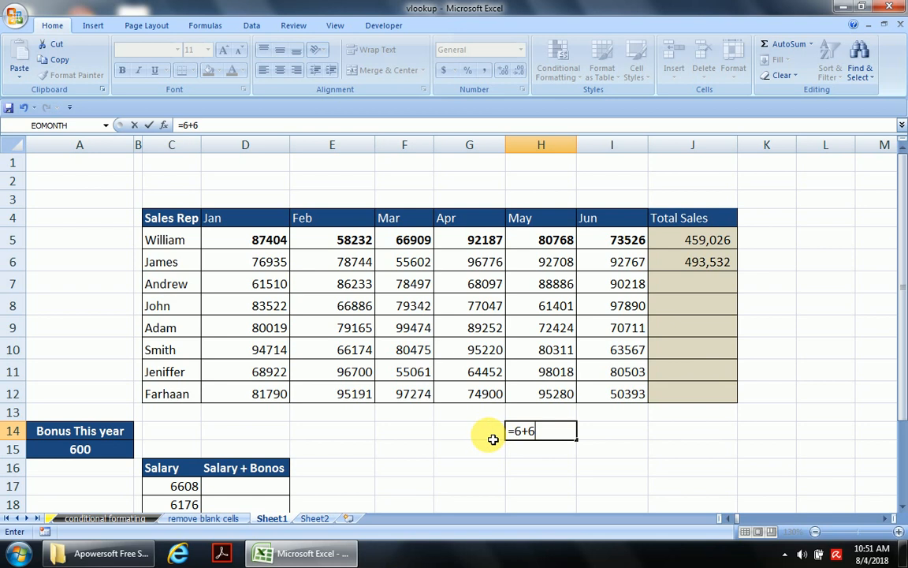
# Complete the formula =6+6 in H14 and enter =10/2 in H15
pyautogui.press('Return')
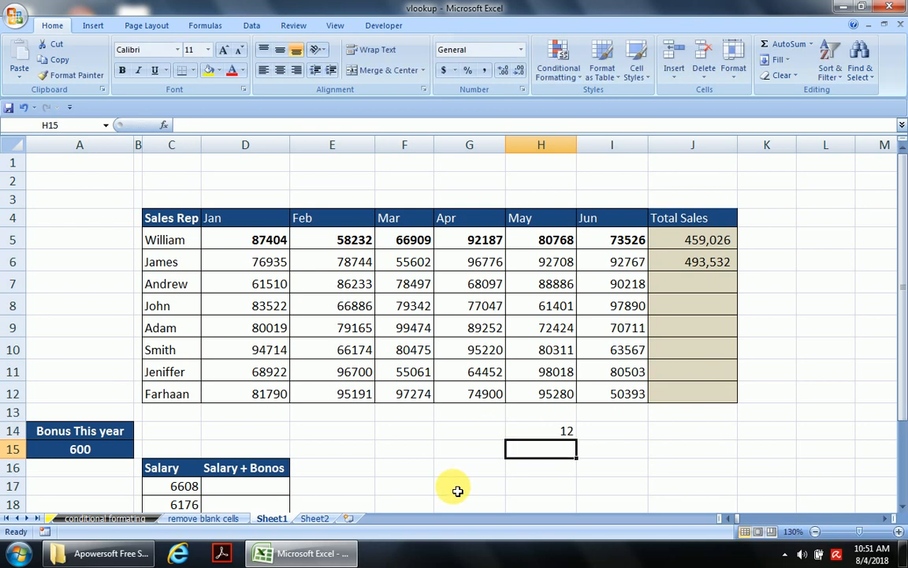
pyautogui.write('=')
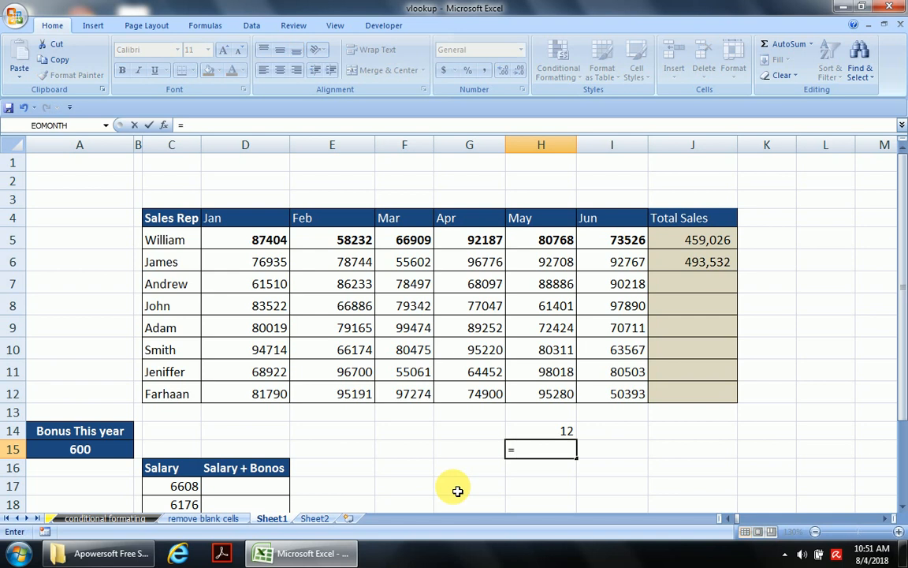
pyautogui.write('10/2')
pyautogui.press('Return')
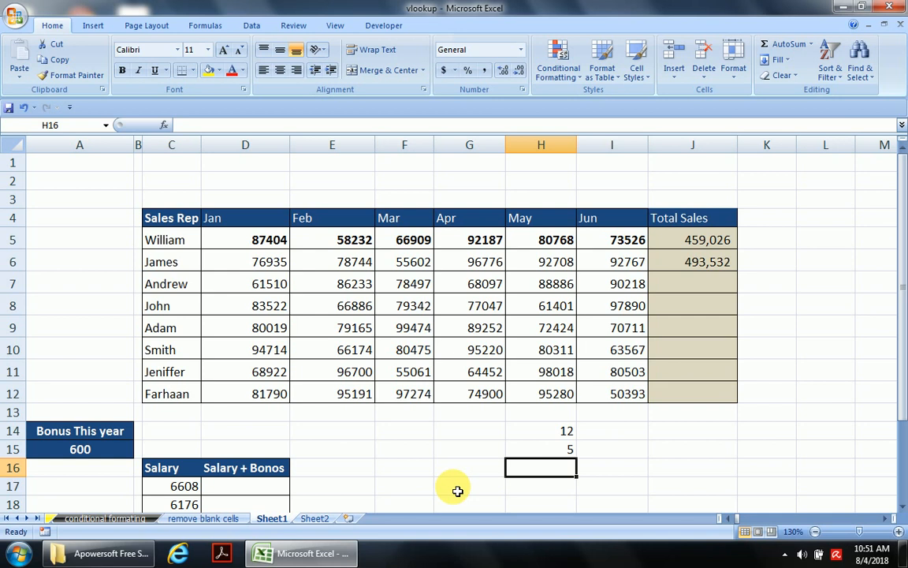
# Change the formula in H14 to =6+12
pyautogui.press('Up')
pyautogui.press('Up')
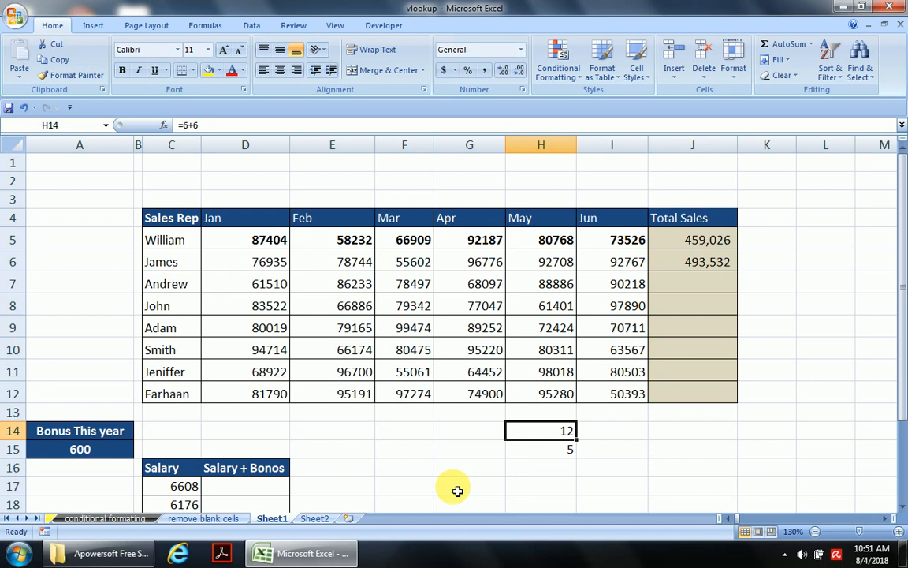
pyautogui.press('F2')
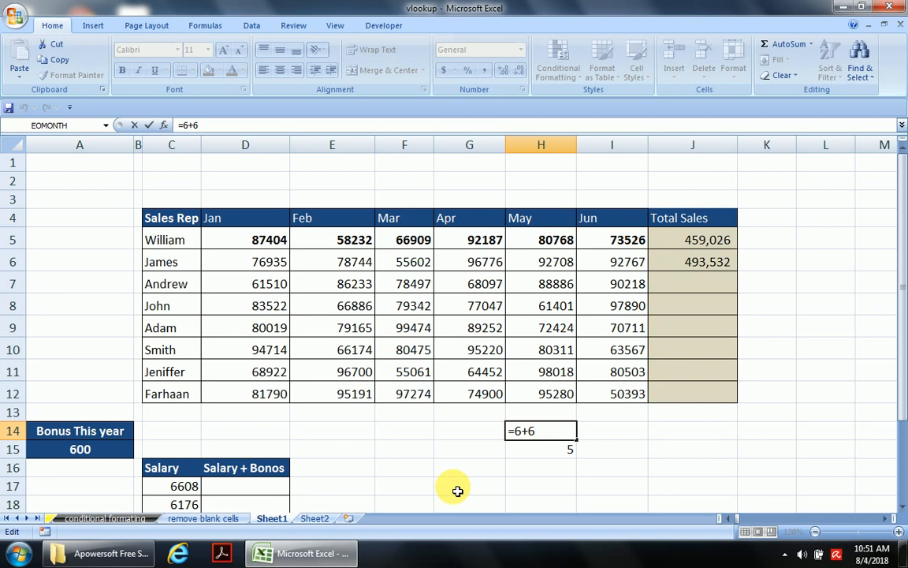
pyautogui.press('Escape')
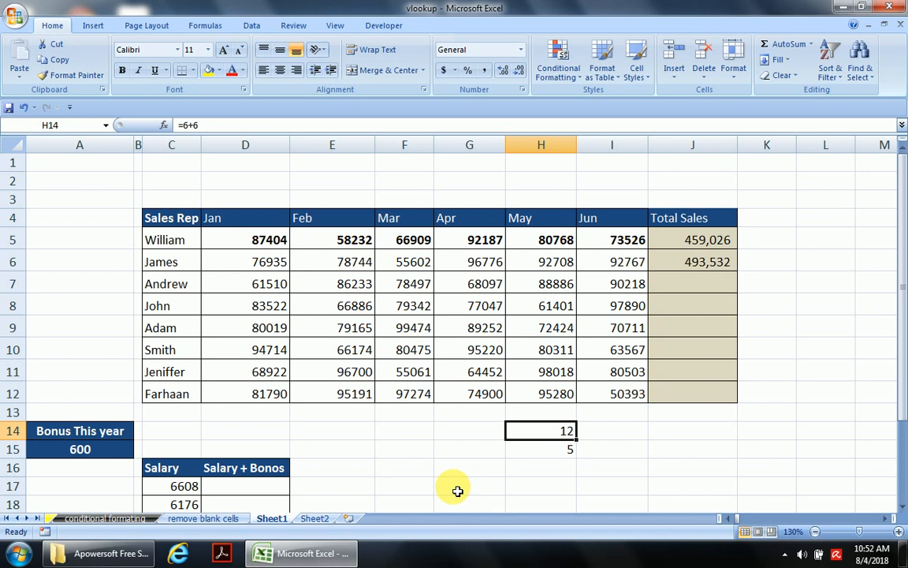
pyautogui.press('F2')
pyautogui.press('BackSpace')
pyautogui.write('12')
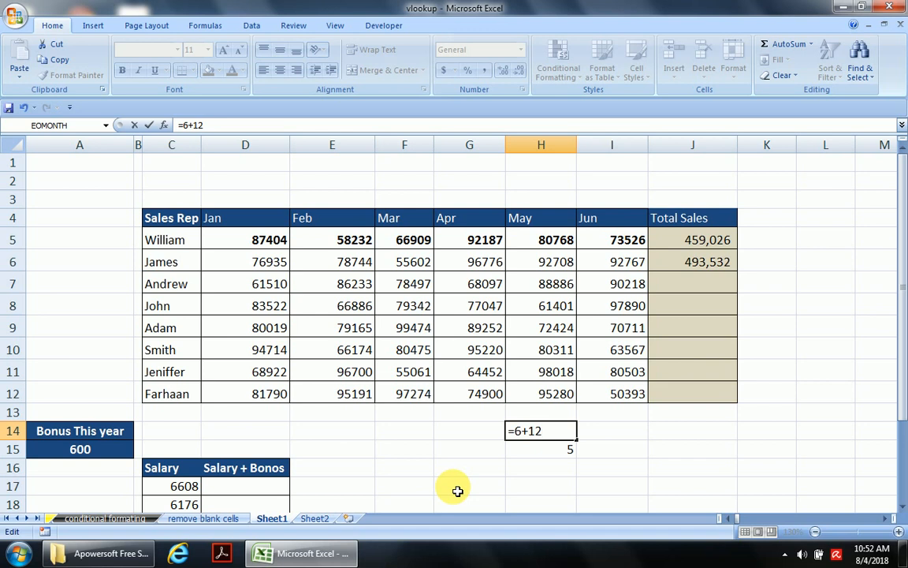
pyautogui.press('Return')
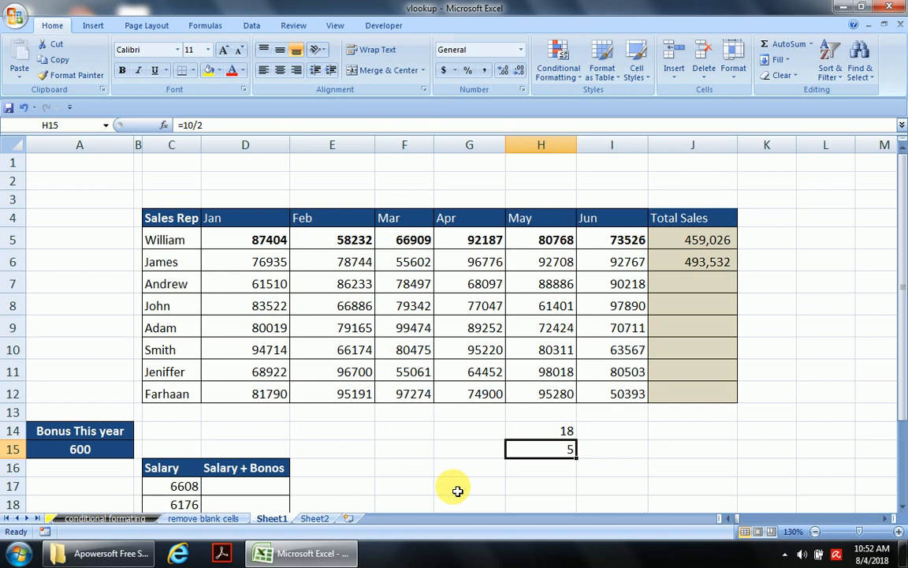
# Change the formula in H15 to =10/3
pyautogui.press('F2')
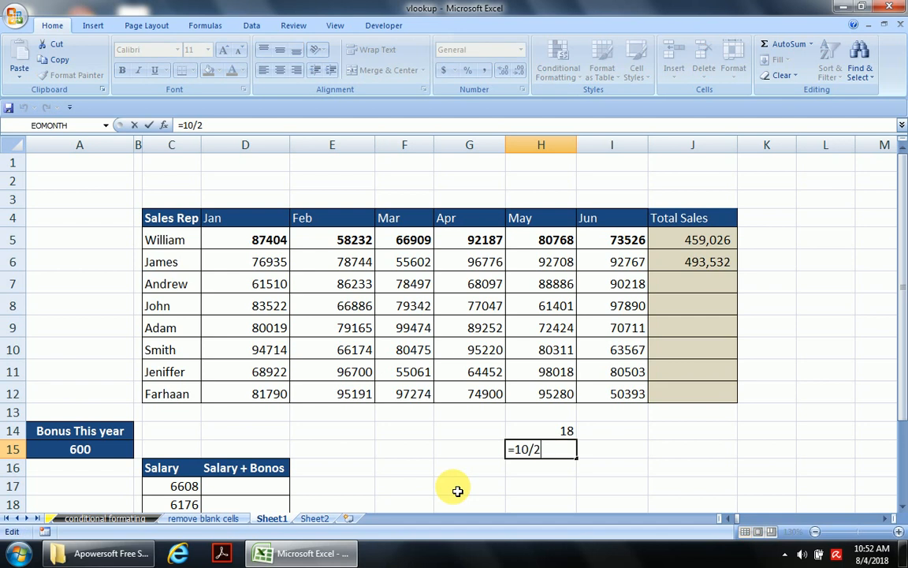
pyautogui.press('F1')
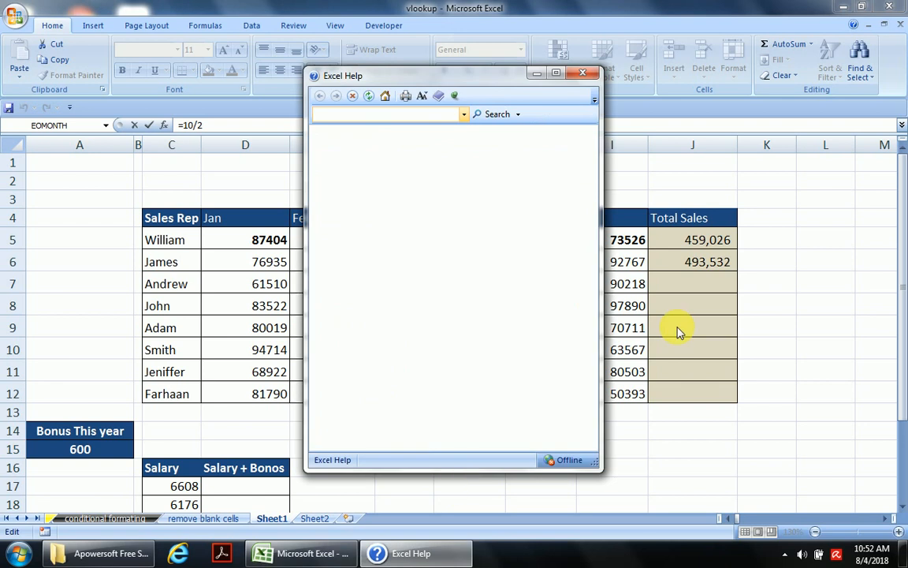
pyautogui.click(582, 73)
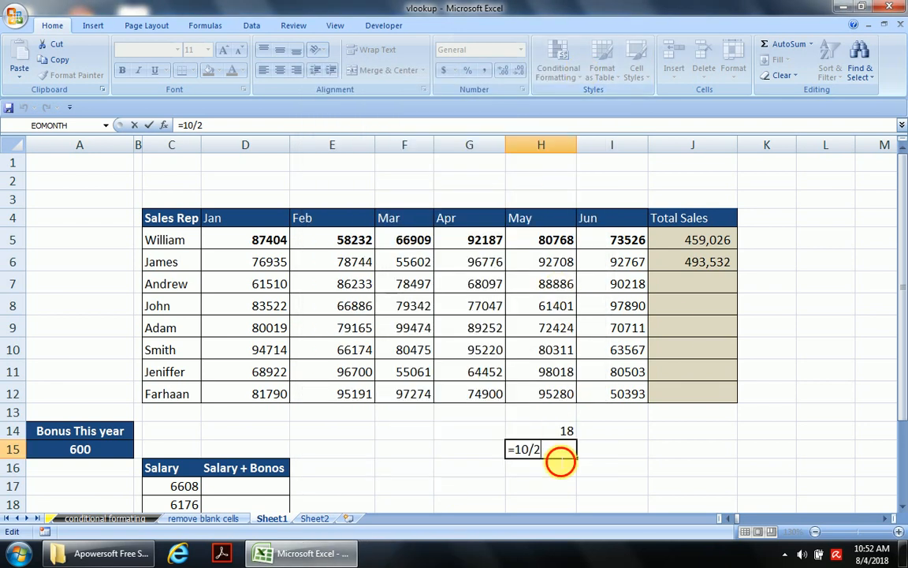
pyautogui.press('BackSpace')
pyautogui.write('3')
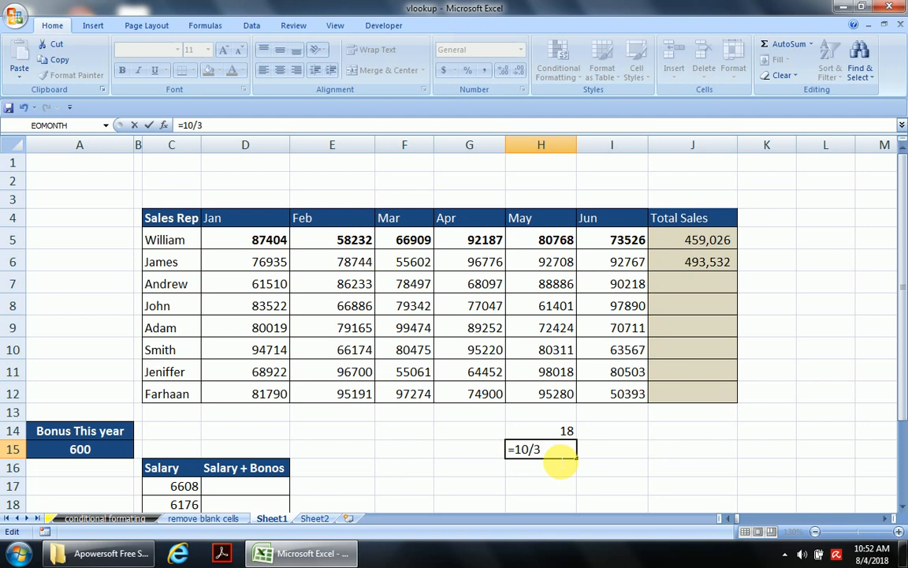
pyautogui.press('Return')
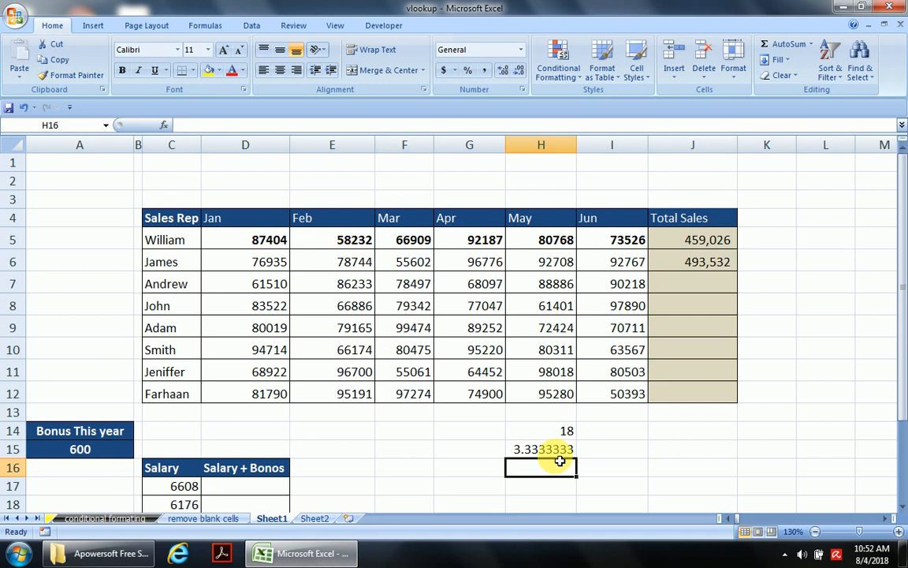
# Make the two formula results in H14:H15 bold
pyautogui.moveTo(541, 430); pyautogui.dragTo(541, 449)
pyautogui.hotkey('ctrl', 'b')
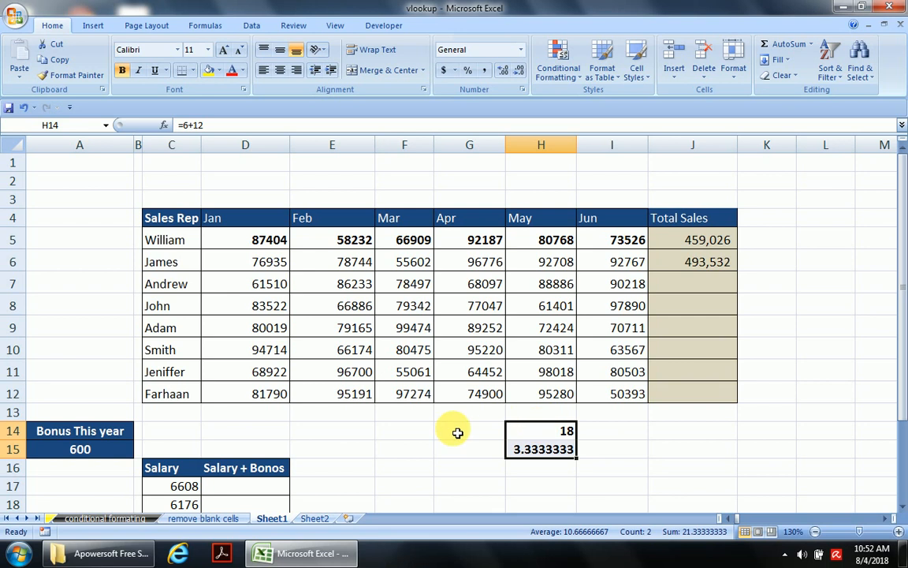
pyautogui.click(564, 433)
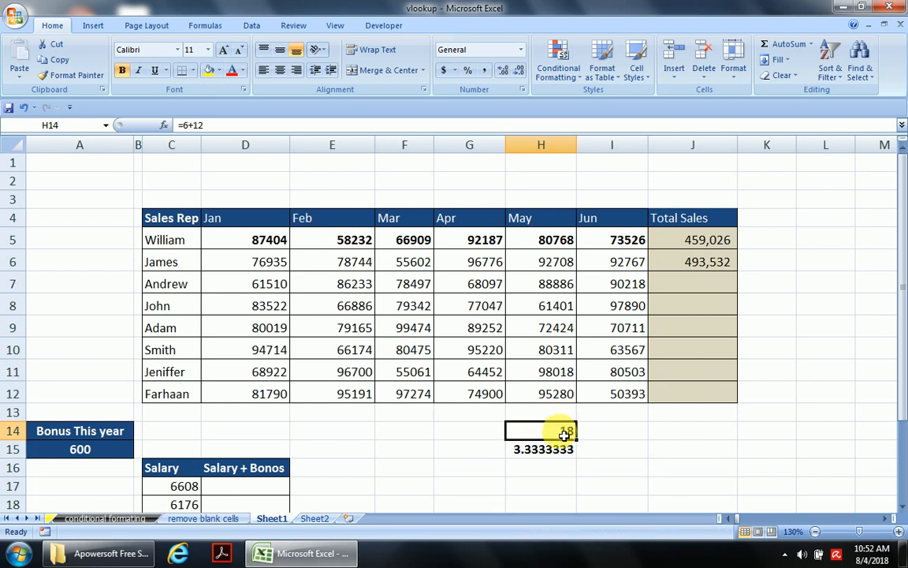
pyautogui.doubleClick(565, 434)
pyautogui.press('Escape')
# Enter the value 6 in both F16 and G16
pyautogui.press('Left')
pyautogui.press('Left')
pyautogui.press('Left')
pyautogui.press('Down')
pyautogui.press('Down')
pyautogui.press('Right')
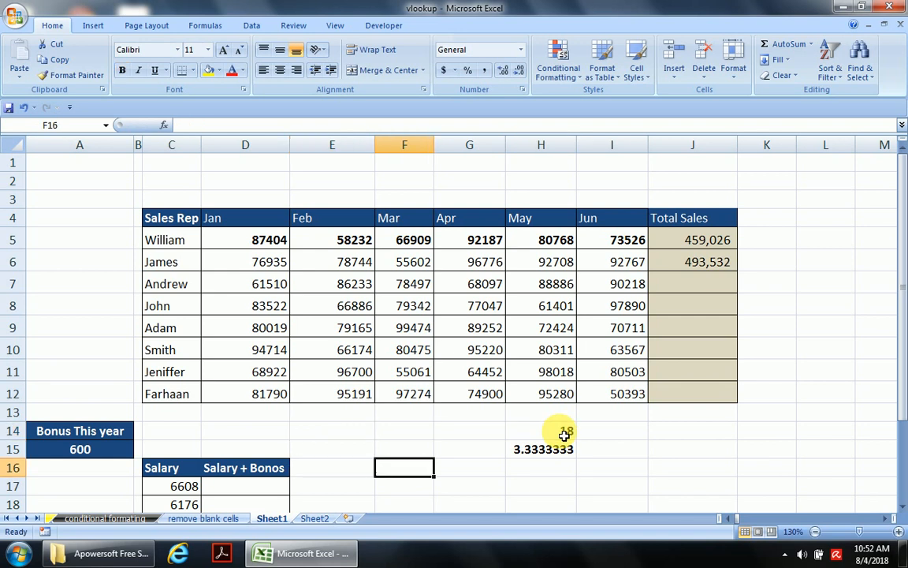
pyautogui.write('6')
pyautogui.press('Right')
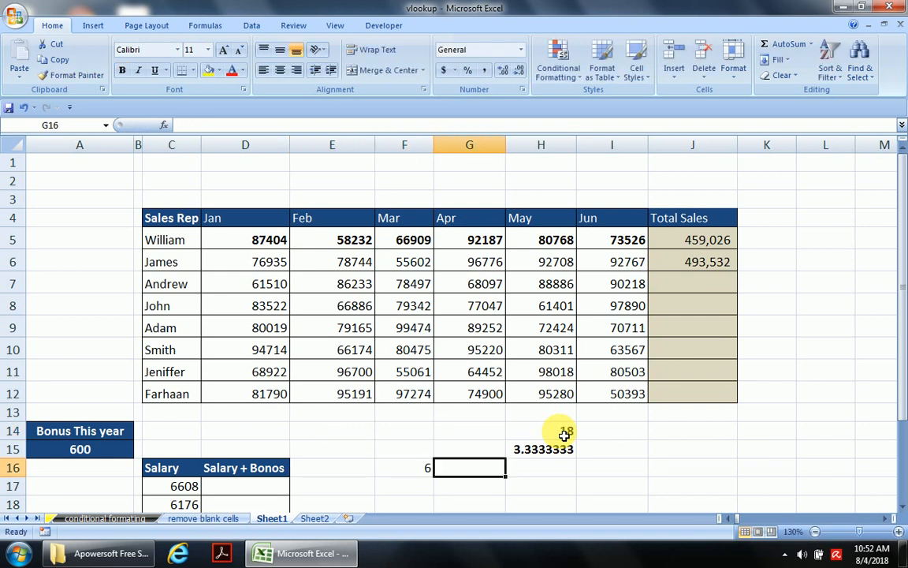
pyautogui.write('6')
pyautogui.press('Right')
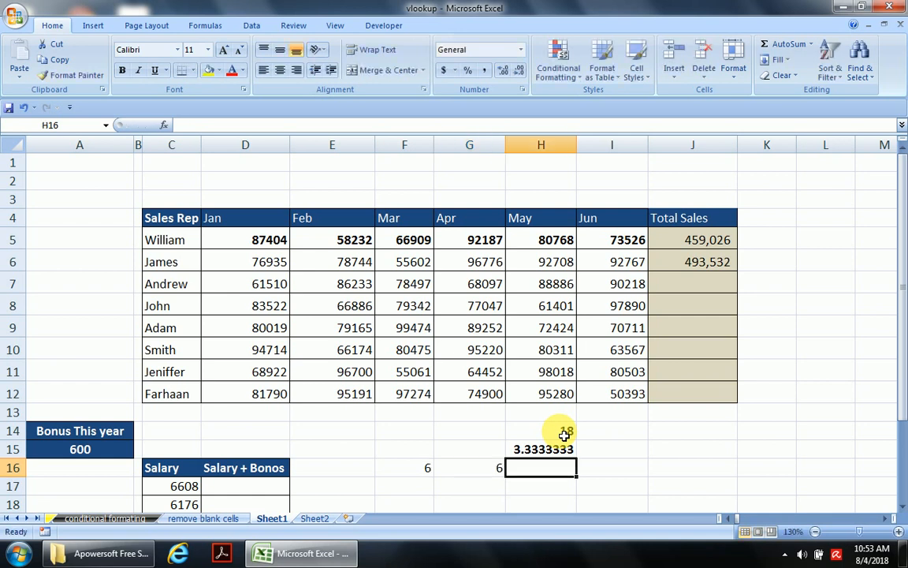
# Make the two numbers in F16:G16 bold
pyautogui.press('Left')
pyautogui.press('Left')
pyautogui.hotkey('shift', 'Right')
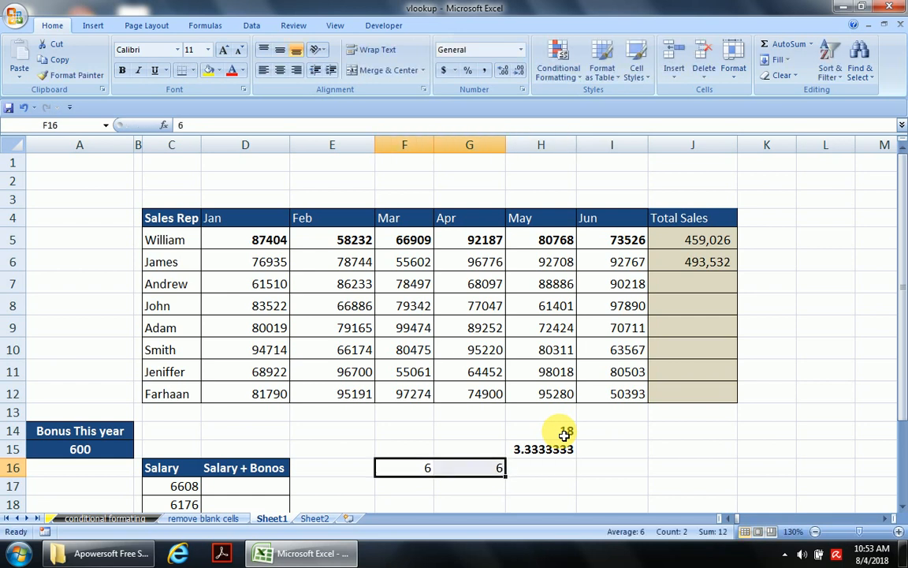
pyautogui.press('Right')
pyautogui.press('Right')
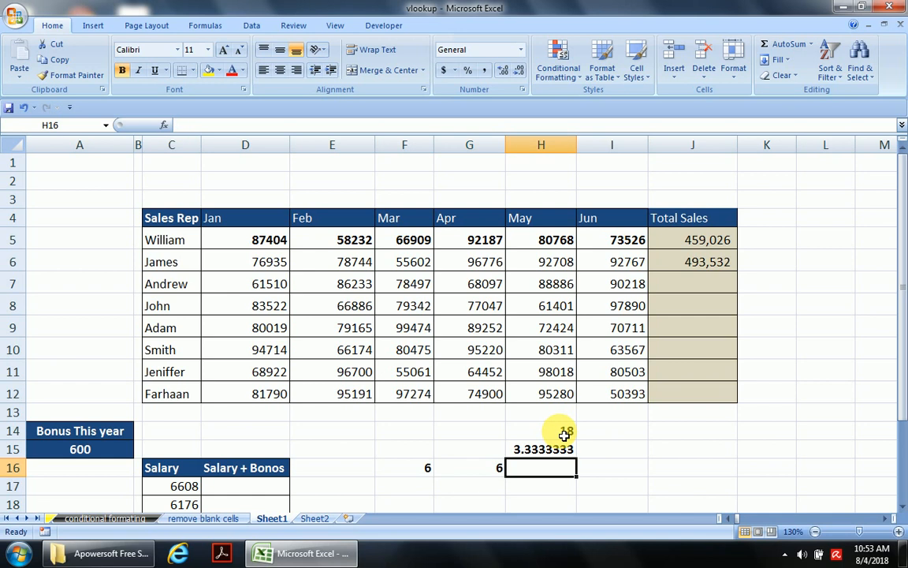
# Enter the cell-reference formula =F16+G16 in H16 and inspect its references
pyautogui.write('=')
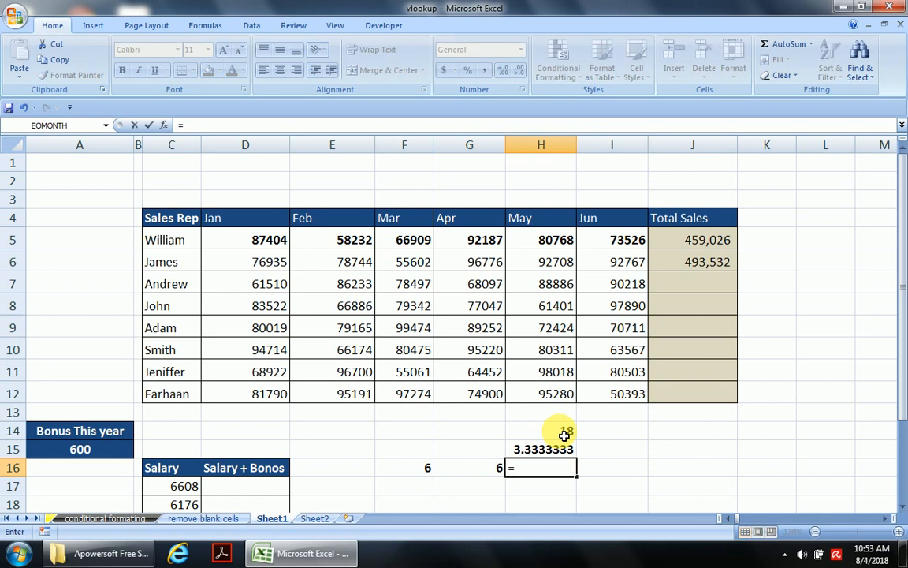
pyautogui.press('Left')
pyautogui.press('Left')
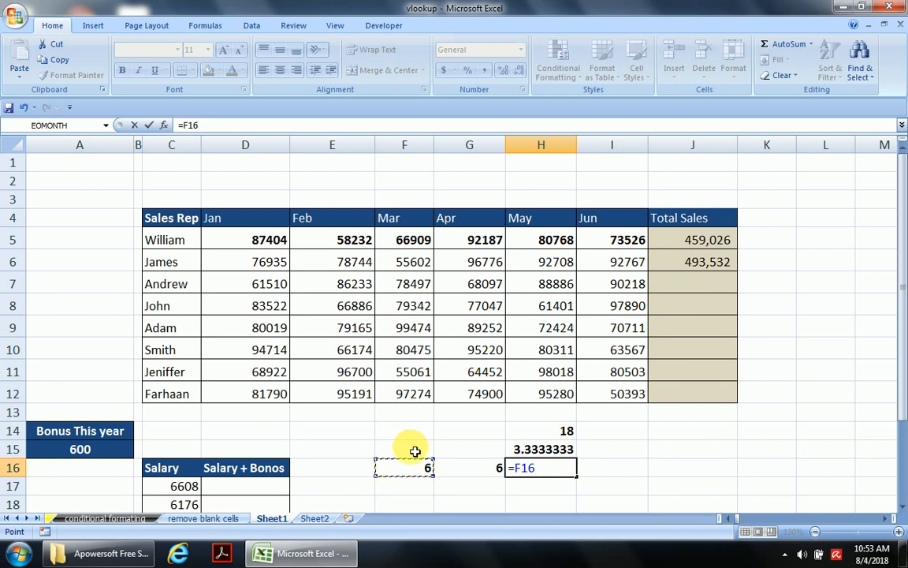
pyautogui.write('+')
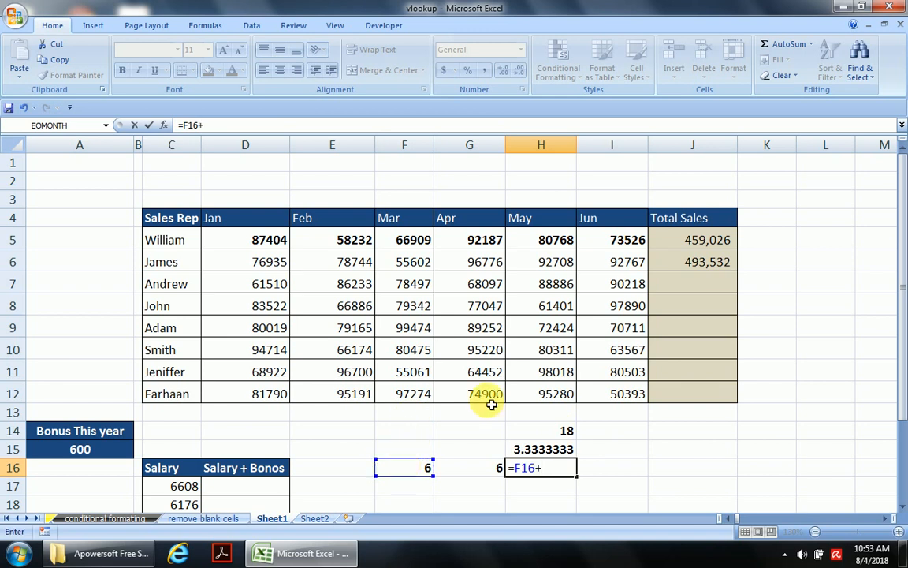
pyautogui.click(470, 473)
pyautogui.press('Return')
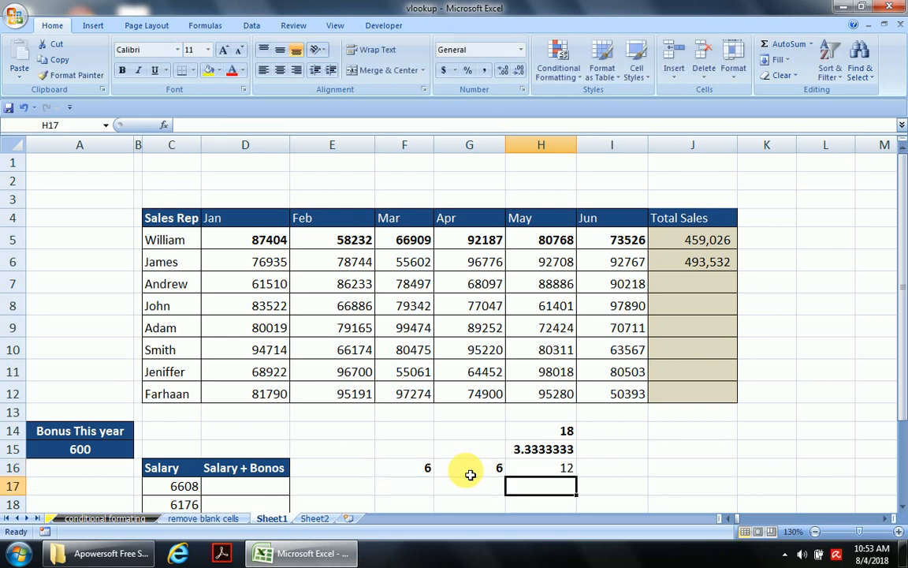
pyautogui.press('Up')
pyautogui.press('F2')
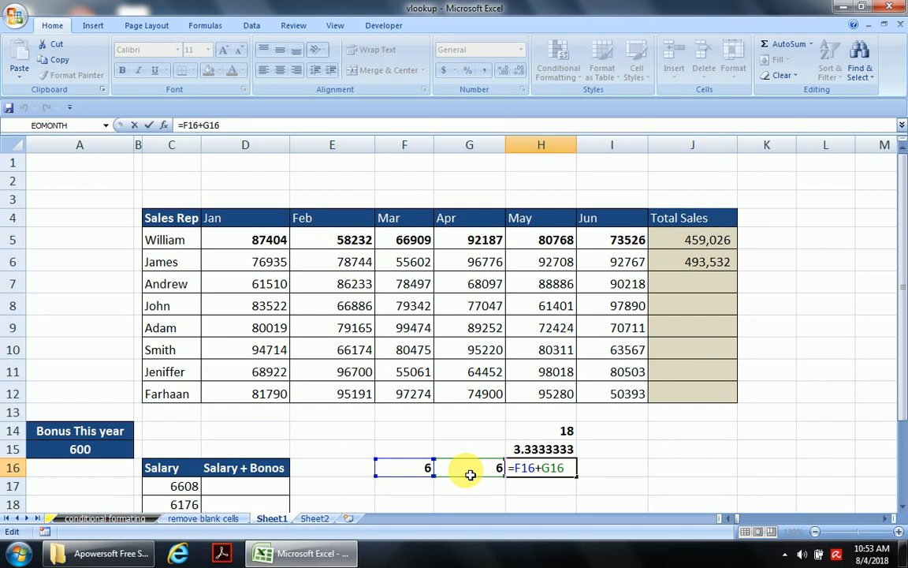
pyautogui.hotkey('ctrl', 'Return')
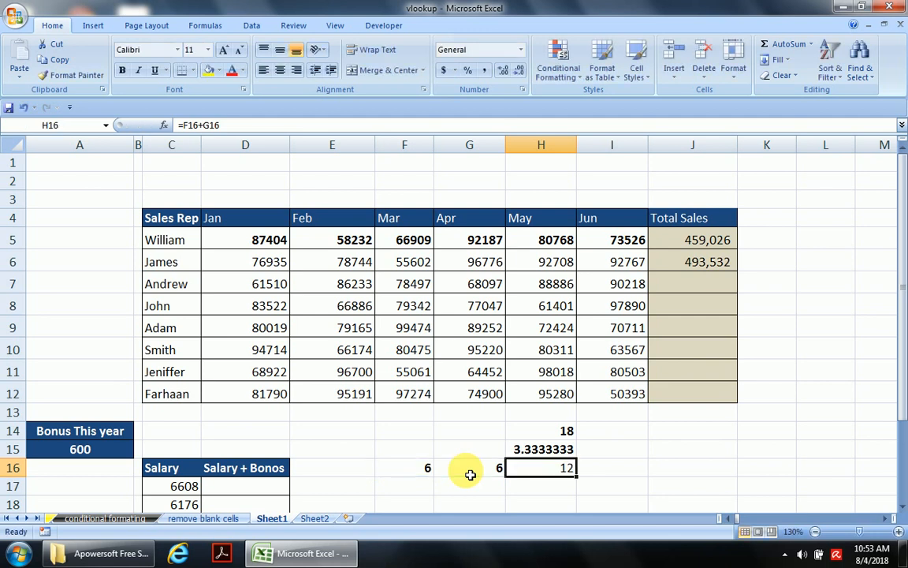
# Set F16 to 10 and check the formula cell H16
pyautogui.press('Left')
pyautogui.press('Left')
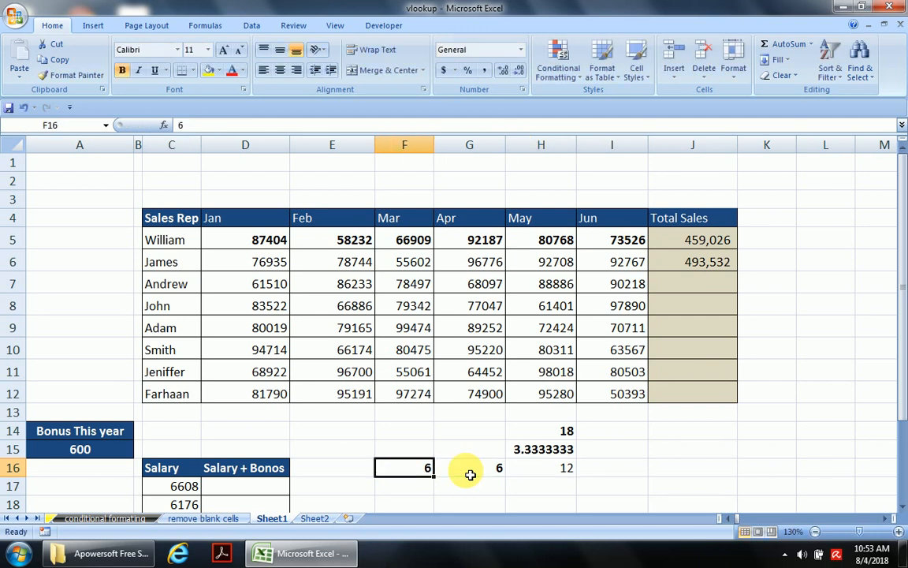
pyautogui.write('19')
pyautogui.press('BackSpace')
pyautogui.write('0')
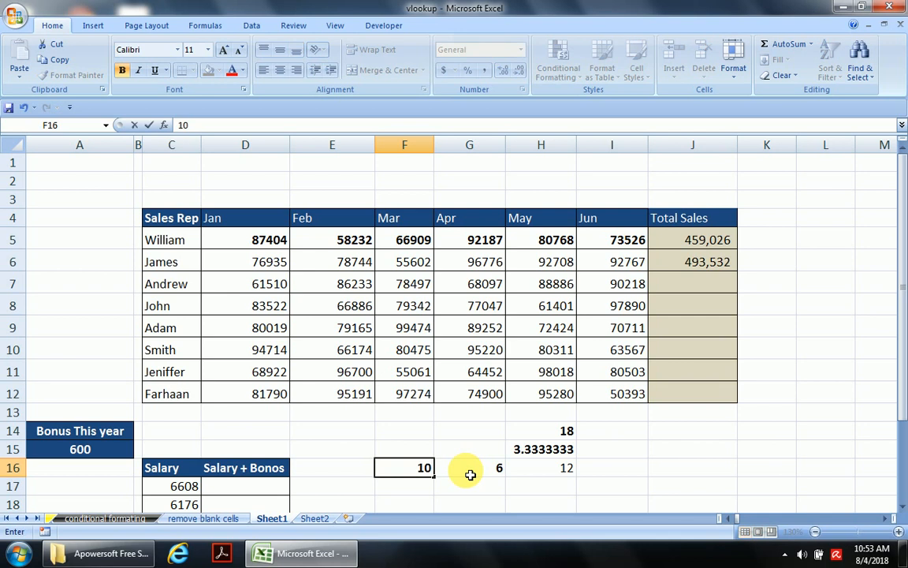
pyautogui.press('Right')
pyautogui.press('Right')
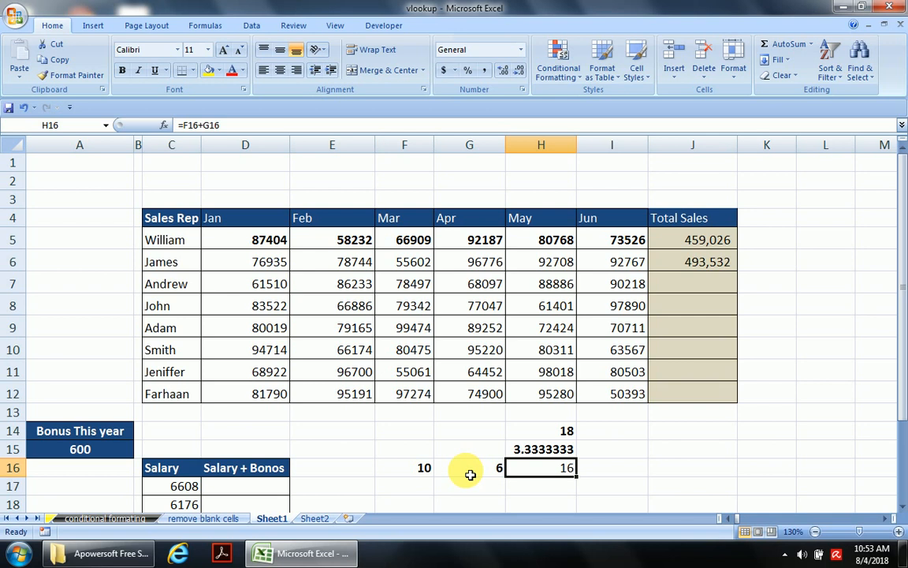
# Clear the contents of the Total Sales cells J5:J12
pyautogui.click(705, 224)
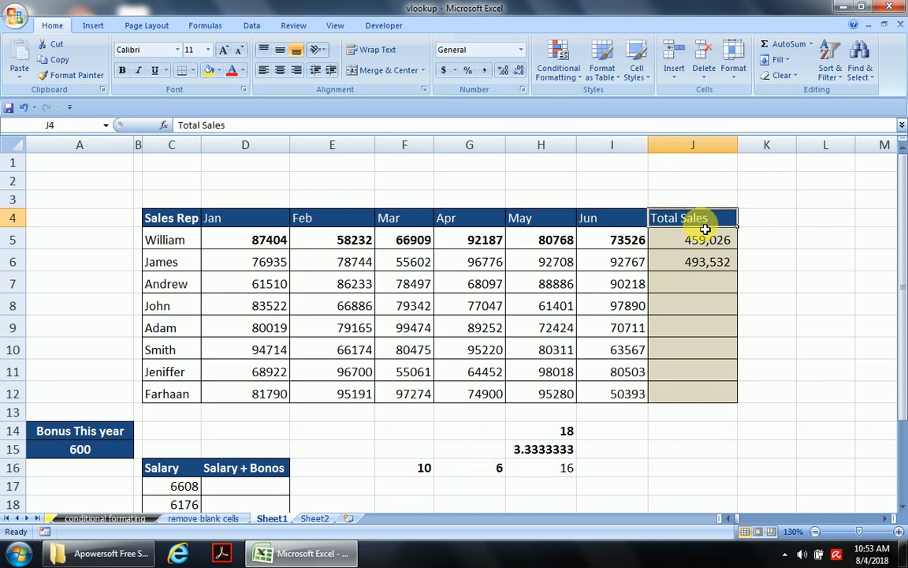
pyautogui.press('Down')
pyautogui.press('Down')
pyautogui.press('Down')
pyautogui.press('Down')
pyautogui.press('Down')
pyautogui.press('Up')
pyautogui.press('Up')
pyautogui.press('Up')
pyautogui.press('Up')
pyautogui.press('Up')
pyautogui.press('Down')
pyautogui.hotkey('shift', 'Down')
pyautogui.hotkey('shift', 'Down')
pyautogui.hotkey('shift', 'Down')
pyautogui.hotkey('shift', 'Down')
pyautogui.hotkey('shift', 'Down')
pyautogui.hotkey('shift', 'Down')
pyautogui.hotkey('shift', 'Down')
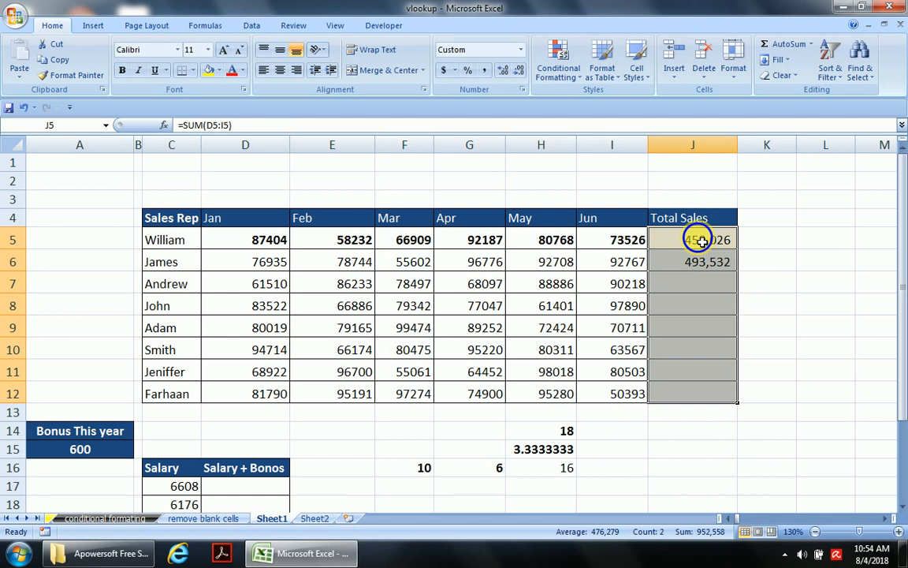
pyautogui.rightClick(700, 238)
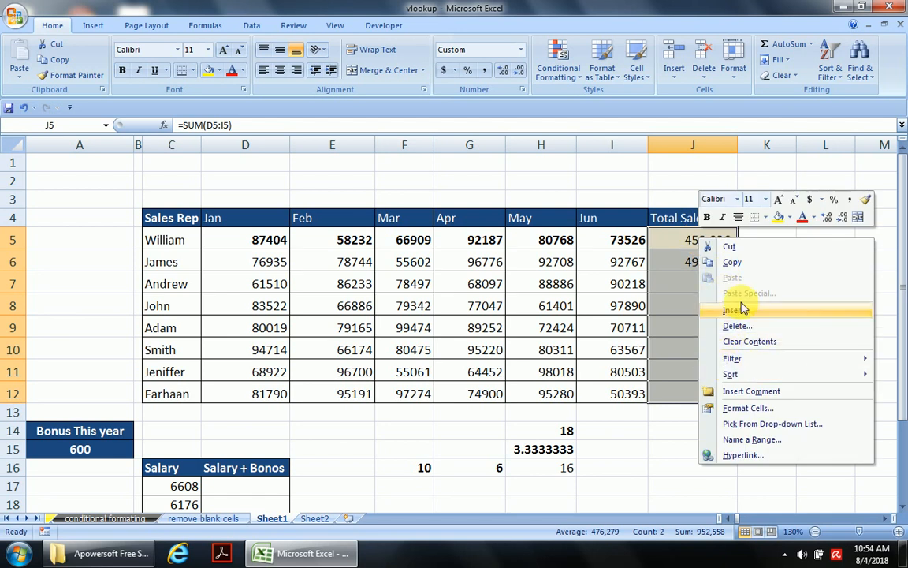
pyautogui.click(746, 342)
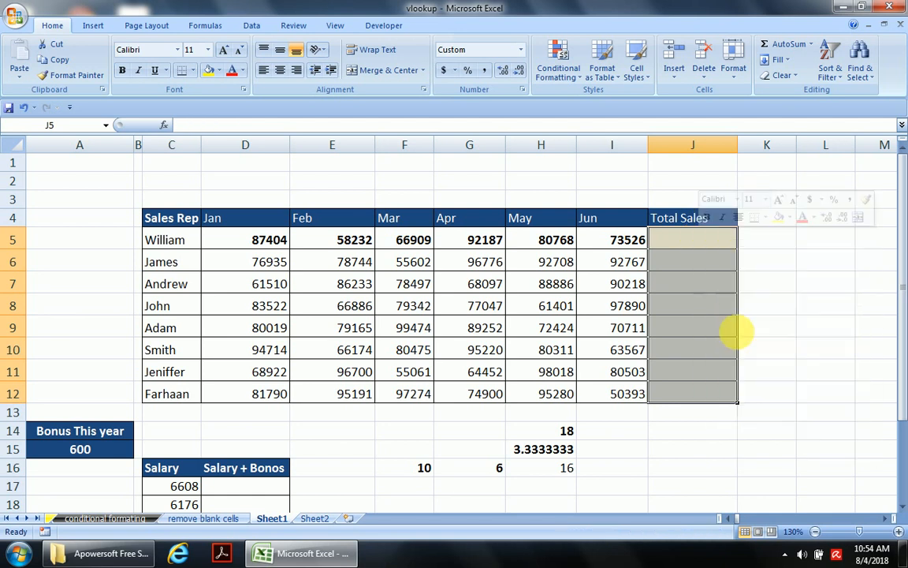
# Review the first sales rep's monthly figures in row 5 that make up the total
pyautogui.click(651, 243)
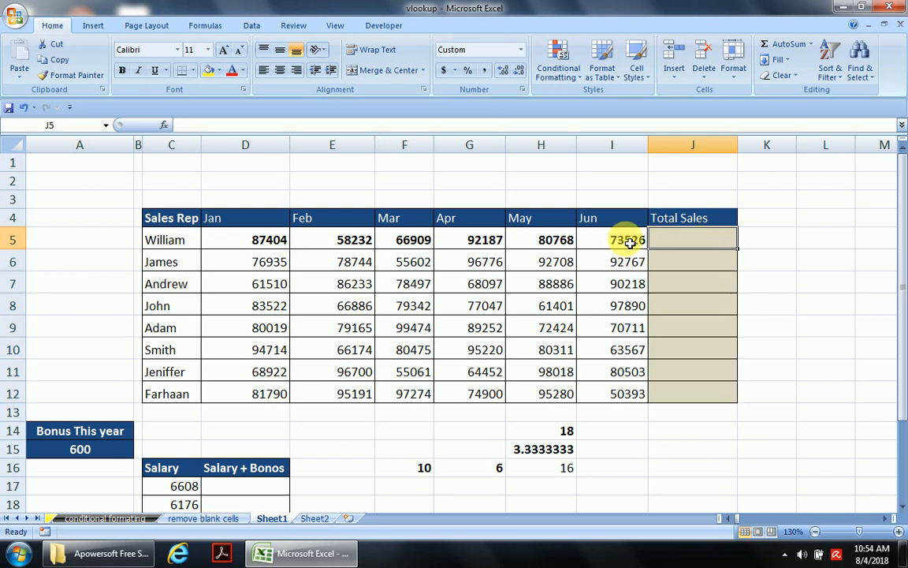
pyautogui.click(258, 239)
pyautogui.click(320, 246)
pyautogui.click(406, 241)
pyautogui.click(465, 240)
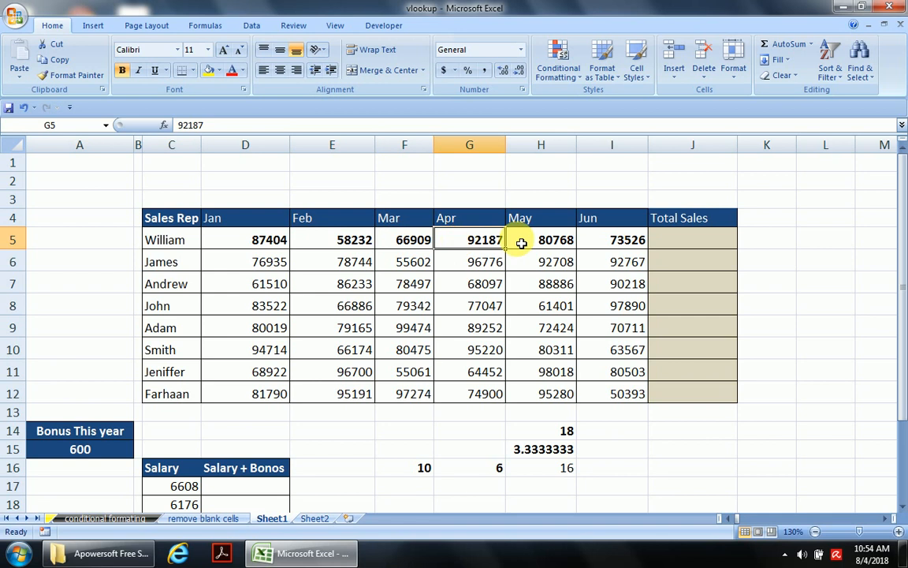
pyautogui.click(694, 240)
pyautogui.write('=')
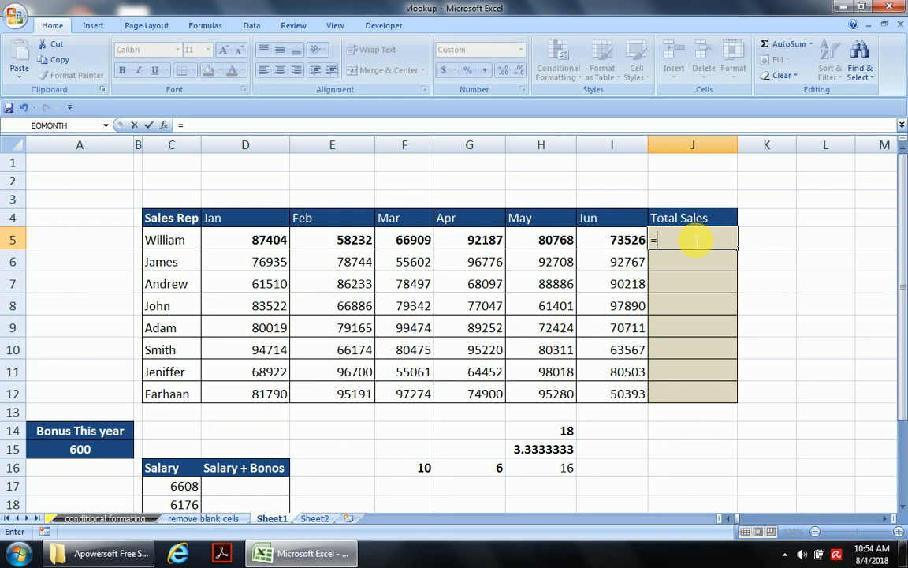
pyautogui.write('87404')
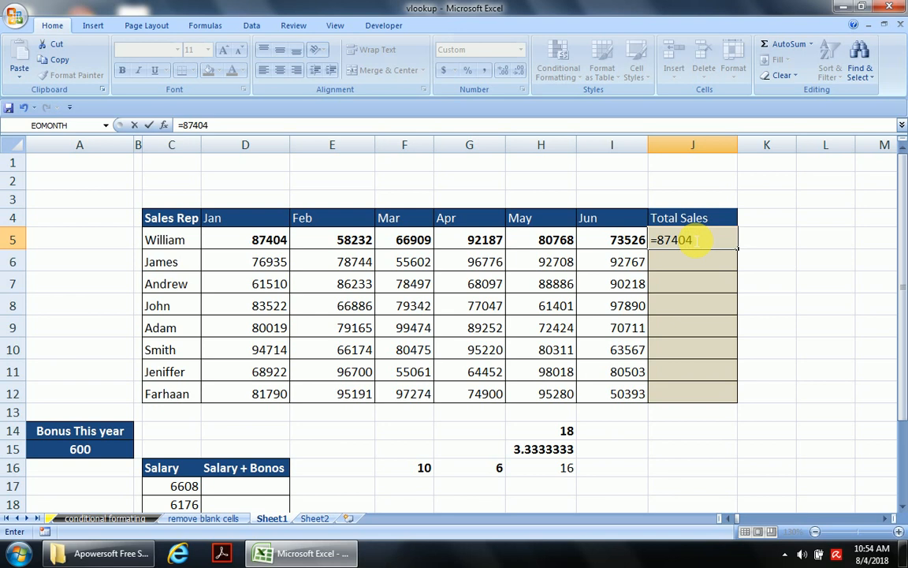
pyautogui.write('+58282')
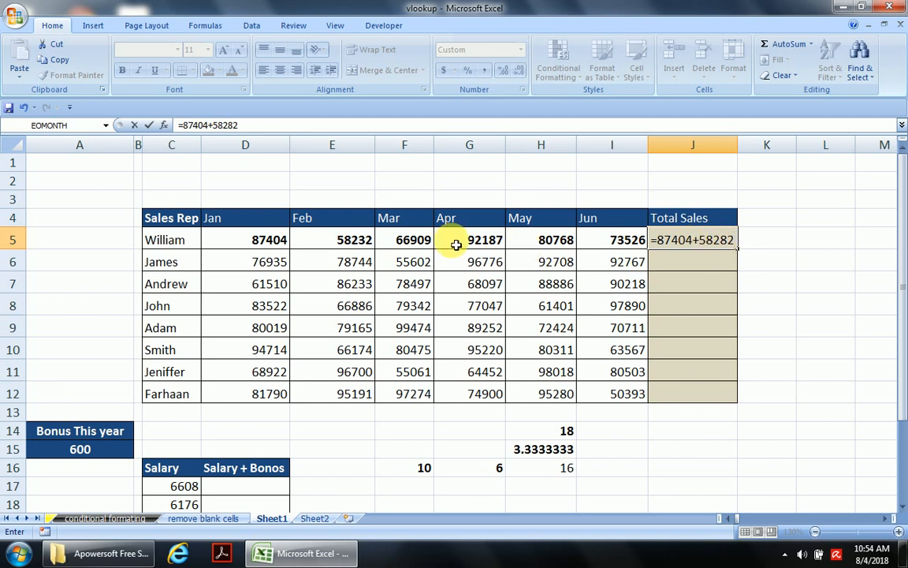
pyautogui.press('Escape')
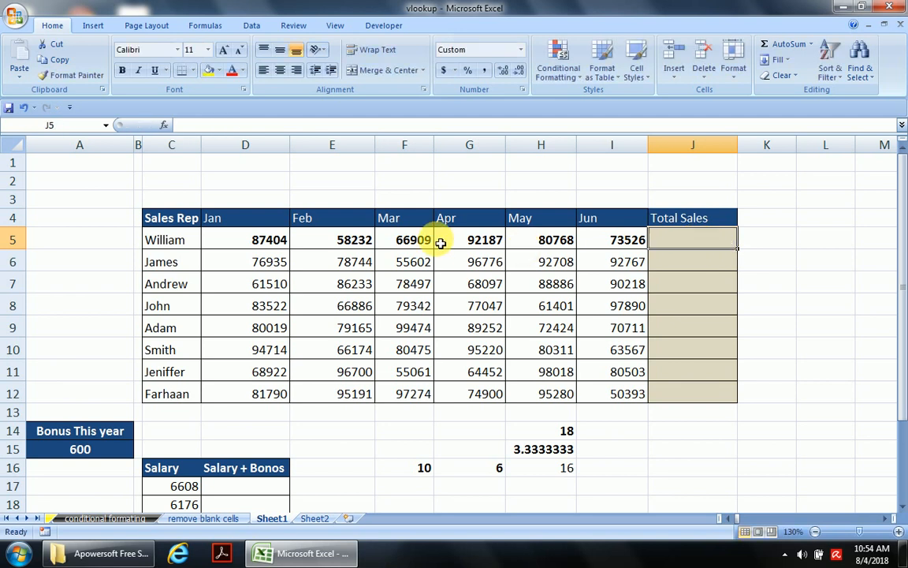
# Check the January to June sales range D5:I5 for the first rep, ending back on J5
pyautogui.press('Left')
pyautogui.press('Left')
pyautogui.press('Left')
pyautogui.press('Left')
pyautogui.press('Left')
pyautogui.press('Left')
pyautogui.hotkey('shift', 'Right')
pyautogui.hotkey('shift', 'Right')
pyautogui.hotkey('shift', 'Right')
pyautogui.hotkey('shift', 'Right')
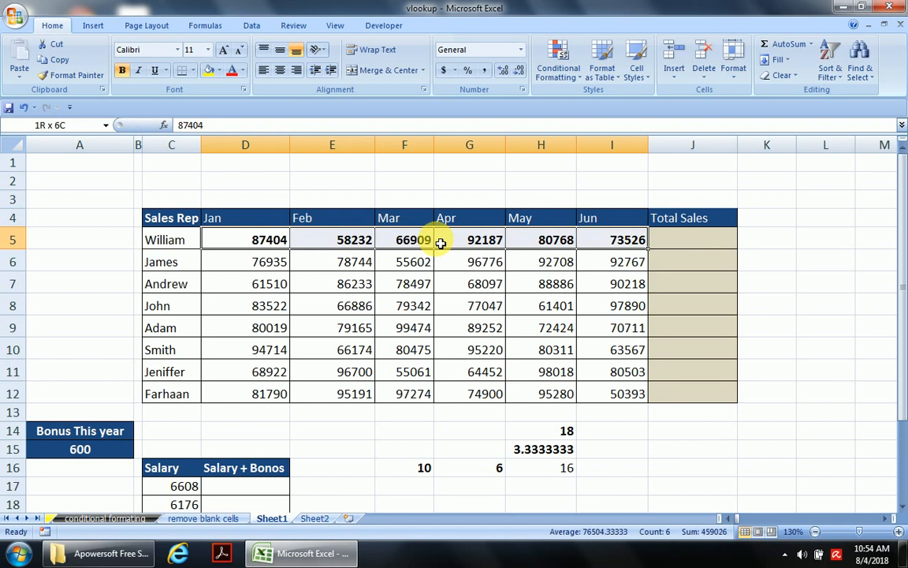
pyautogui.click(440, 243)
pyautogui.press('Right')
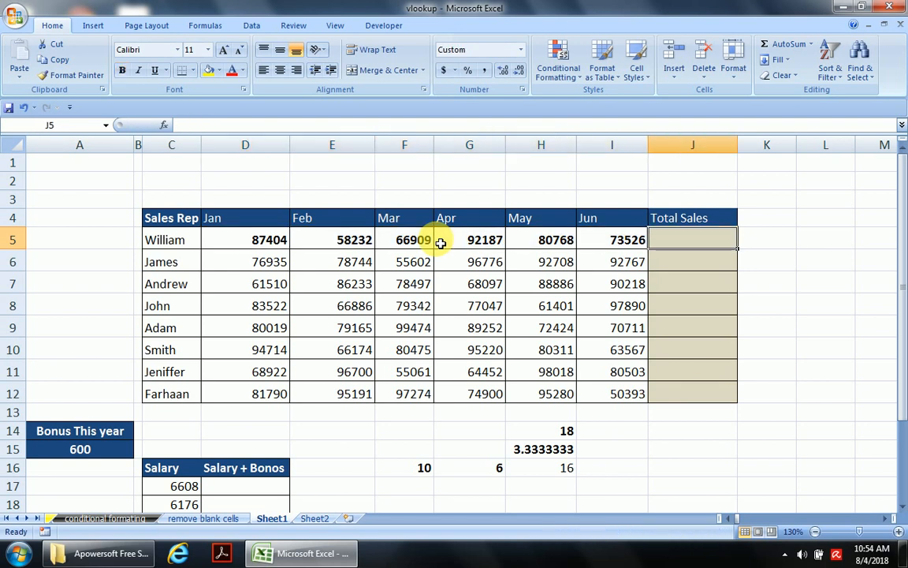
# Browse the function suggestions starting with S for a formula in J5
pyautogui.write('=')
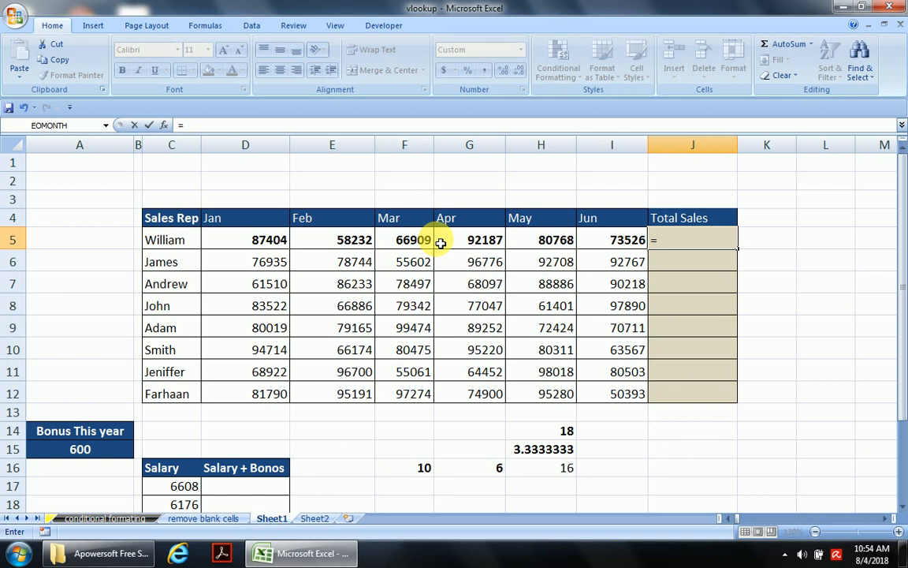
pyautogui.write('S')
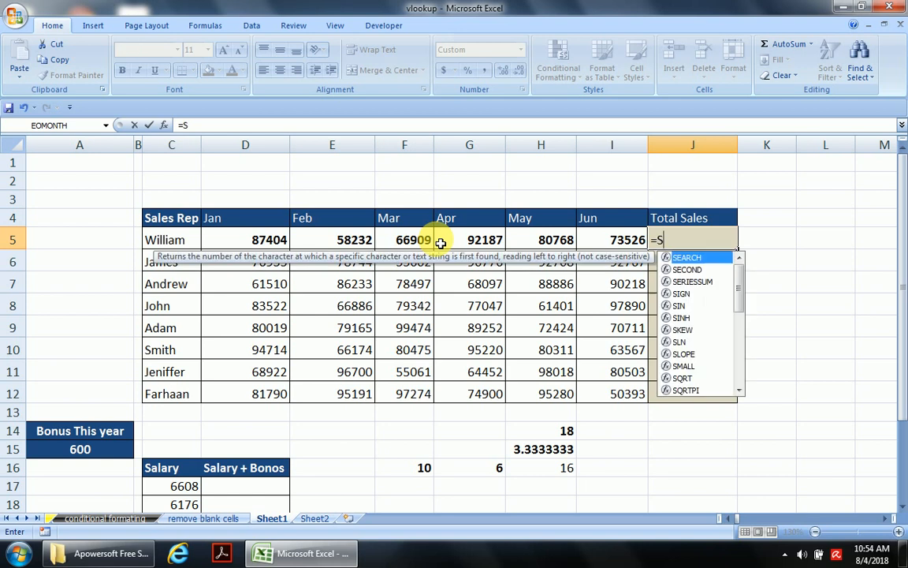
pyautogui.press('Down')
pyautogui.press('Down')
pyautogui.press('Down')
pyautogui.press('Down')
pyautogui.press('Down')
pyautogui.press('Down')
pyautogui.press('Down')
pyautogui.press('Down')
pyautogui.press('Down')
pyautogui.press('Down')
pyautogui.press('Down')
pyautogui.press('Down')
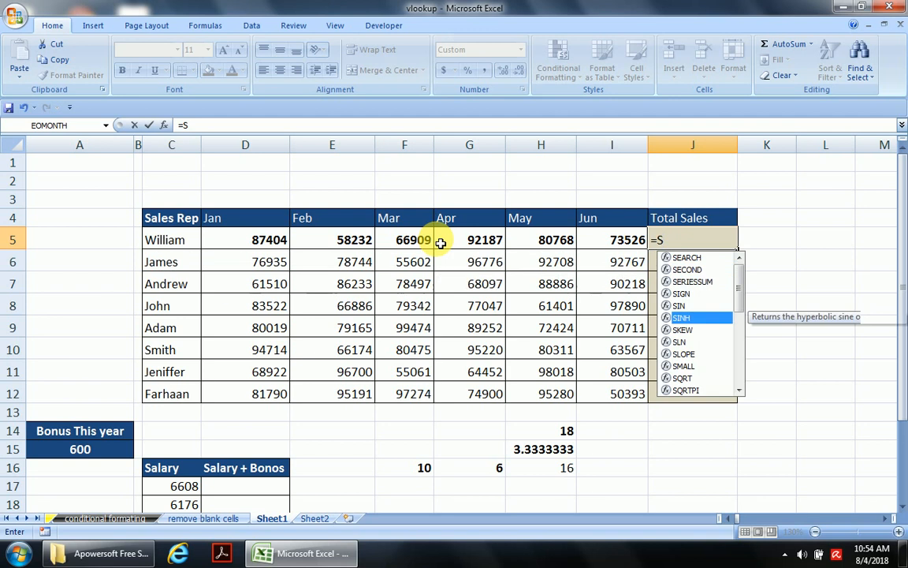
pyautogui.press('Up')
pyautogui.press('Up')
pyautogui.press('Up')
pyautogui.press('Up')
pyautogui.press('Up')
pyautogui.press('Up')
pyautogui.press('Up')
pyautogui.press('Up')
pyautogui.press('Up')
pyautogui.press('Up')
pyautogui.press('Up')
pyautogui.press('Up')
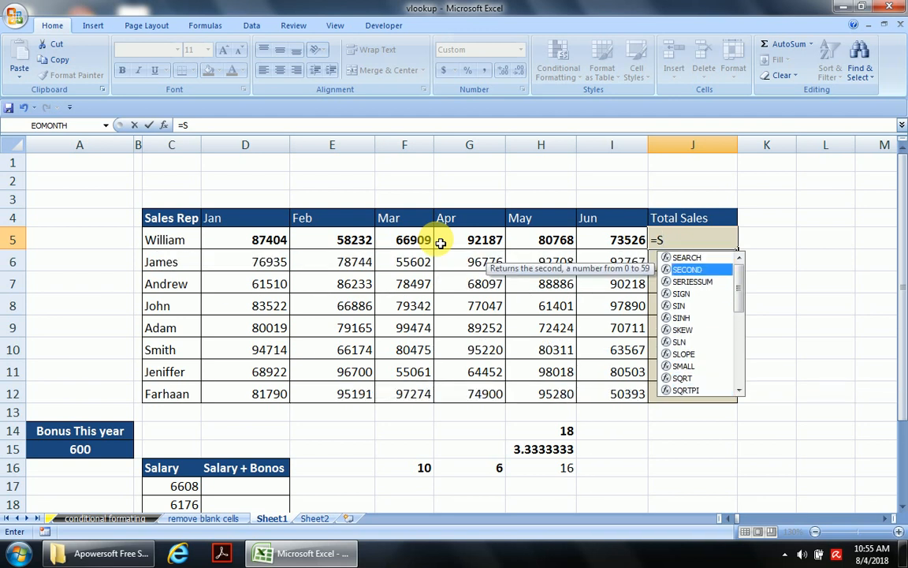
pyautogui.press('Escape')
pyautogui.press('Escape')
pyautogui.press('Right')
pyautogui.press('Left')
# Look through the SUM-related function suggestions and their descriptions for the formula in J5
pyautogui.write('=SUM')
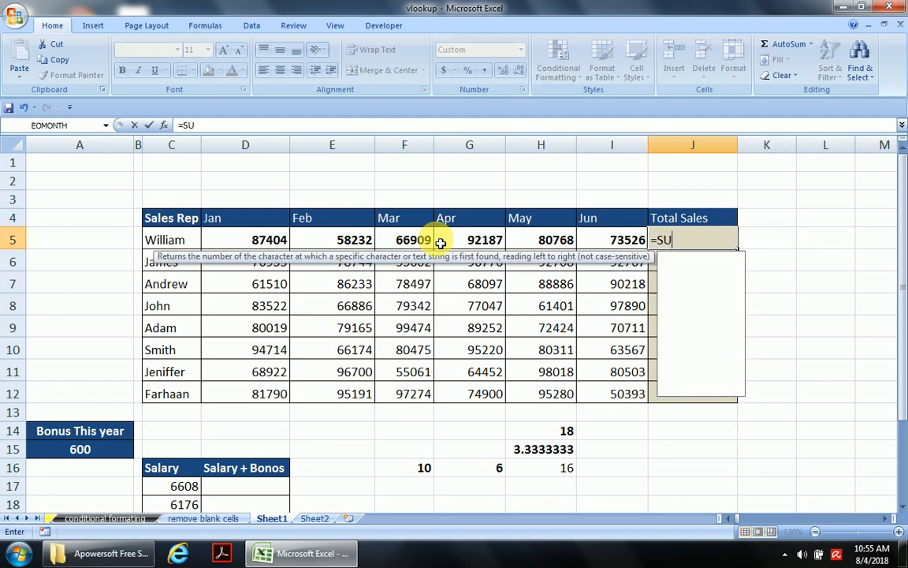
pyautogui.press('Down')
pyautogui.press('Down')
pyautogui.press('Up')
pyautogui.press('Up')
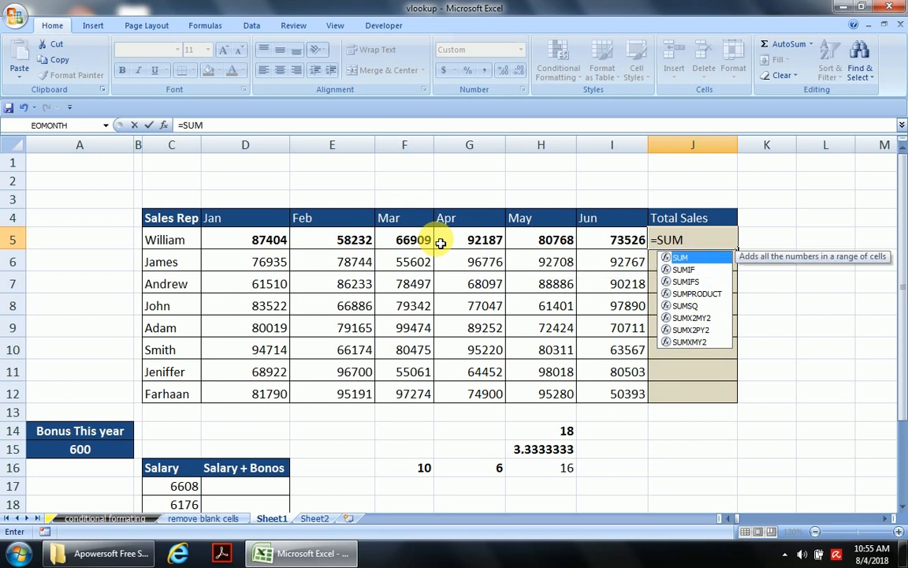
pyautogui.press('Down')
pyautogui.press('Down')
pyautogui.press('Down')
pyautogui.press('Up')
pyautogui.press('Up')
pyautogui.press('Up')
pyautogui.press('Down')
pyautogui.press('Up')
pyautogui.press('Tab')
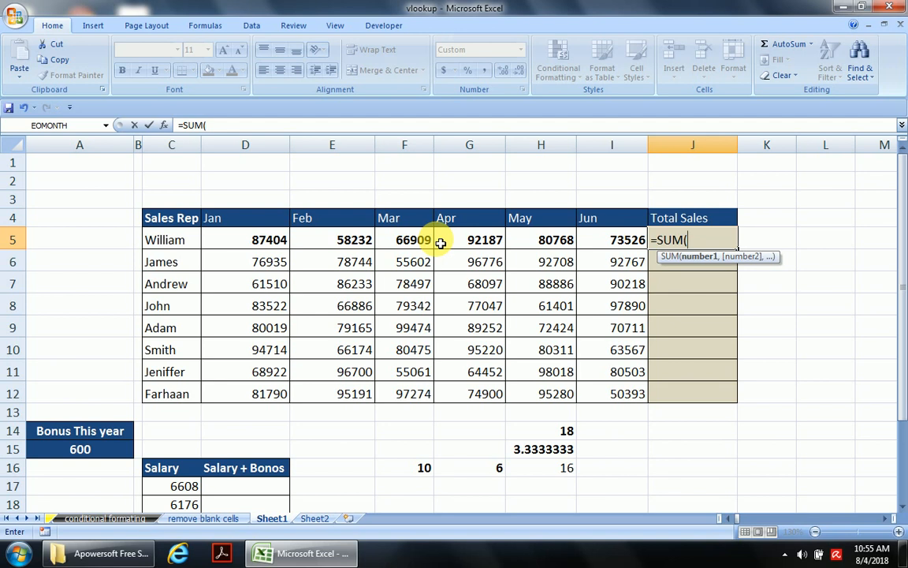
pyautogui.press('Left')
pyautogui.press('Left')
pyautogui.press('Left')
pyautogui.press('Left')
pyautogui.press('Left')
pyautogui.press('Left')
pyautogui.press('Left')
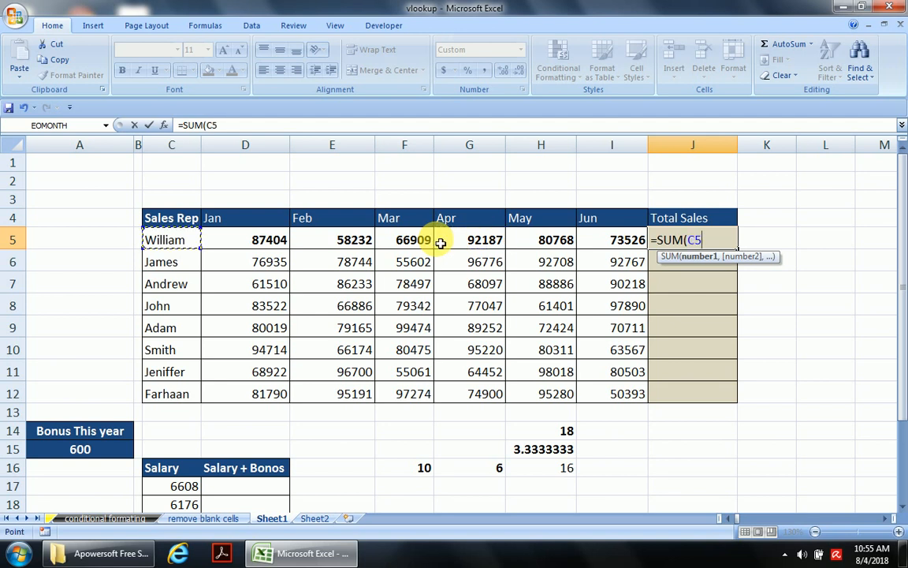
pyautogui.press('Right')
pyautogui.press('Right')
pyautogui.press('Right')
pyautogui.press('Right')
pyautogui.press('Right')
pyautogui.press('Right')
pyautogui.press('Right')
pyautogui.press('Right')
pyautogui.press('Left')
pyautogui.press('Left')
pyautogui.press('Left')
pyautogui.press('Left')
pyautogui.press('Left')
pyautogui.press('Left')
pyautogui.press('Left')
pyautogui.press('Left')
pyautogui.press('Right')
pyautogui.press('Right')
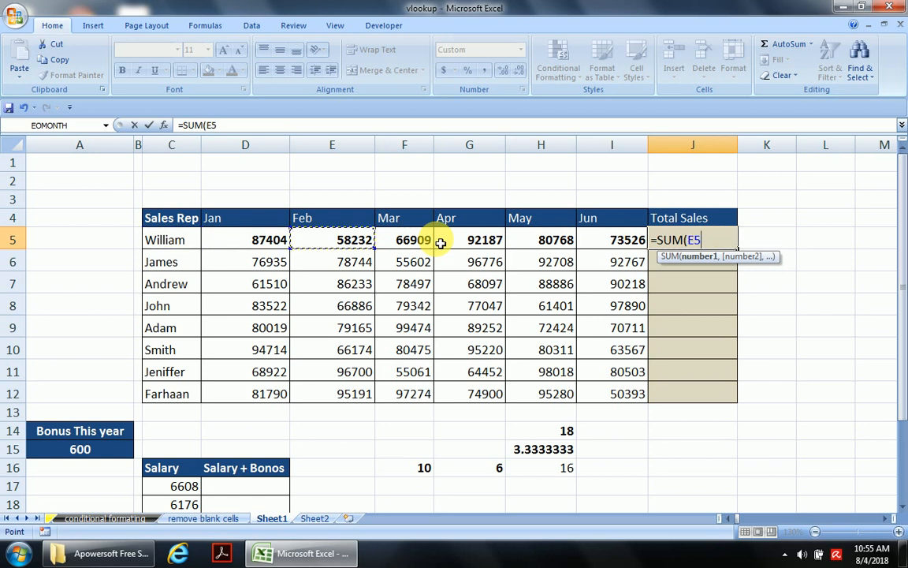
pyautogui.press('Left')
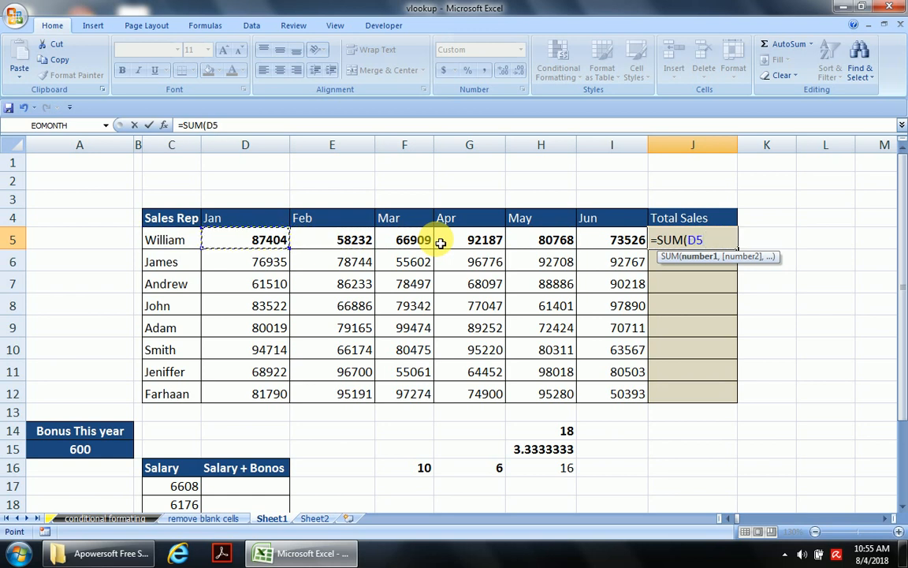
pyautogui.hotkey('shift', 'Right')
pyautogui.hotkey('shift', 'Right')
pyautogui.hotkey('shift', 'Right')
pyautogui.hotkey('shift', 'Right')
pyautogui.hotkey('shift', 'Right')
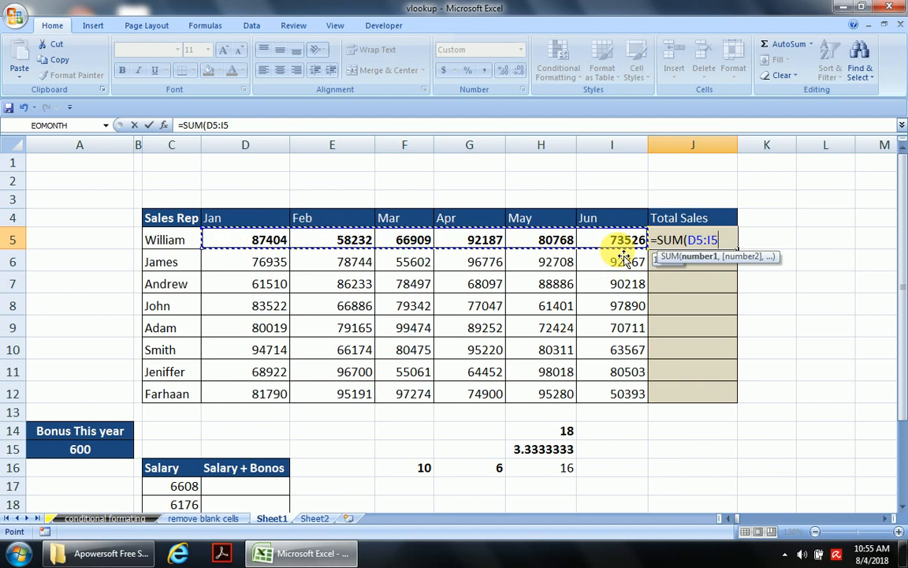
pyautogui.press('Escape')
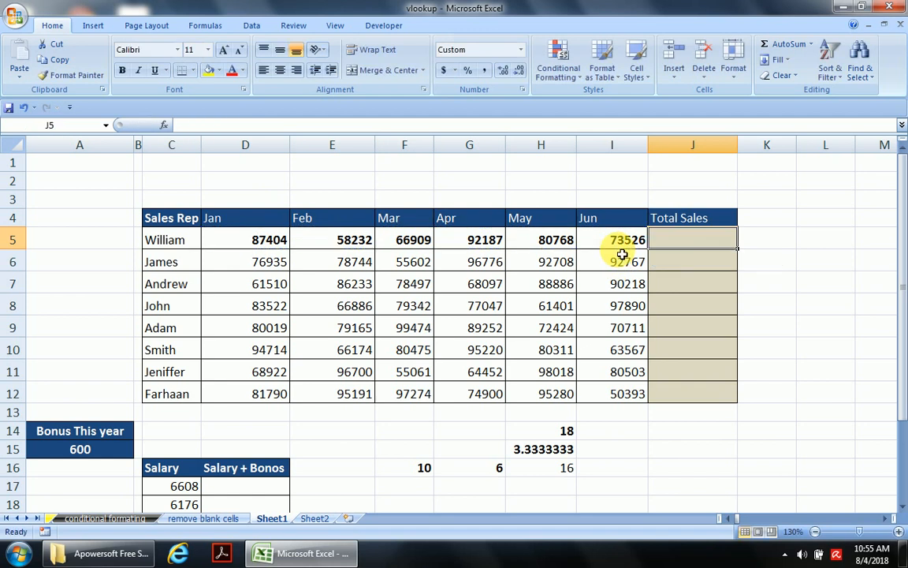
# Enter the formula =SUM(D5:I5) in J5 to total the first rep's January to June sales
pyautogui.write('=')
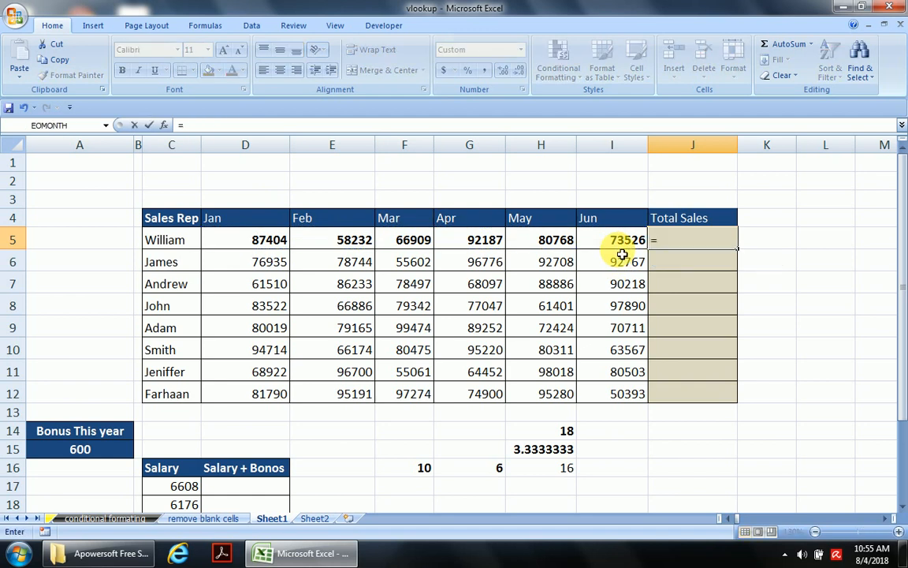
pyautogui.write('SUM(')
pyautogui.press('Left')
pyautogui.press('Left')
pyautogui.press('Left')
pyautogui.press('Left')
pyautogui.press('Left')
pyautogui.press('Left')
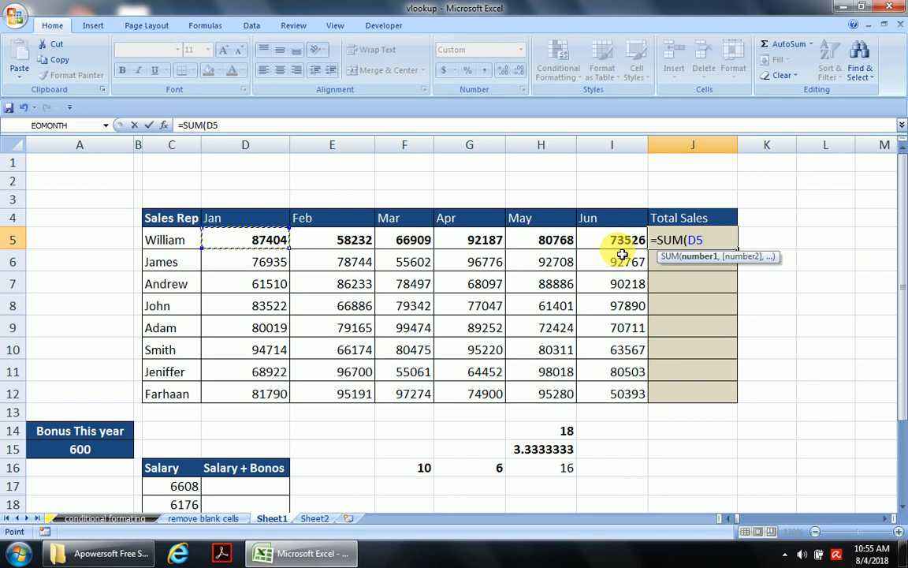
pyautogui.hotkey('shift', 'Right')
pyautogui.hotkey('shift', 'Right')
pyautogui.hotkey('shift', 'Right')
pyautogui.hotkey('shift', 'Right')
pyautogui.hotkey('shift', 'Right')
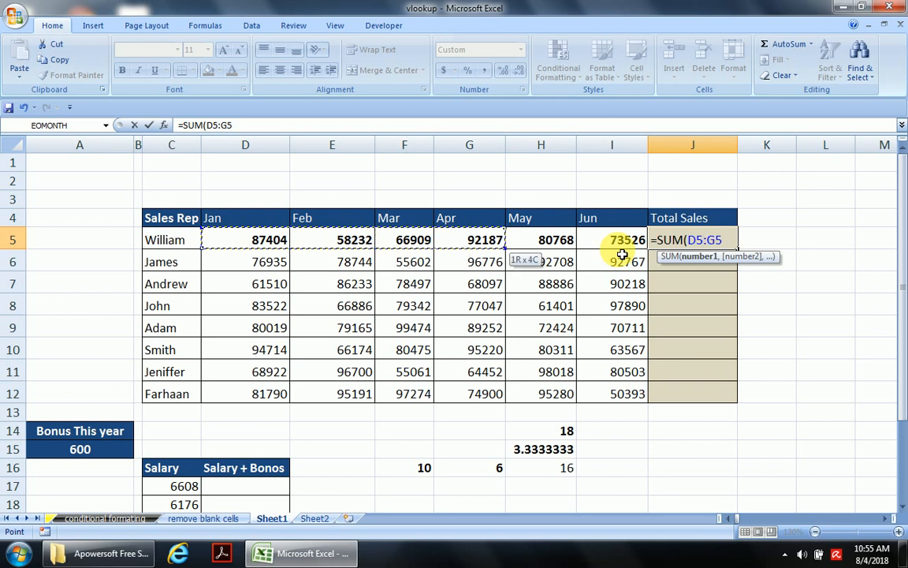
pyautogui.hotkey('shift', 'Left')
pyautogui.hotkey('shift', 'Left')
pyautogui.hotkey('shift', 'Right')
pyautogui.hotkey('shift', 'Right')
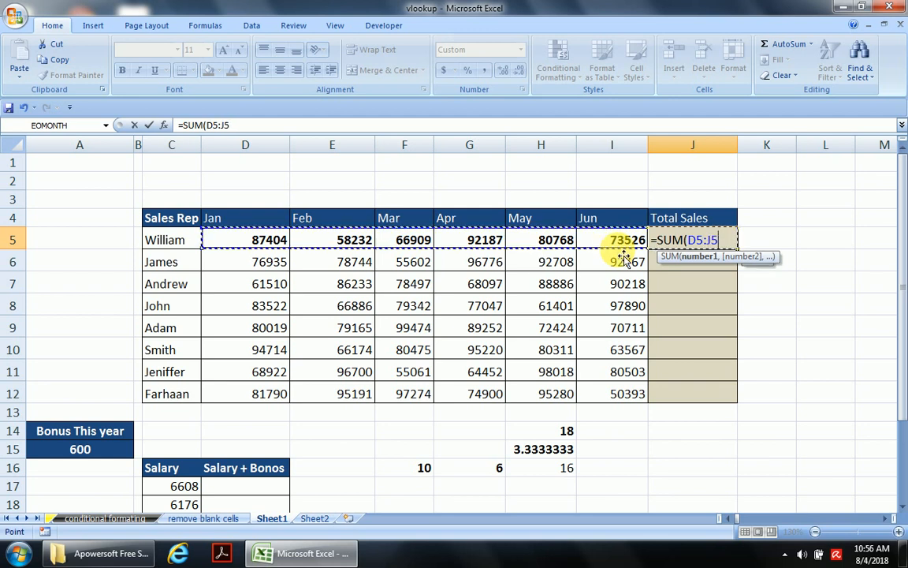
pyautogui.hotkey('shift', 'Left')
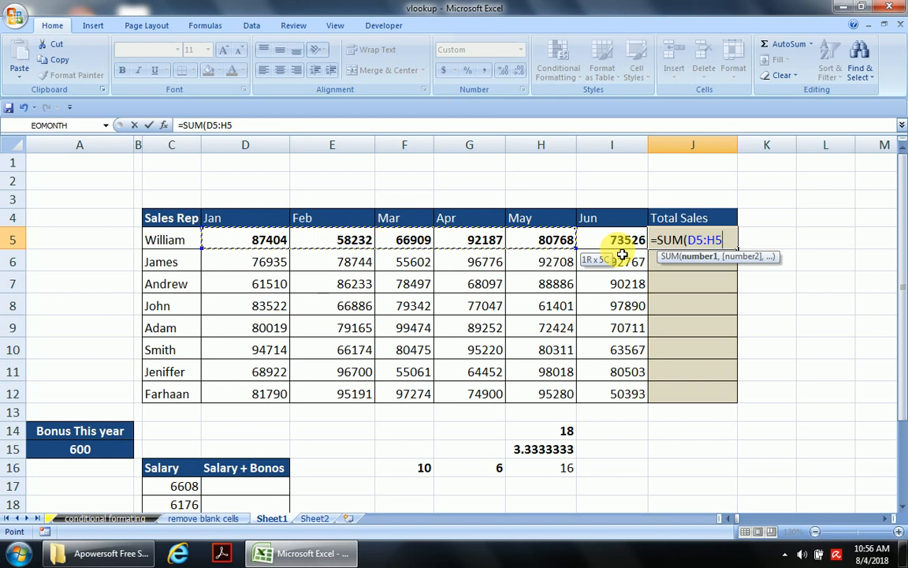
pyautogui.hotkey('shift', 'Right')
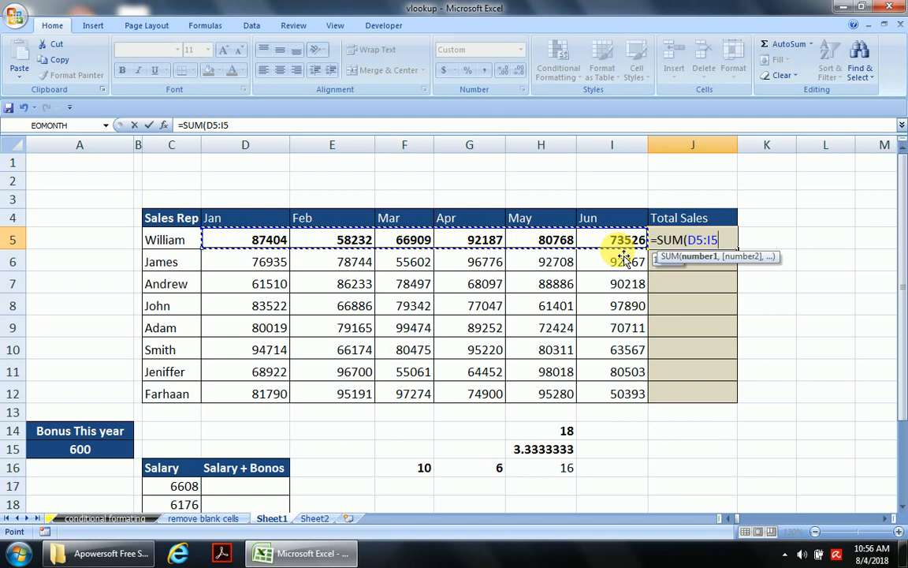
pyautogui.write(')')
pyautogui.press('BackSpace')
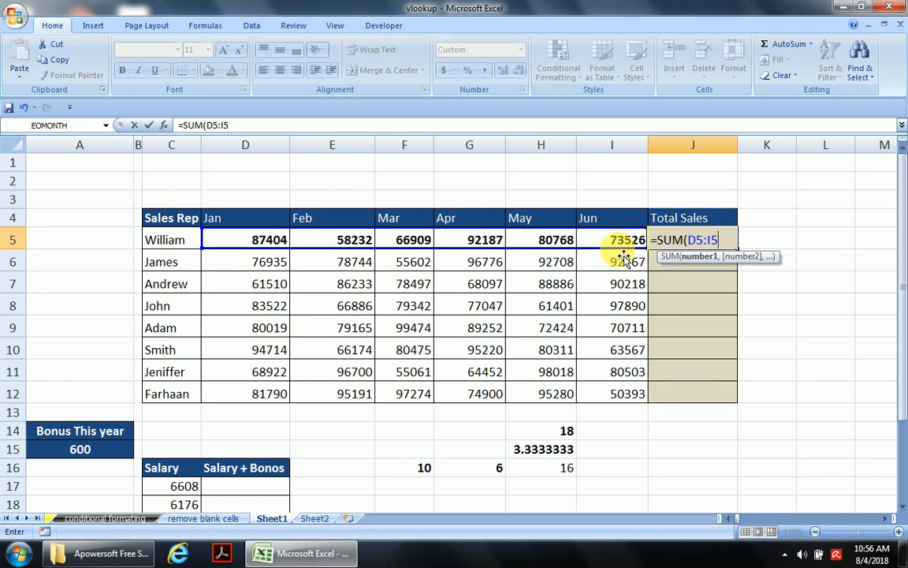
pyautogui.press('Return')
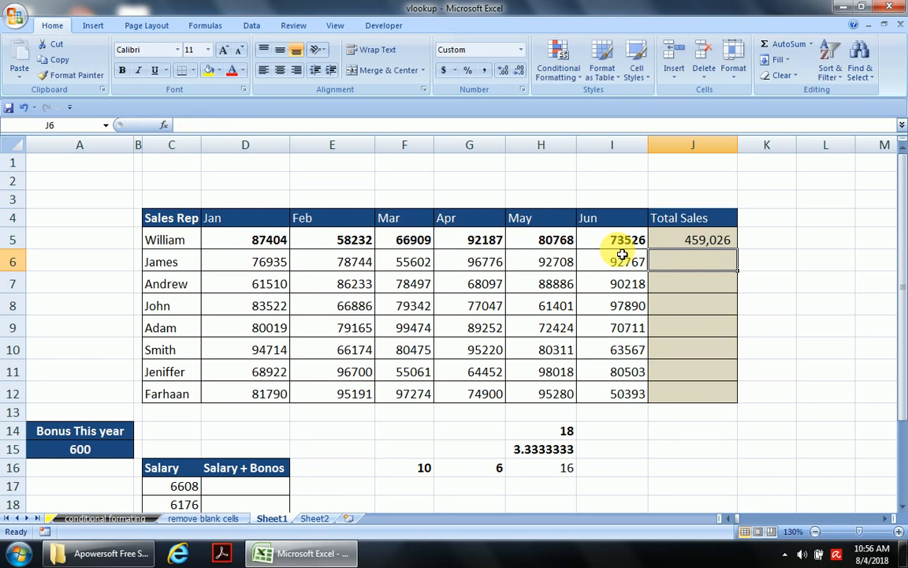
pyautogui.click(687, 238)
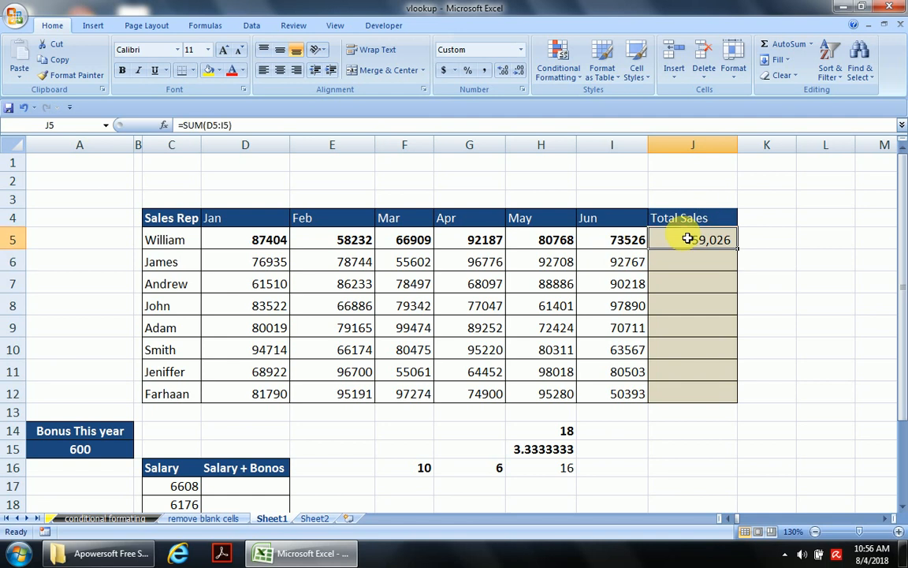
# Fill the first rep's name and monthly sales cells C5:I5 with yellow
pyautogui.click(171, 239)
pyautogui.moveTo(171, 240); pyautogui.dragTo(595, 241)
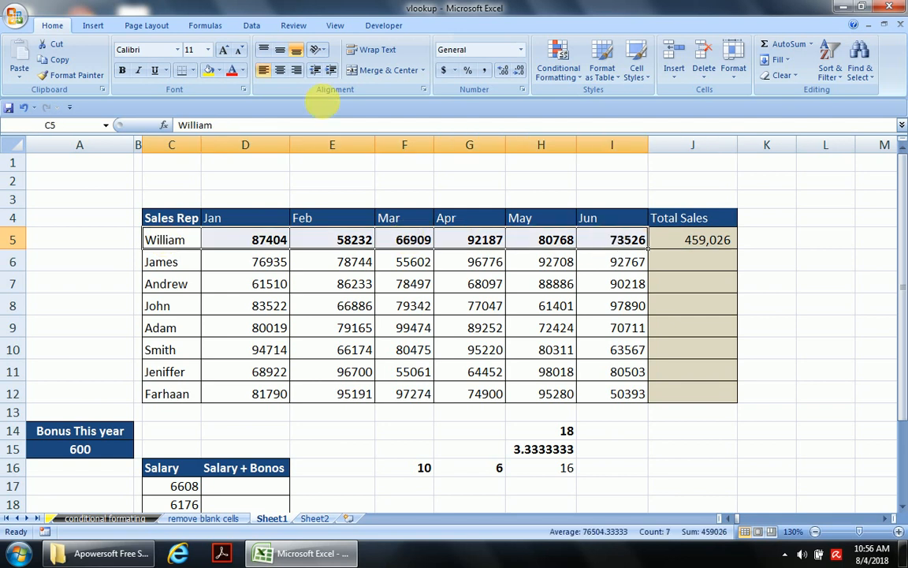
pyautogui.click(207, 71)
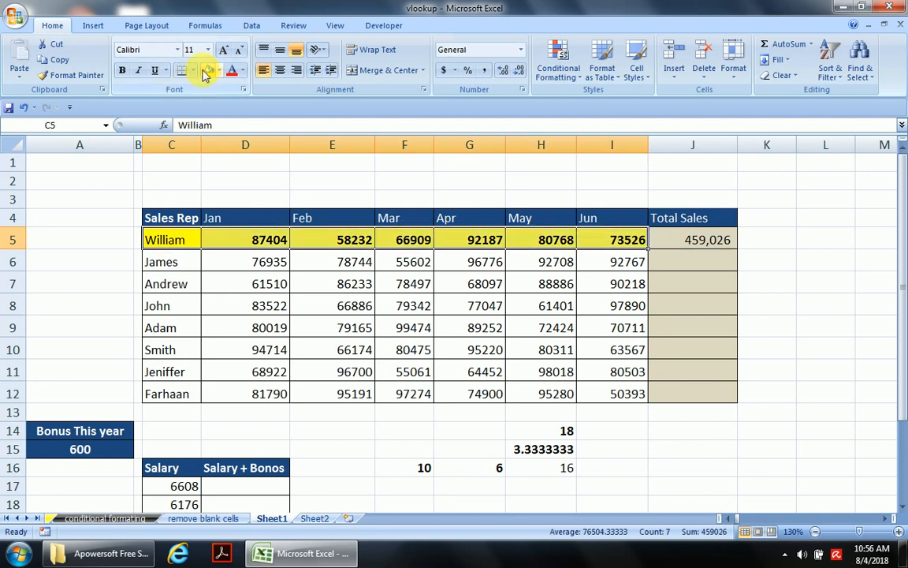
# Copy the total formula from J5 into J6 and inspect the cell references of the pasted formula
pyautogui.click(697, 240)
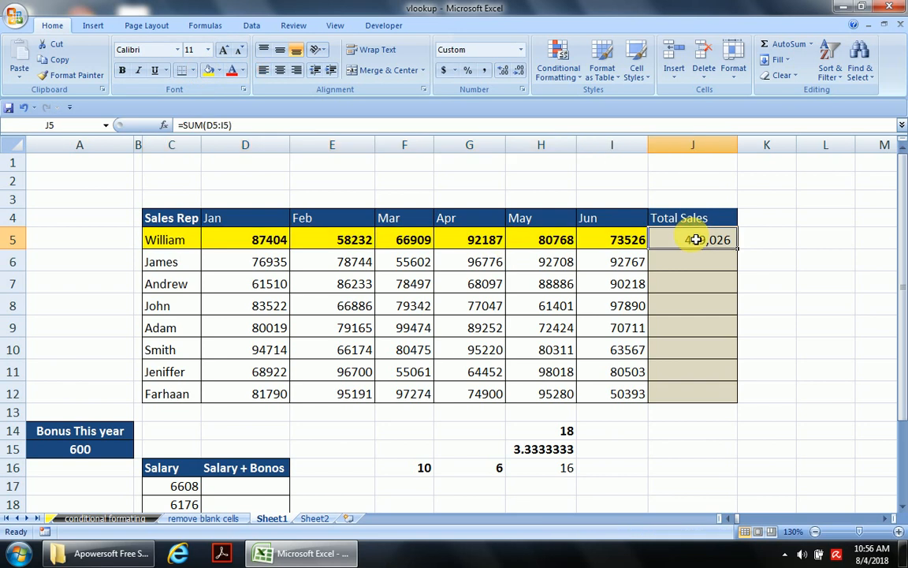
pyautogui.hotkey('ctrl', 'c')
pyautogui.press('Down')
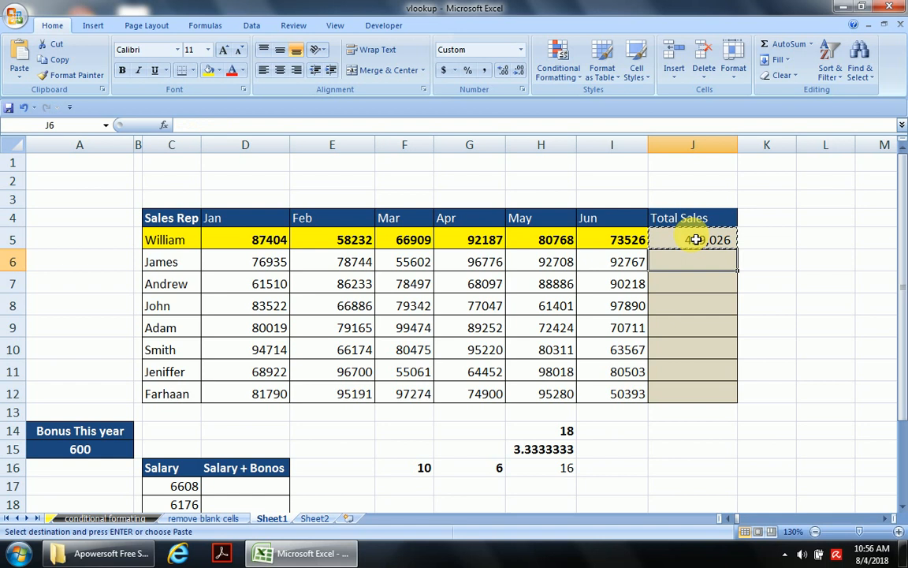
pyautogui.hotkey('ctrl', 'v')
pyautogui.press('Escape')
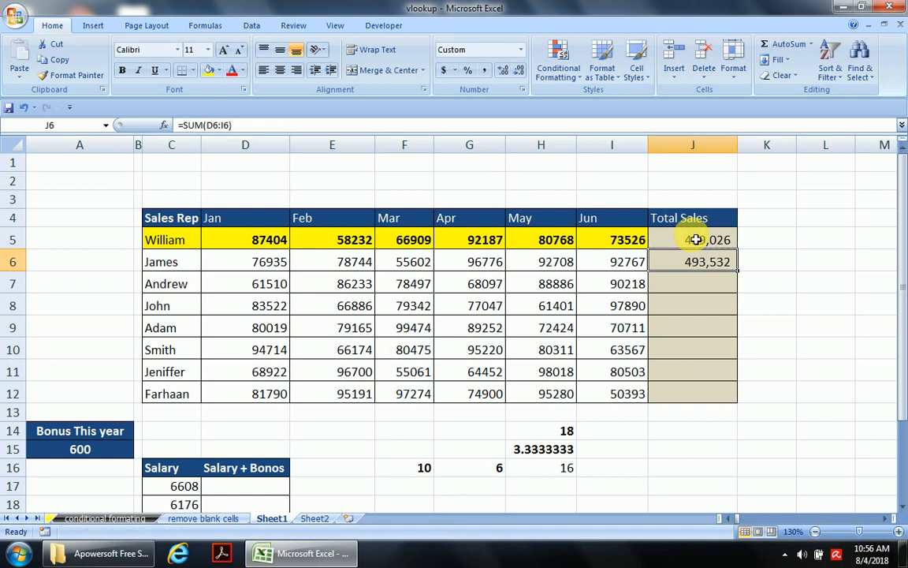
pyautogui.press('F2')
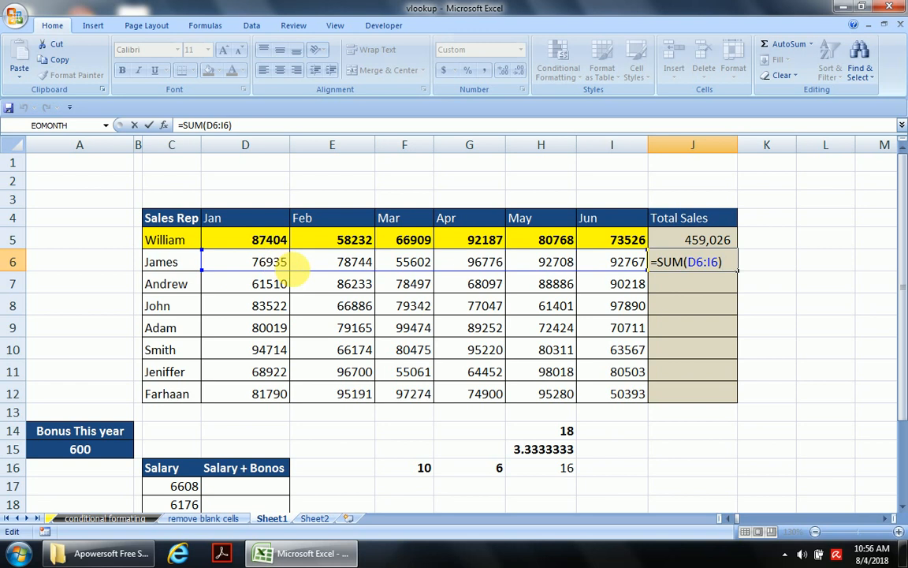
# Compare the cell references of the SUM formulas in J5 and J6
pyautogui.click(729, 271)
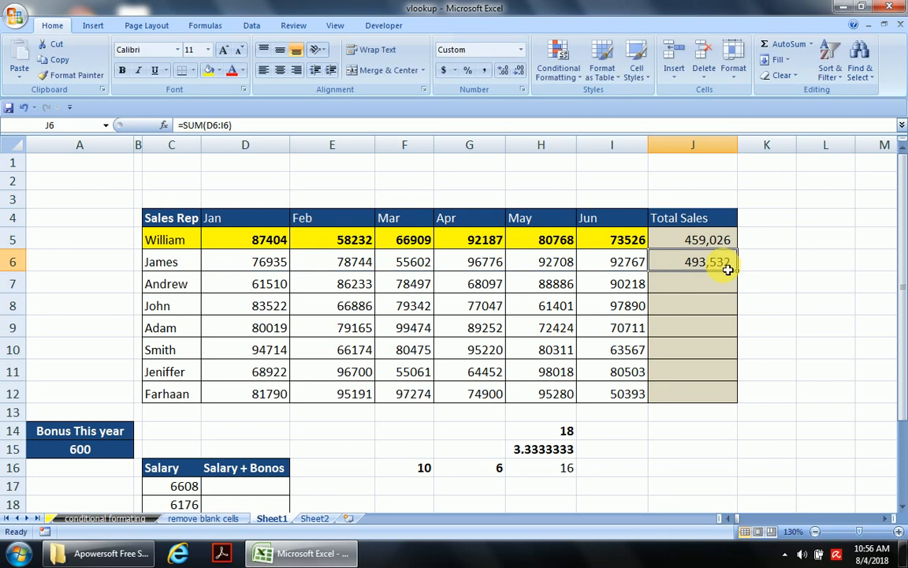
pyautogui.press('Up')
pyautogui.press('F2')
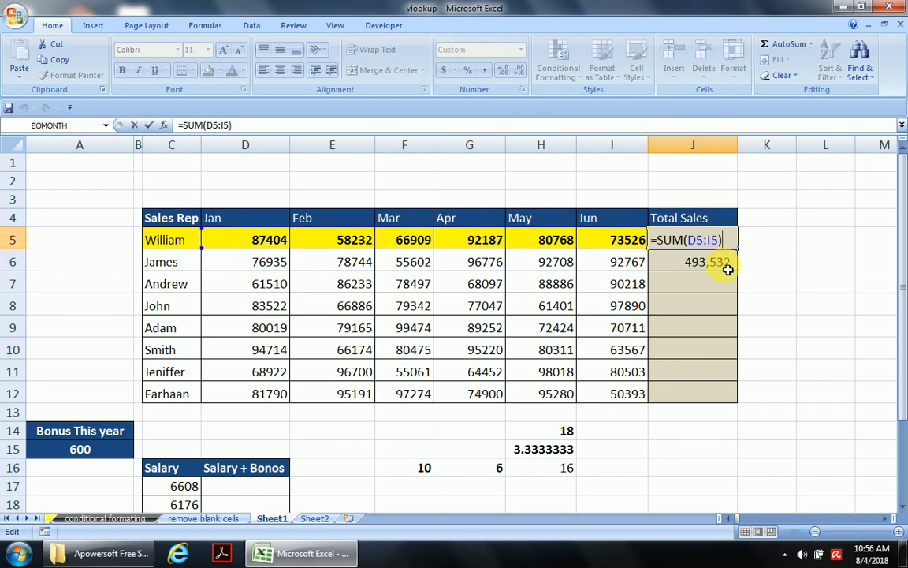
pyautogui.press('Return')
pyautogui.press('F2')
pyautogui.hotkey('ctrl', 'Return')
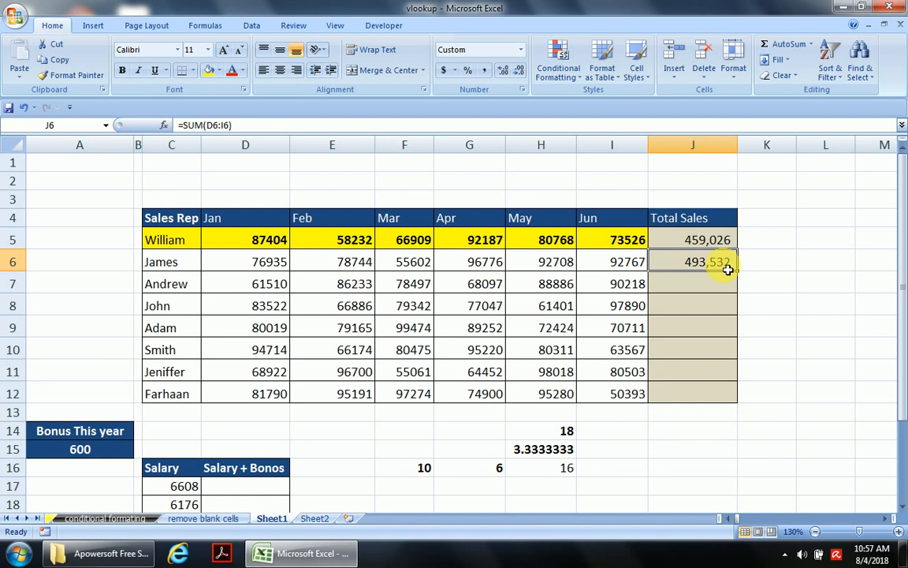
pyautogui.press('Up')
pyautogui.press('F2')
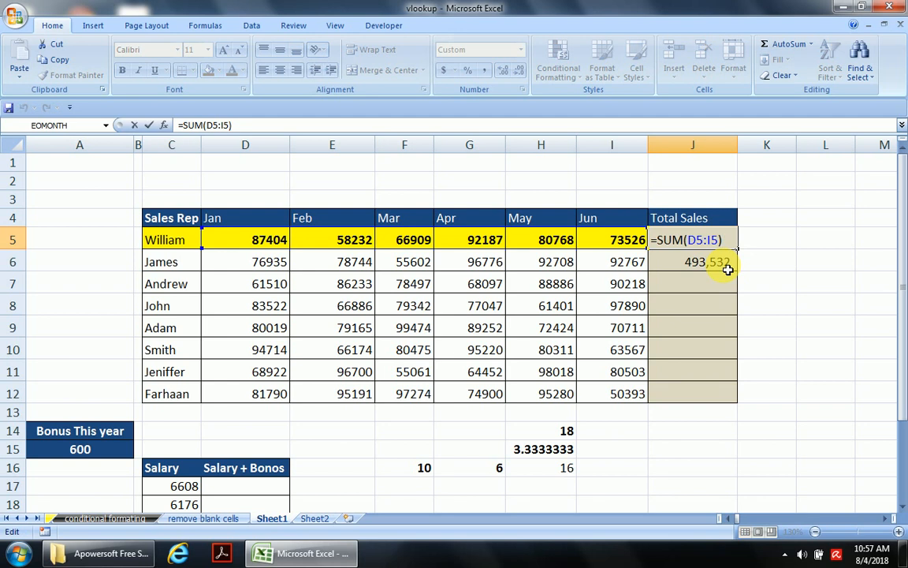
pyautogui.press('Return')
pyautogui.press('F2')
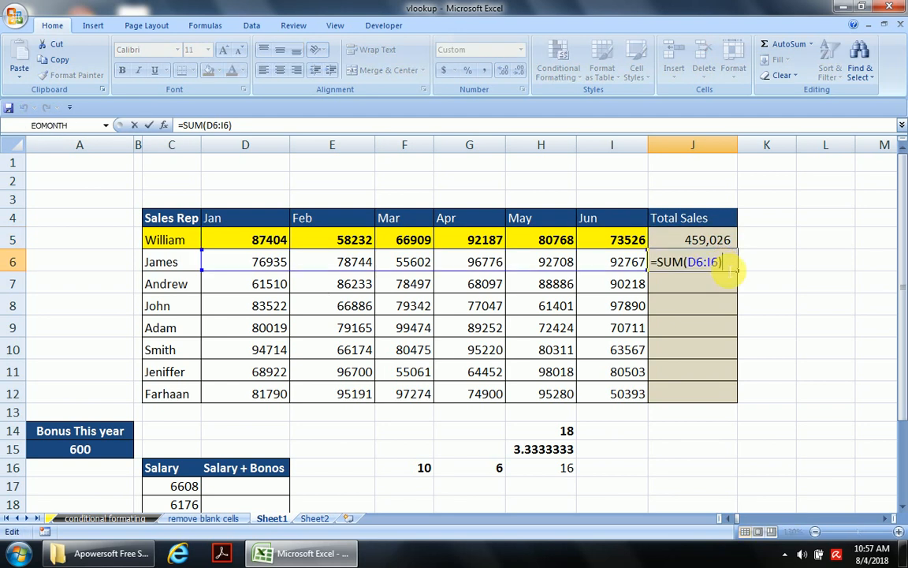
pyautogui.press('Escape')
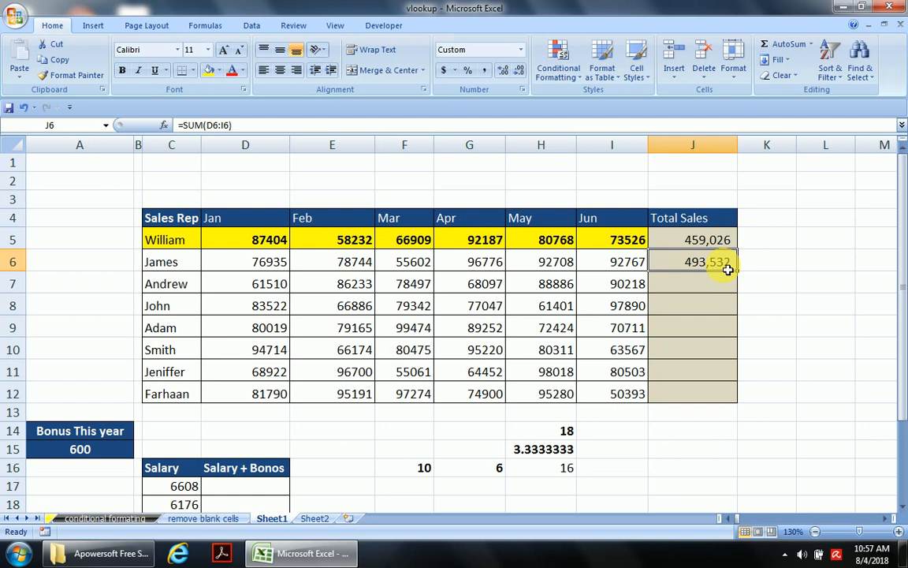
pyautogui.press('Up')
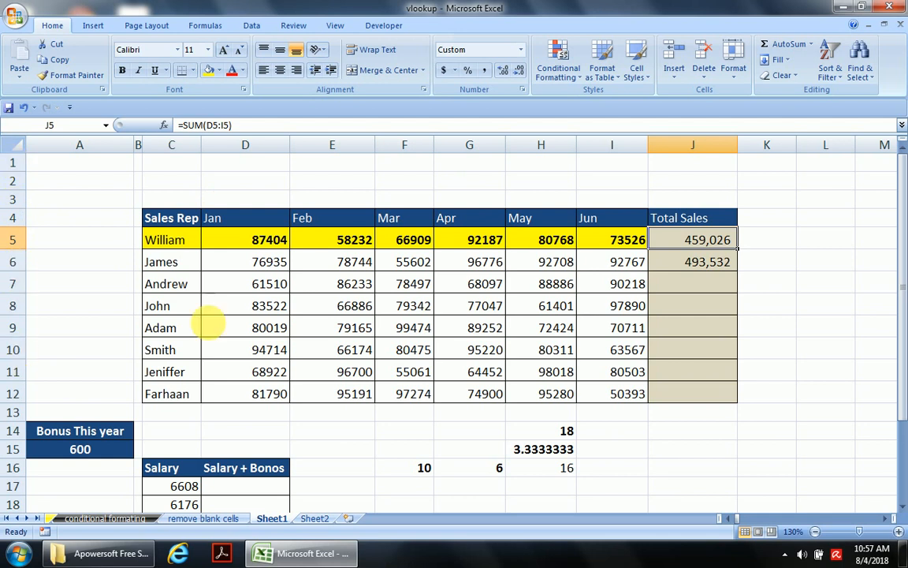
# Check the addition formula in H16 and re-examine the row references of the total formulas in J6 and J5
pyautogui.click(551, 475)
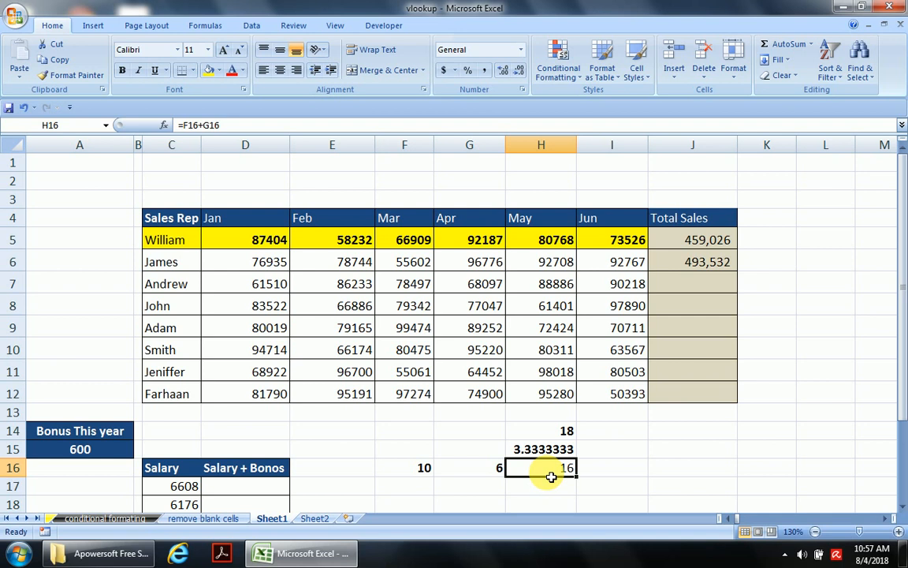
pyautogui.click(707, 284)
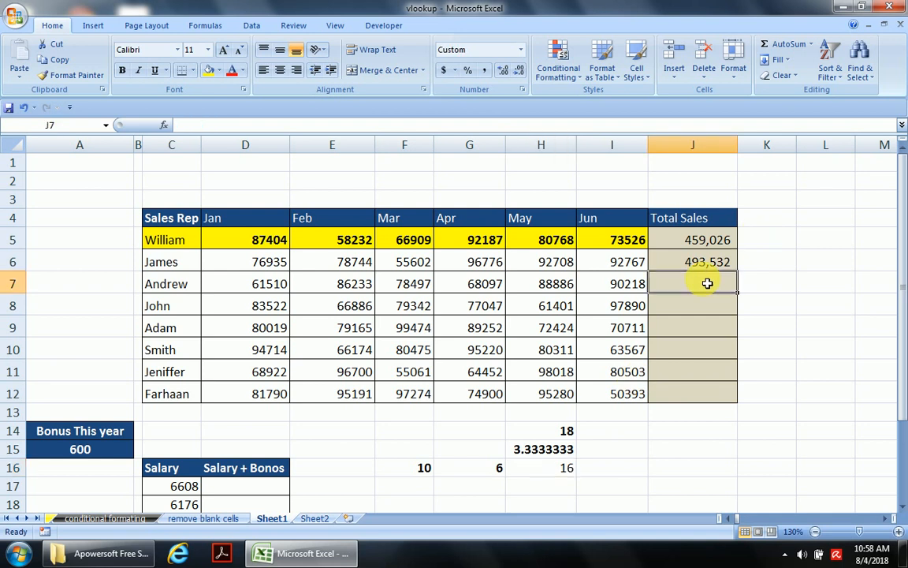
pyautogui.press('Up')
pyautogui.press('F2')
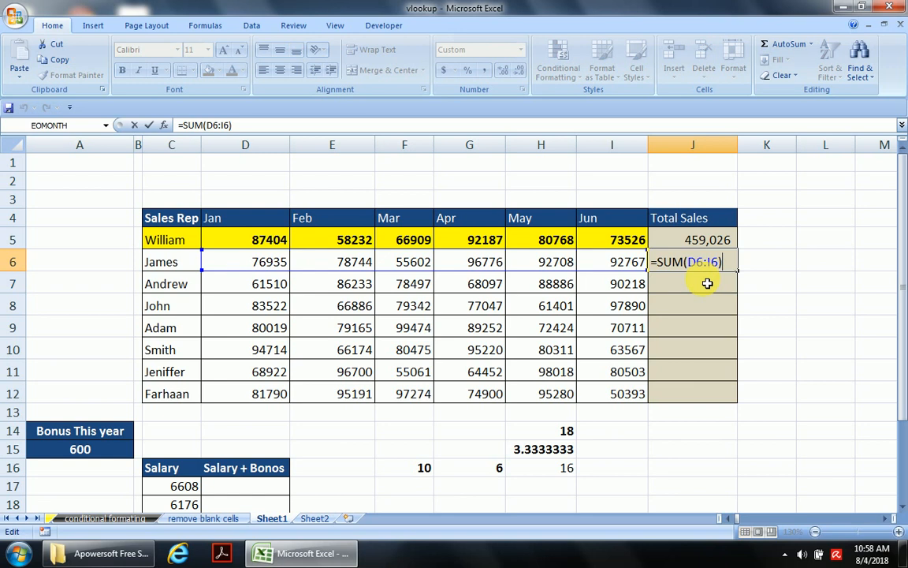
pyautogui.press('Escape')
pyautogui.press('Up')
pyautogui.press('F2')
pyautogui.press('Return')
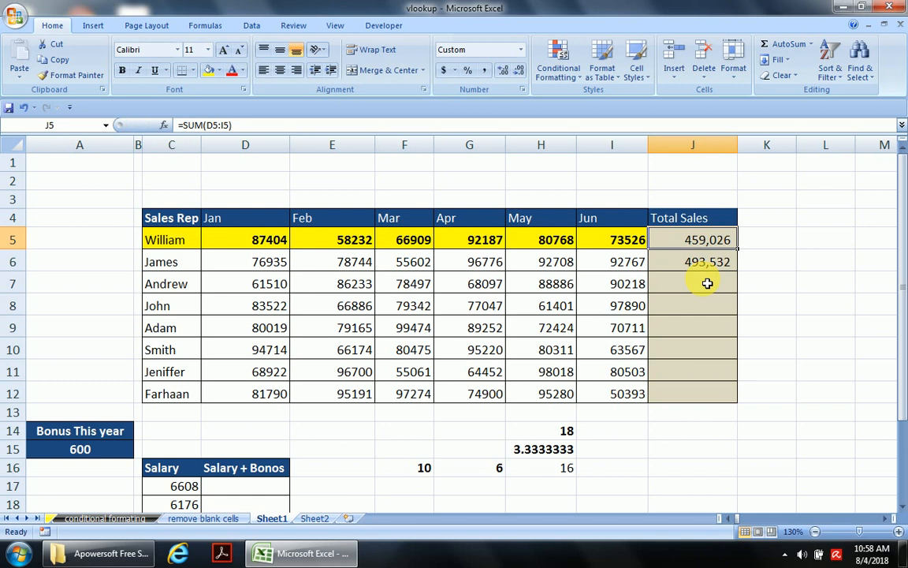
pyautogui.press('F2')
pyautogui.press('Escape')
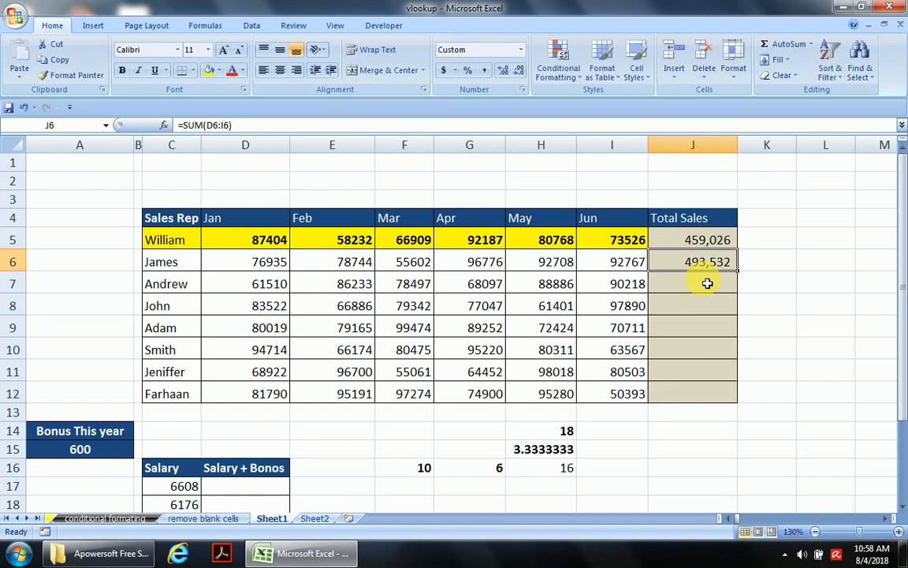
pyautogui.click(708, 284)
pyautogui.press('Up')
pyautogui.hotkey('shift', 'Down')
pyautogui.hotkey('shift', 'Down')
pyautogui.hotkey('shift', 'Down')
pyautogui.hotkey('shift', 'Down')
pyautogui.hotkey('shift', 'Down')
pyautogui.hotkey('shift', 'Down')
pyautogui.click(708, 284)
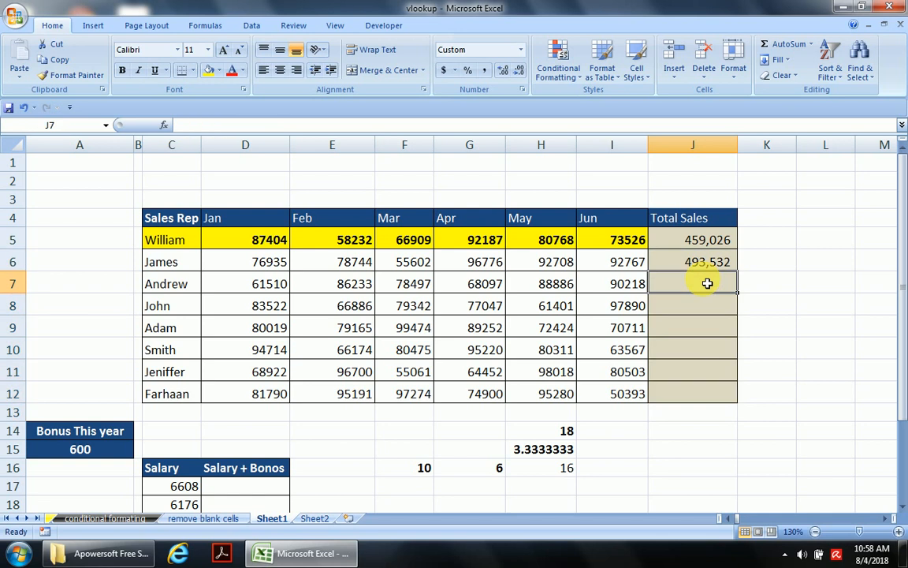
pyautogui.hotkey('ctrl', 'c')
pyautogui.hotkey('shift', 'Down')
pyautogui.hotkey('shift', 'Down')
pyautogui.hotkey('shift', 'Down')
pyautogui.hotkey('shift', 'Down')
pyautogui.hotkey('shift', 'Down')
pyautogui.hotkey('shift', 'Down')
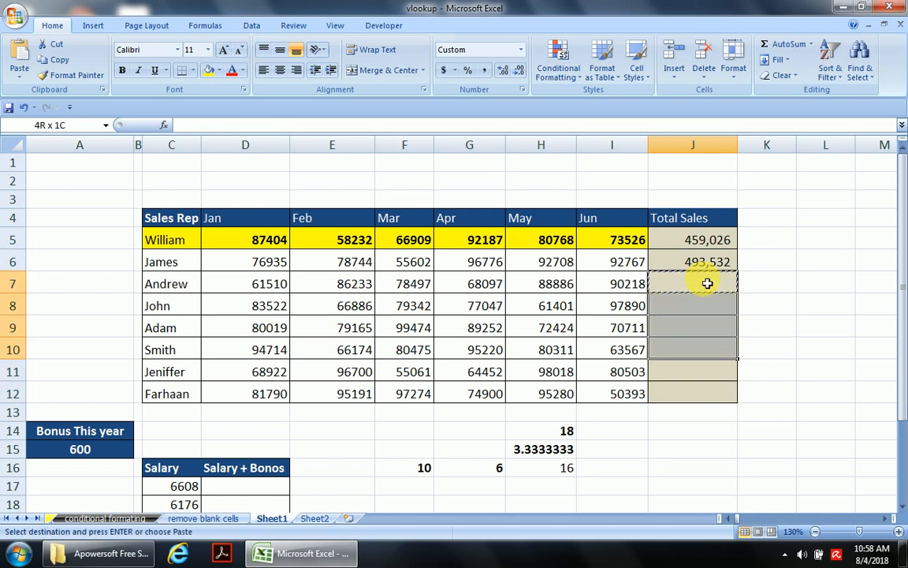
pyautogui.hotkey('shift', 'Up')
pyautogui.hotkey('ctrl', 'v')
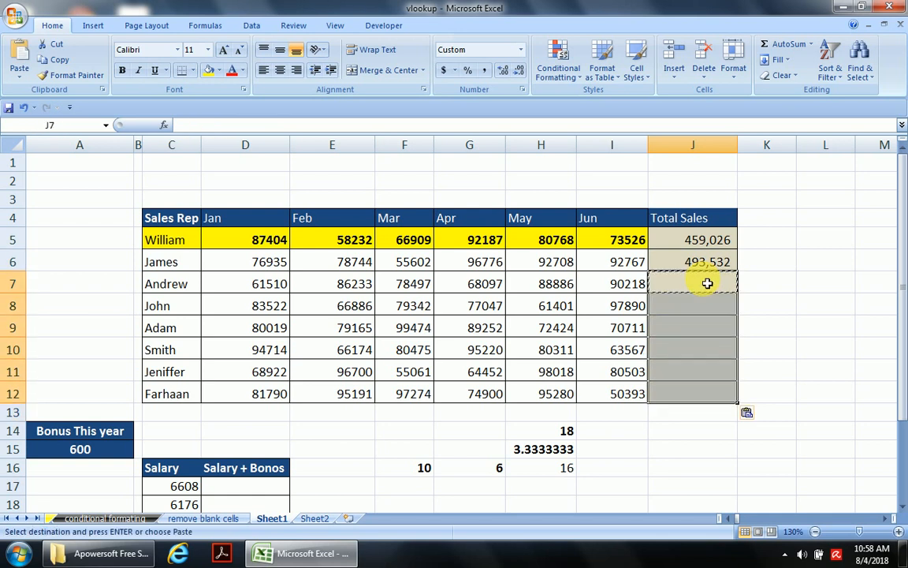
# Copy the total formula from J6 into J7:J12 to total the remaining reps' sales
pyautogui.press('Up')
pyautogui.hotkey('ctrl', 'c')
pyautogui.press('Down')
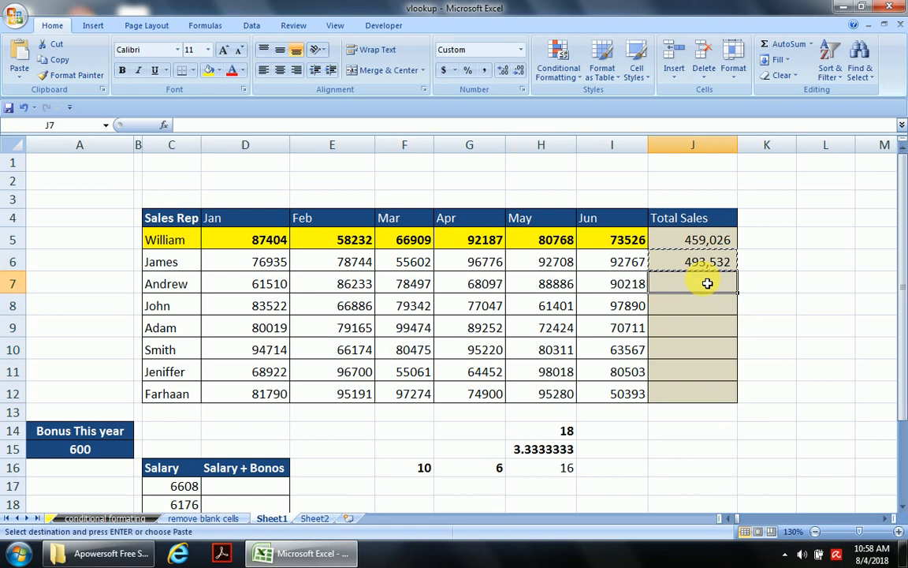
pyautogui.hotkey('shift', 'Down')
pyautogui.hotkey('shift', 'Down')
pyautogui.hotkey('shift', 'Down')
pyautogui.hotkey('shift', 'Down')
pyautogui.hotkey('shift', 'Down')
pyautogui.hotkey('ctrl', 'v')
pyautogui.press('Escape')
# Inspect the cell references of the copied total formula in J12
pyautogui.press('Down')
pyautogui.press('Down')
pyautogui.press('Down')
pyautogui.press('Down')
pyautogui.press('Down')
pyautogui.press('F3')
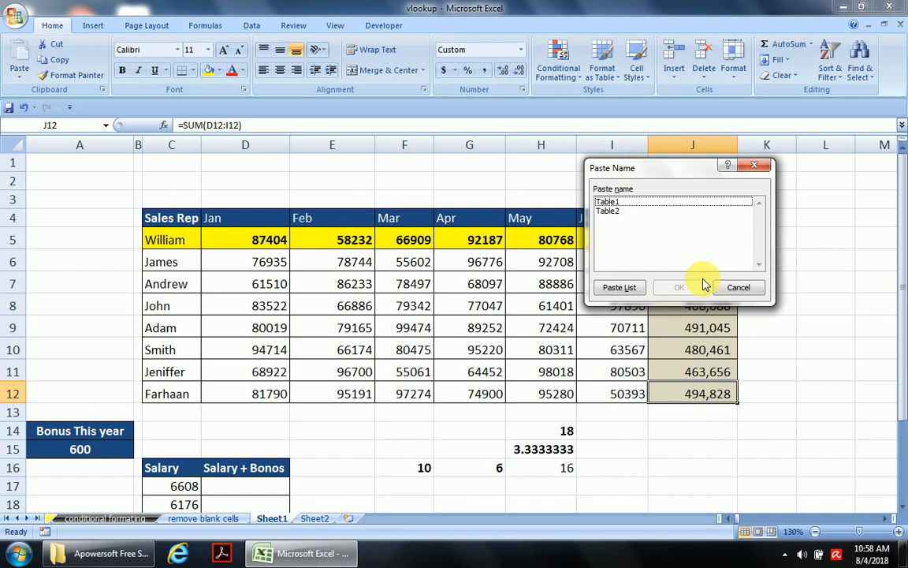
pyautogui.press('Escape')
pyautogui.press('F2')
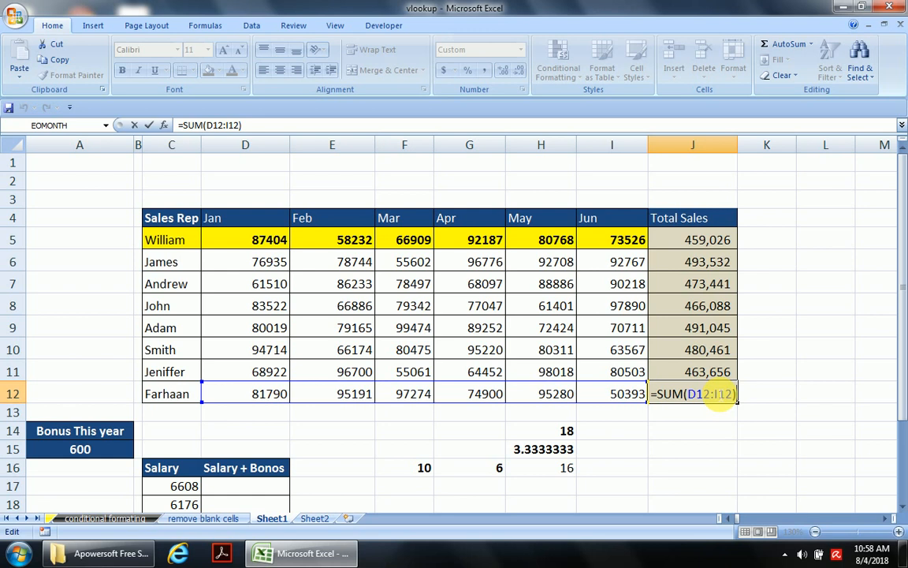
pyautogui.press('Return')
# Copy the first rep's total formula from J5 into L5, two columns across in the same row
pyautogui.press('Up')
pyautogui.press('Up')
pyautogui.press('Up')
pyautogui.press('Up')
pyautogui.press('Up')
pyautogui.press('Up')
pyautogui.press('Up')
pyautogui.press('Up')
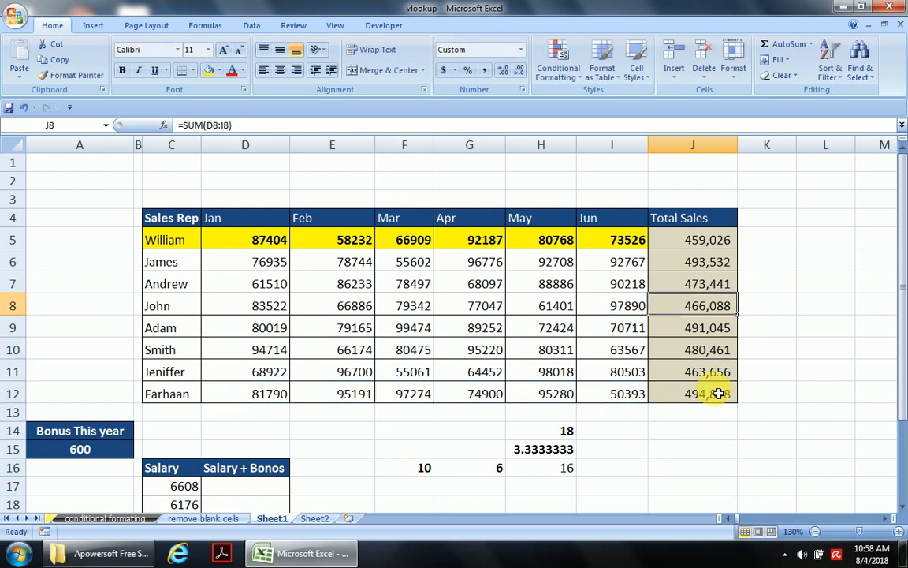
pyautogui.hotkey('ctrl', 'c')
pyautogui.press('Right')
pyautogui.press('Right')
pyautogui.press('Right')
pyautogui.press('Right')
pyautogui.press('Right')
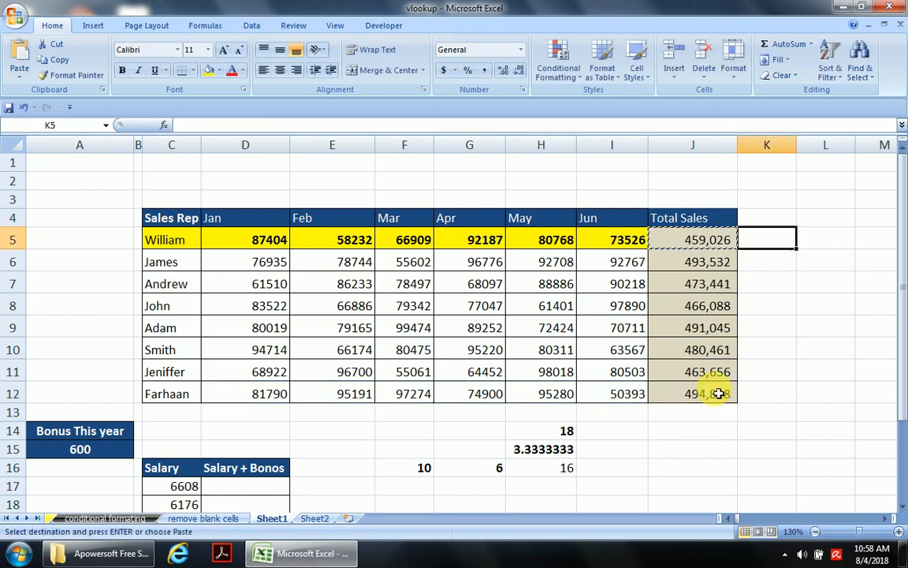
pyautogui.press('Left')
pyautogui.press('Left')
pyautogui.press('Left')
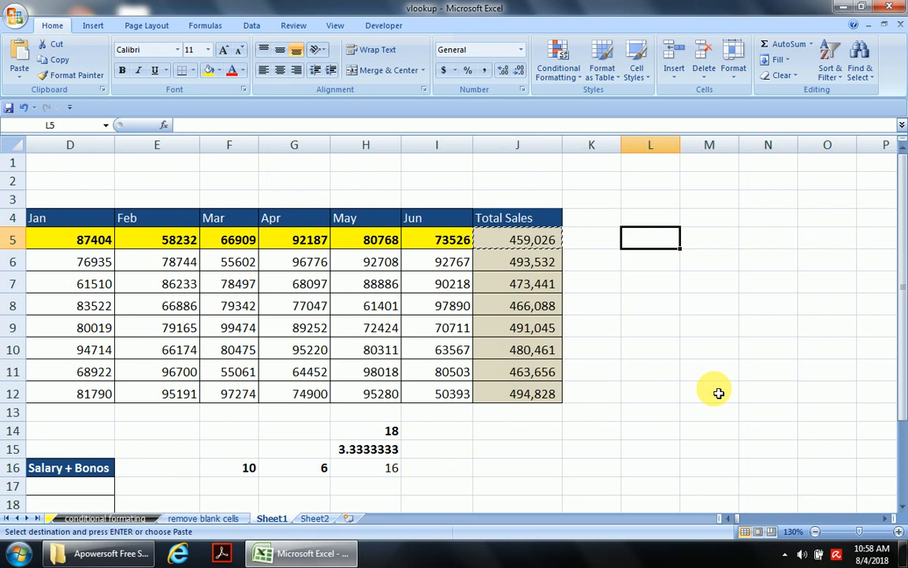
pyautogui.hotkey('ctrl', 'v')
# Compare the column references of the formulas in L5 and J5, fitting column L to its content
pyautogui.press('F2')
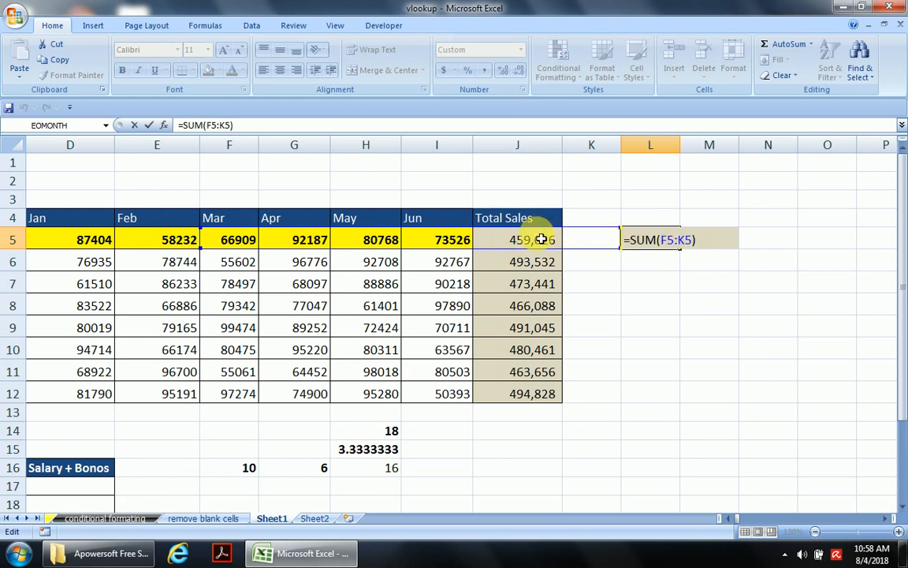
pyautogui.press('Escape')
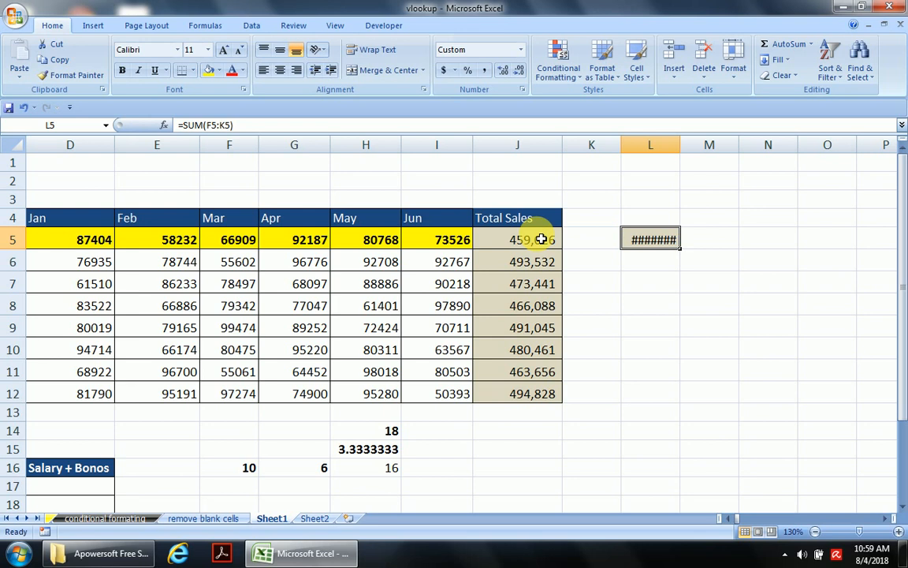
pyautogui.doubleClick(684, 147)
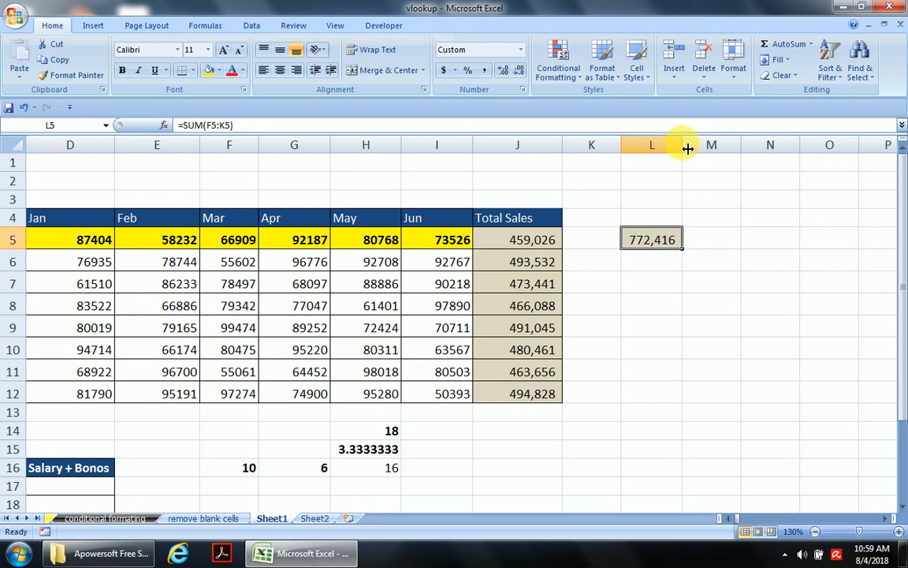
pyautogui.click(537, 242)
pyautogui.doubleClick(538, 242)
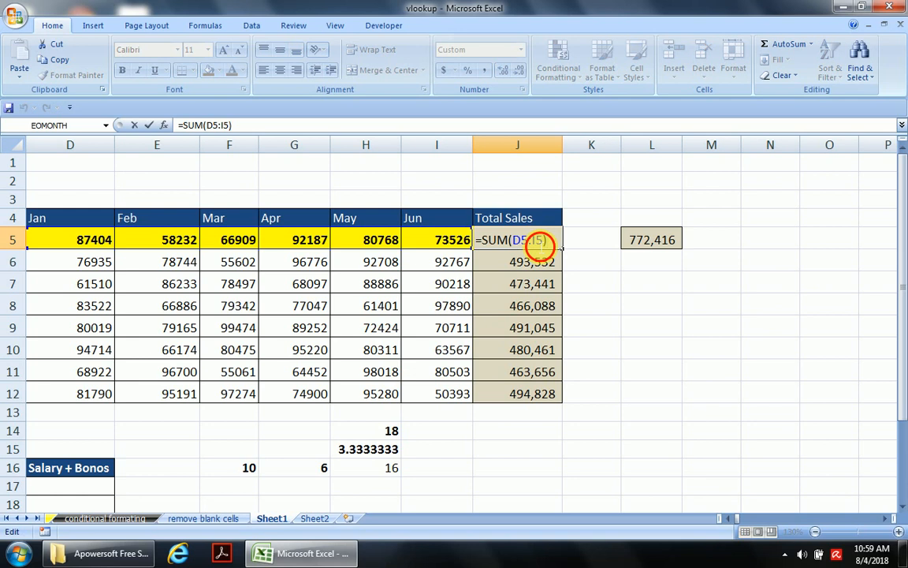
pyautogui.moveTo(511, 240); pyautogui.dragTo(516, 240)
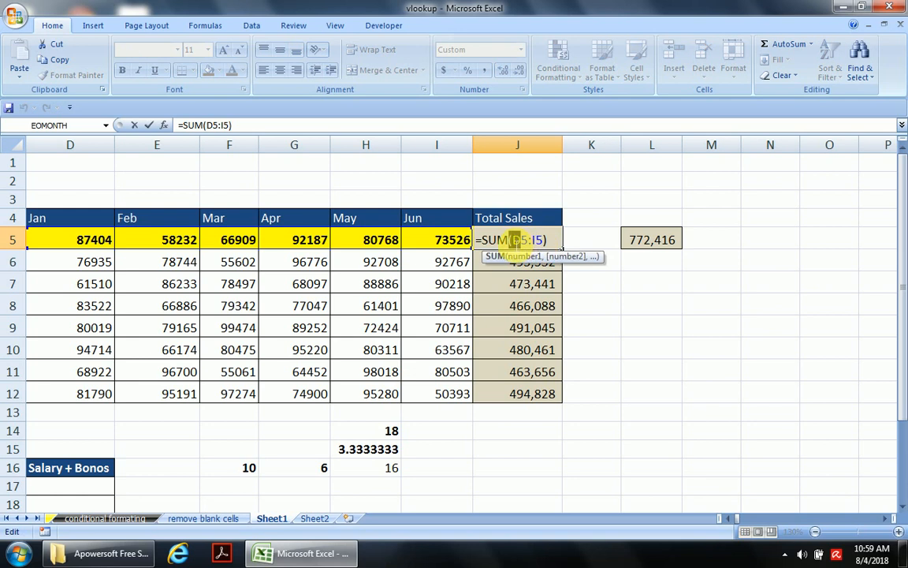
pyautogui.press('Escape')
# Copy the total formula from J5 into K5 and inspect the cell references of the pasted formula
pyautogui.press('Right')
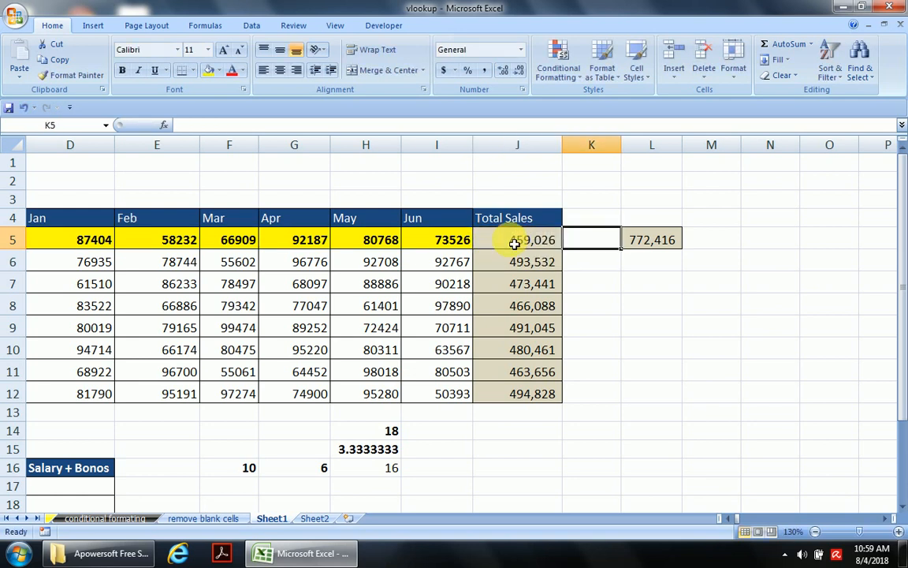
pyautogui.press('Left')
pyautogui.hotkey('ctrl', 'c')
pyautogui.press('Right')
pyautogui.hotkey('ctrl', 'v')
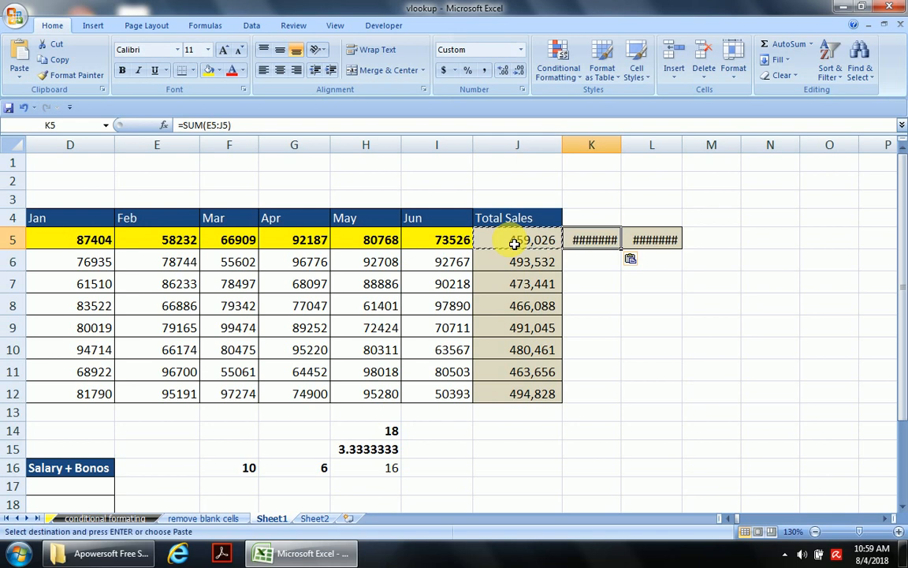
pyautogui.press('F3')
pyautogui.press('Escape')
pyautogui.press('F2')
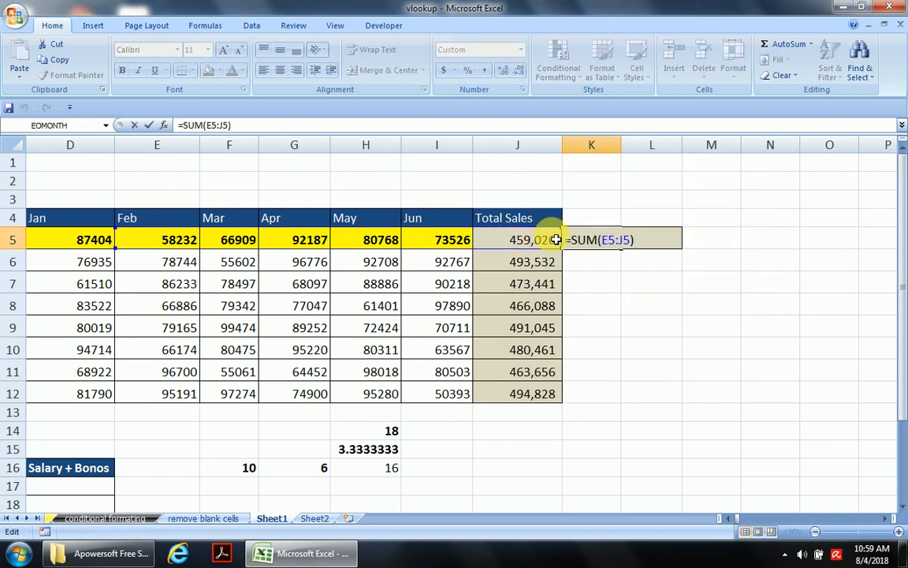
pyautogui.press('Escape')
# Review the total formula in J5 and the copied totals in J6:J12
pyautogui.click(628, 147)
pyautogui.click(537, 239)
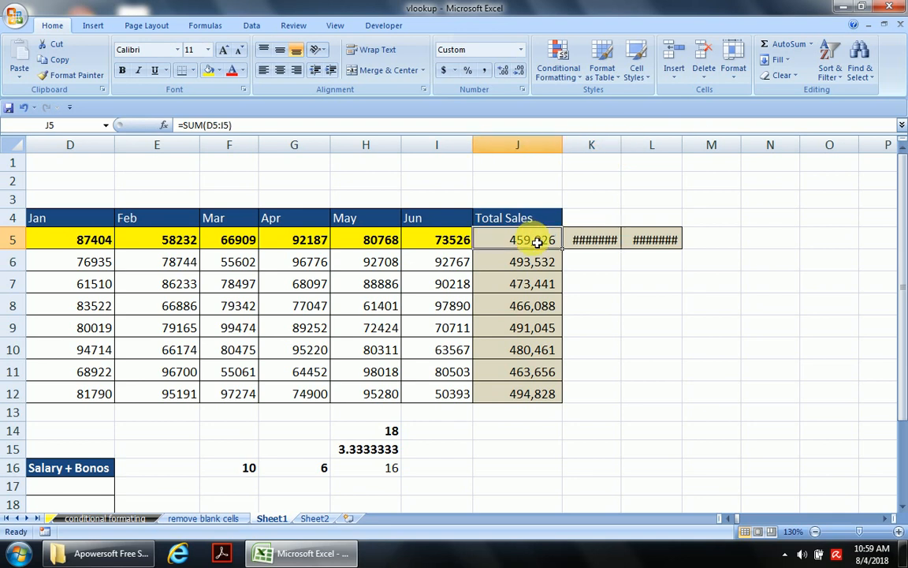
pyautogui.press('Down')
pyautogui.hotkey('shift', 'Down')
pyautogui.hotkey('shift', 'Down')
pyautogui.hotkey('shift', 'Down')
pyautogui.hotkey('shift', 'Down')
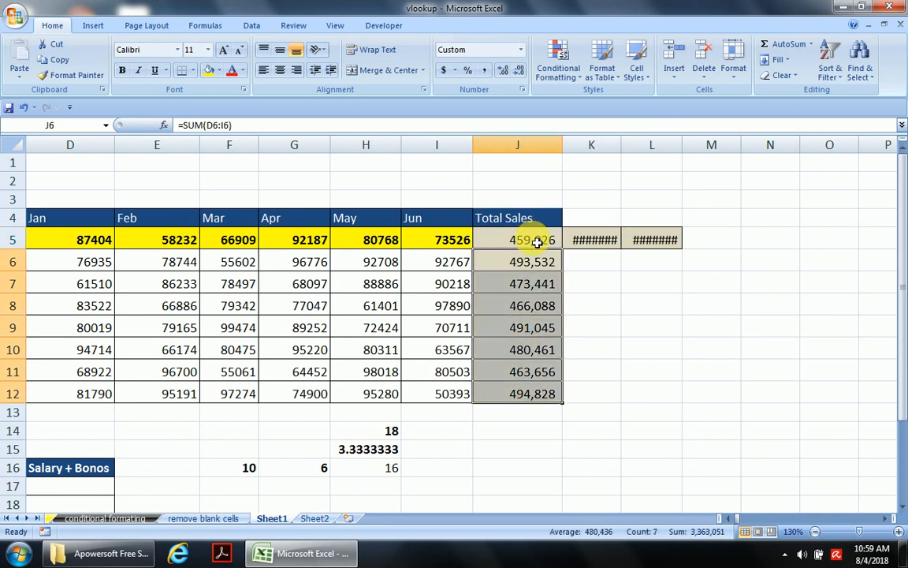
pyautogui.press('Right')
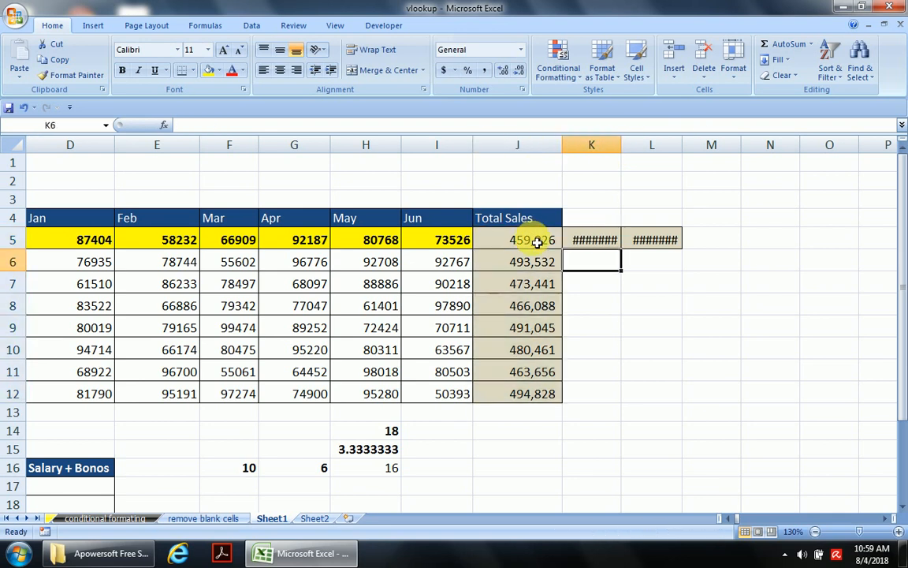
# Fit the width of column K to the total in K5
pyautogui.rightClick(678, 146)
pyautogui.click(670, 157)
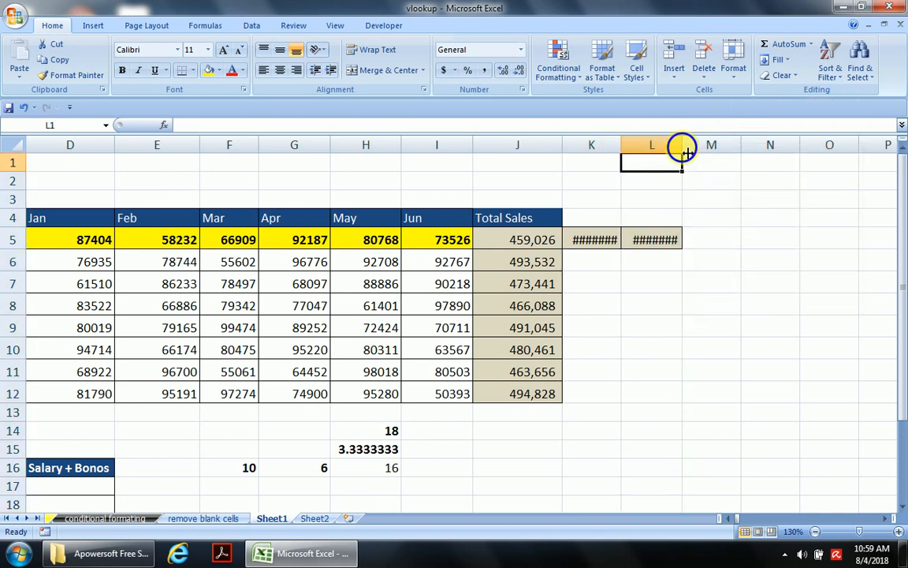
pyautogui.rightClick(680, 148)
pyautogui.click(624, 146)
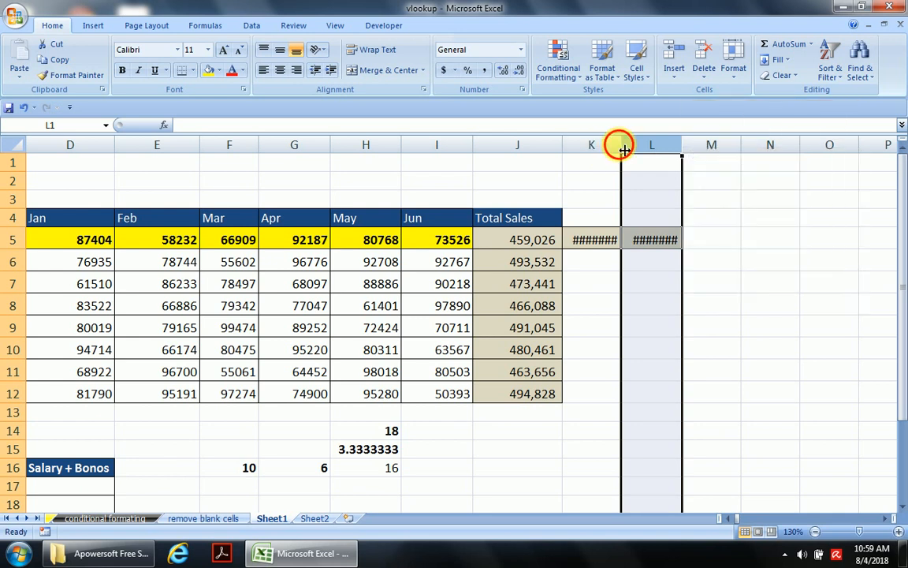
pyautogui.doubleClick(624, 148)
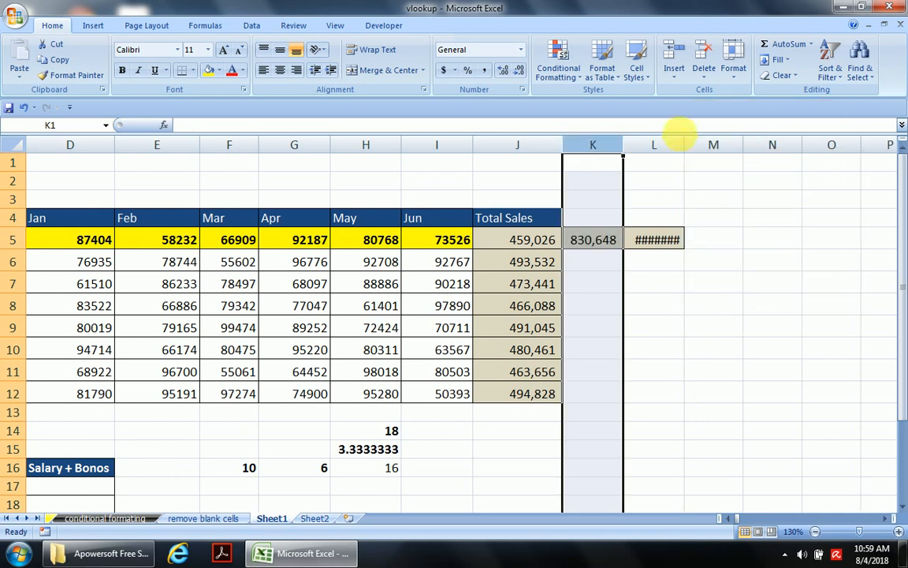
# Fit the width of column L to its content and inspect the column references of the total formula in J5
pyautogui.doubleClick(692, 149)
pyautogui.click(715, 284)
pyautogui.press('Up')
pyautogui.press('Left')
pyautogui.press('Left')
pyautogui.press('Left')
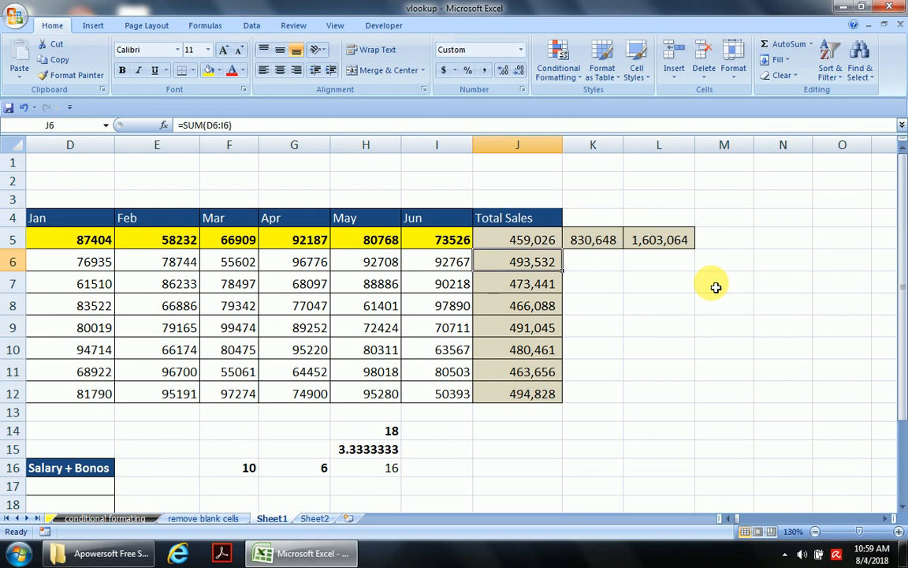
pyautogui.press('Up')
pyautogui.press('F2')
pyautogui.press('Left')
pyautogui.press('Left')
pyautogui.press('Left')
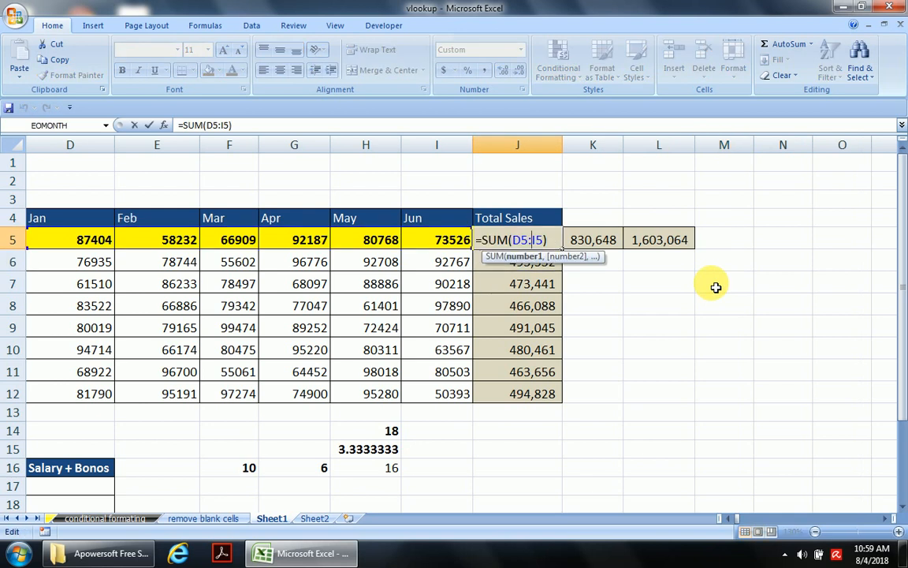
pyautogui.hotkey('shift', 'Left')
pyautogui.press('Escape')
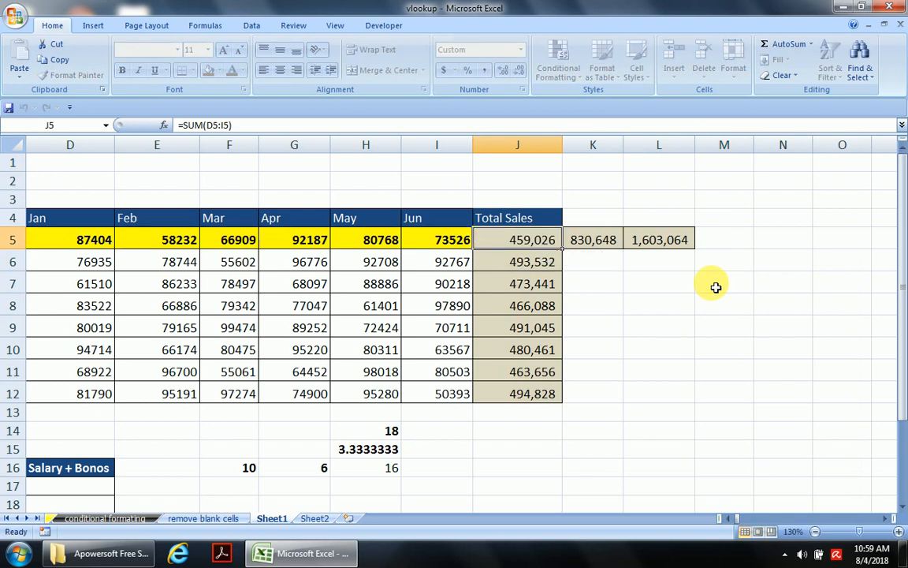
# Inspect the starting column reference of the copied total formula in K5
pyautogui.press('Right')
pyautogui.press('Right')
pyautogui.press('F2')
pyautogui.press('Escape')
pyautogui.press('Left')
pyautogui.press('F2')
pyautogui.press('Left')
pyautogui.press('Left')
pyautogui.press('Left')
pyautogui.press('Left')
pyautogui.press('Left')
pyautogui.hotkey('shift', 'Left')
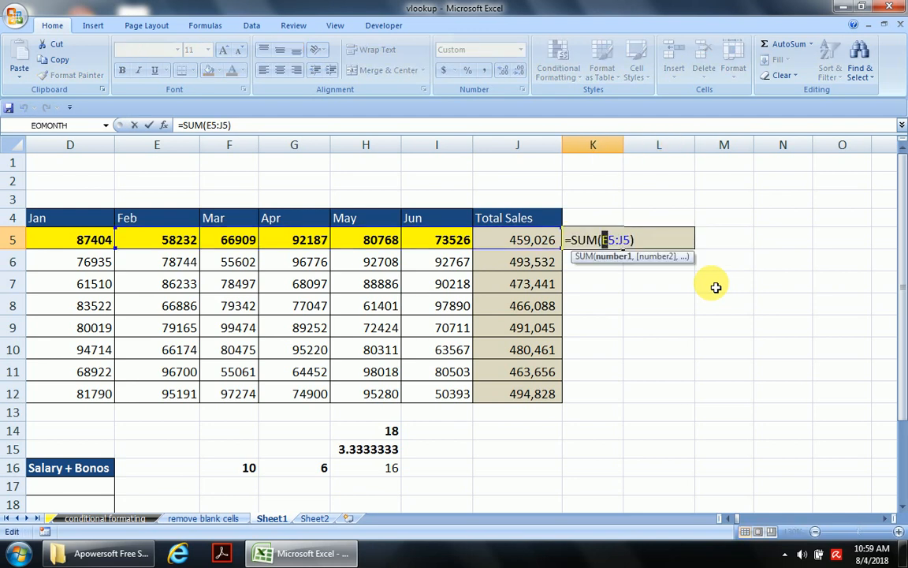
pyautogui.press('Escape')
# Inspect the starting column reference of the copied total formula in L5
pyautogui.press('Right')
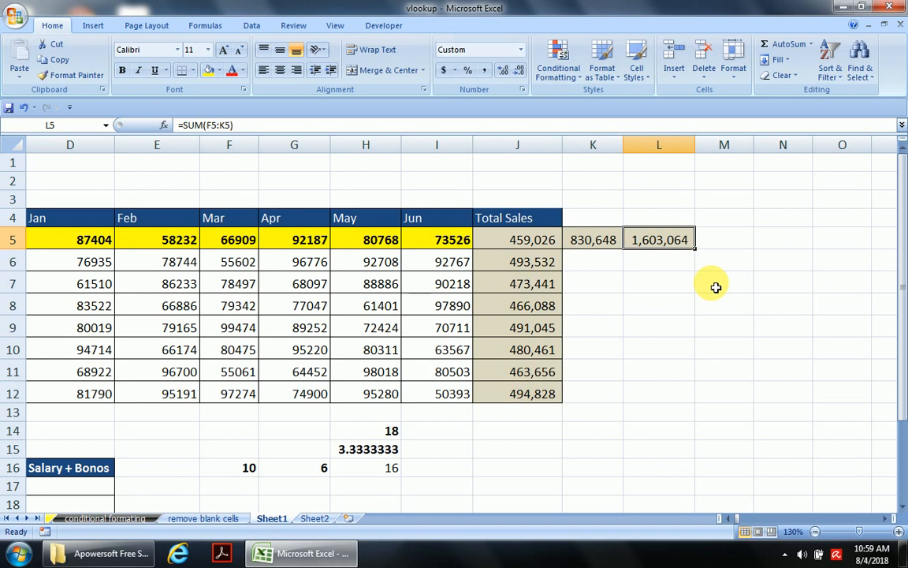
pyautogui.press('F2')
pyautogui.press('Left')
pyautogui.press('Left')
pyautogui.press('Left')
pyautogui.press('Left')
pyautogui.press('Left')
pyautogui.press('Left')
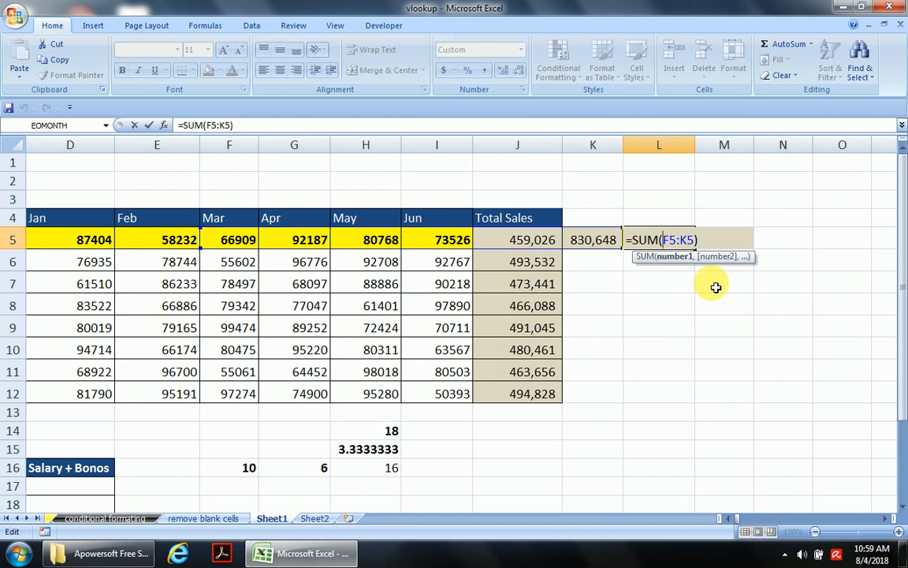
pyautogui.hotkey('shift', 'Right')
pyautogui.press('Escape')
# Clear the contents of the copied formulas in K5:M5
pyautogui.press('Left')
pyautogui.hotkey('shift', 'Right')
pyautogui.hotkey('shift', 'Right')
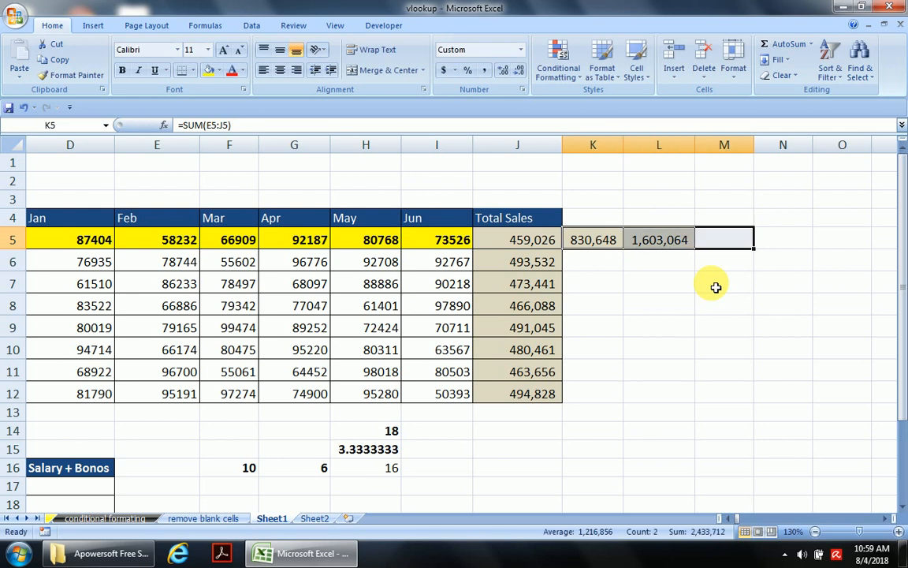
pyautogui.rightClick(607, 246)
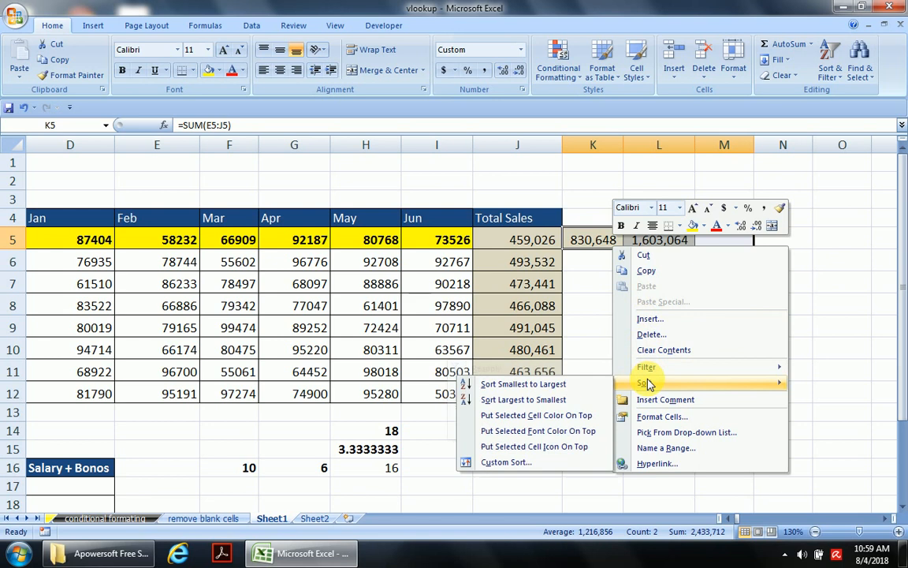
pyautogui.click(664, 349)
pyautogui.click(618, 333)
# Review the January to June sales cells in row 5 that the total in J5 adds up
pyautogui.press('Left')
pyautogui.press('Left')
pyautogui.press('Up')
pyautogui.press('Up')
pyautogui.press('Up')
pyautogui.press('Up')
pyautogui.press('Right')
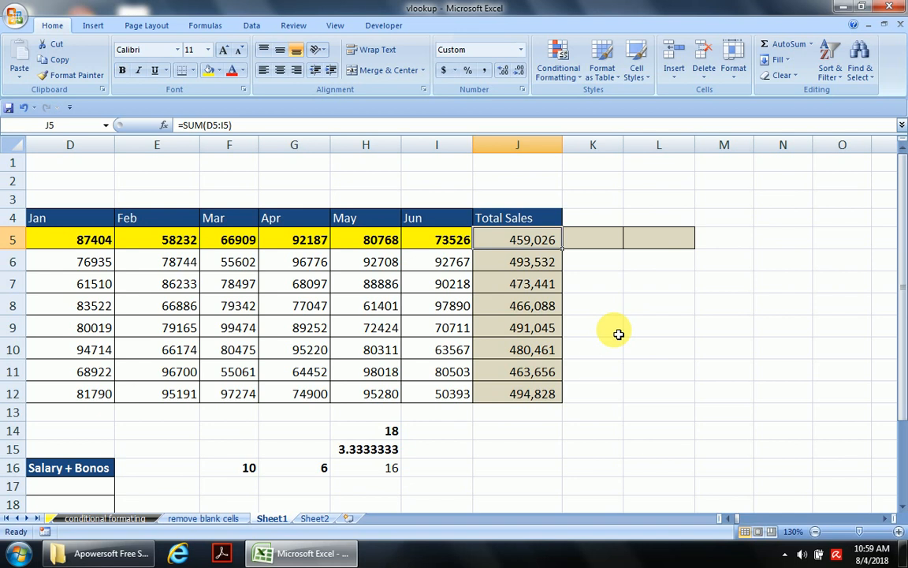
pyautogui.press('Left')
pyautogui.press('Left')
pyautogui.press('Left')
pyautogui.press('Left')
pyautogui.press('Left')
pyautogui.press('Left')
pyautogui.press('Left')
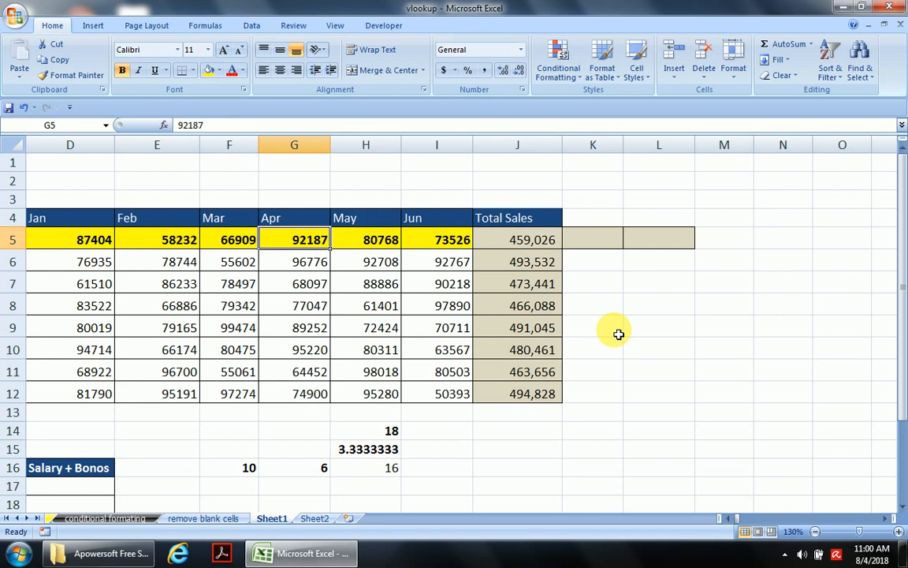
pyautogui.press('Right')
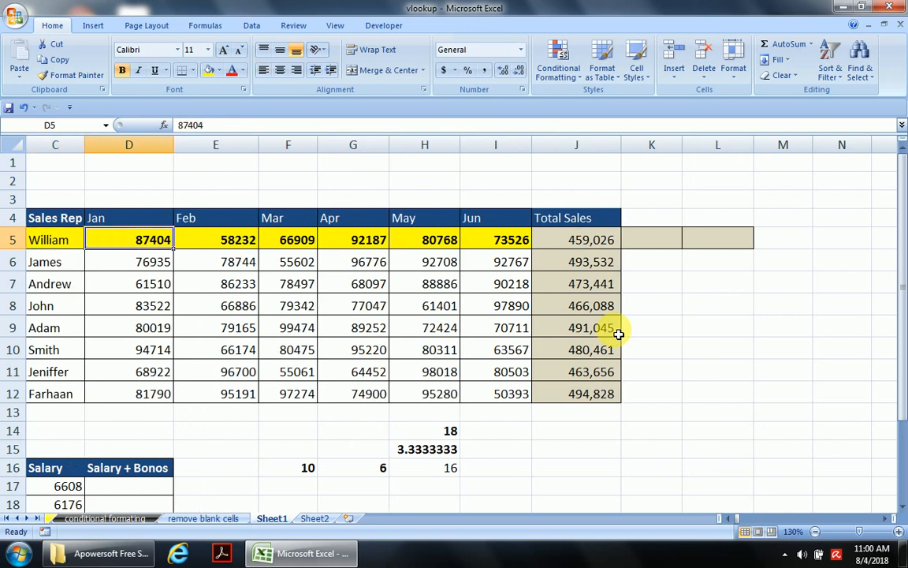
pyautogui.press('Right')
pyautogui.press('Right')
pyautogui.press('Right')
pyautogui.press('Right')
pyautogui.press('Right')
pyautogui.press('Right')
pyautogui.press('Right')
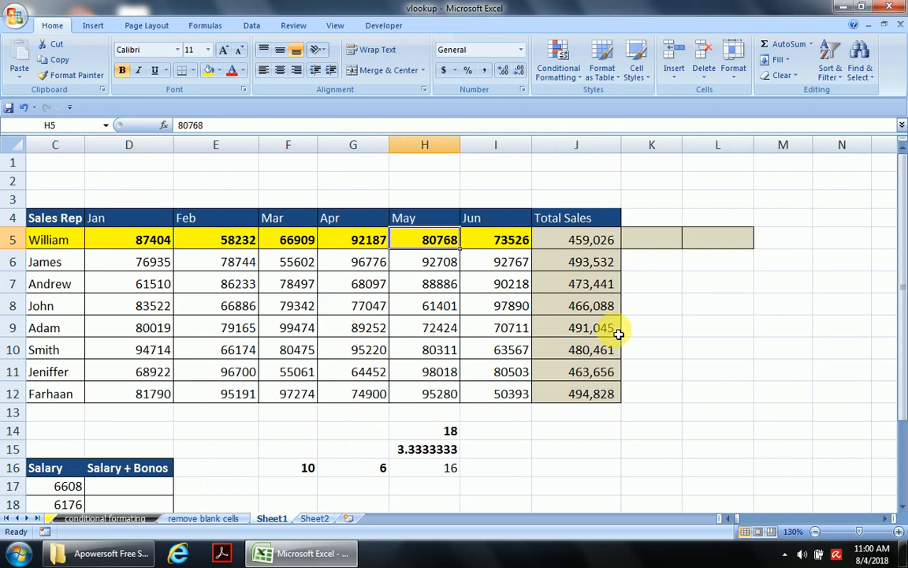
pyautogui.press('Left')
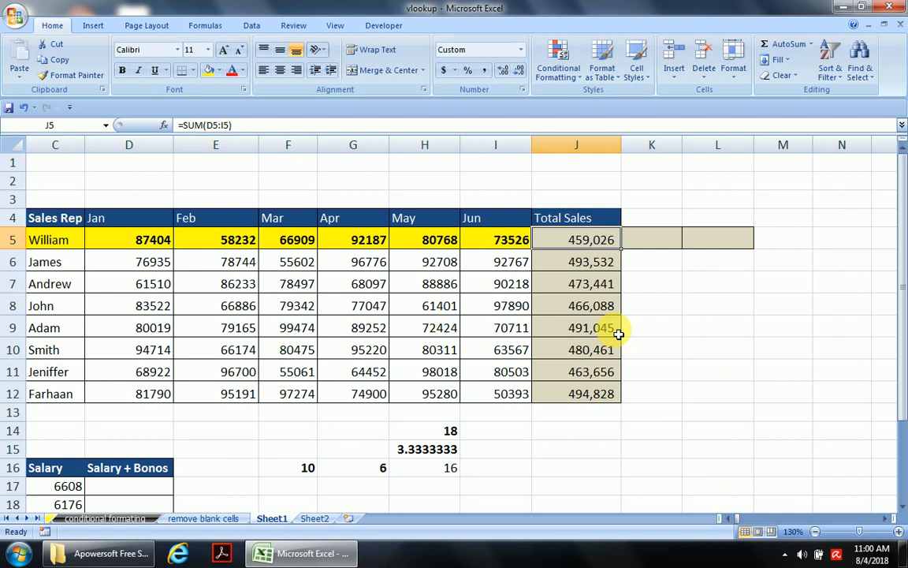
# Clear the contents of the Total Sales cells J5:J12
pyautogui.press('Right')
pyautogui.press('Left')
pyautogui.hotkey('shift', 'Down')
pyautogui.hotkey('shift', 'Down')
pyautogui.hotkey('shift', 'Down')
pyautogui.hotkey('shift', 'Down')
pyautogui.hotkey('shift', 'Down')
pyautogui.hotkey('shift', 'Down')
pyautogui.hotkey('shift', 'Down')
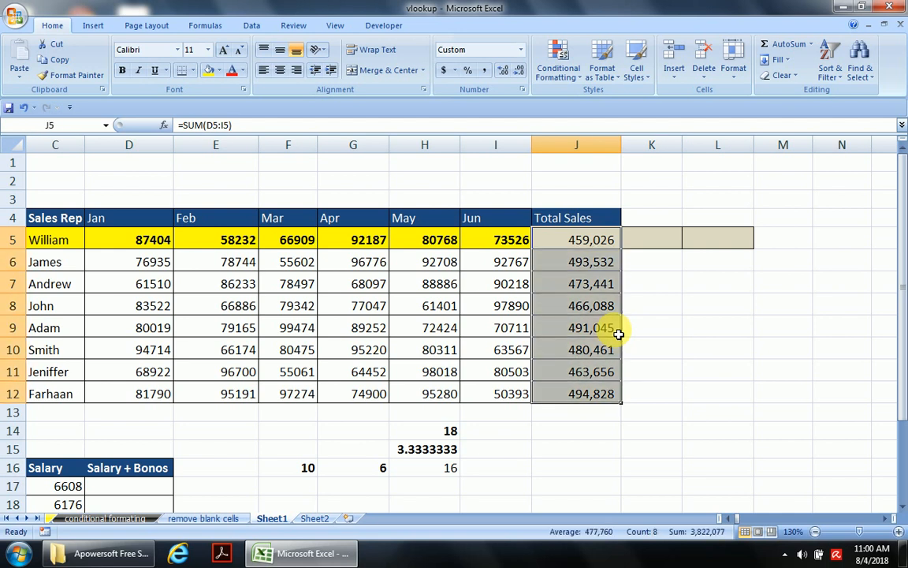
pyautogui.rightClick(576, 239)
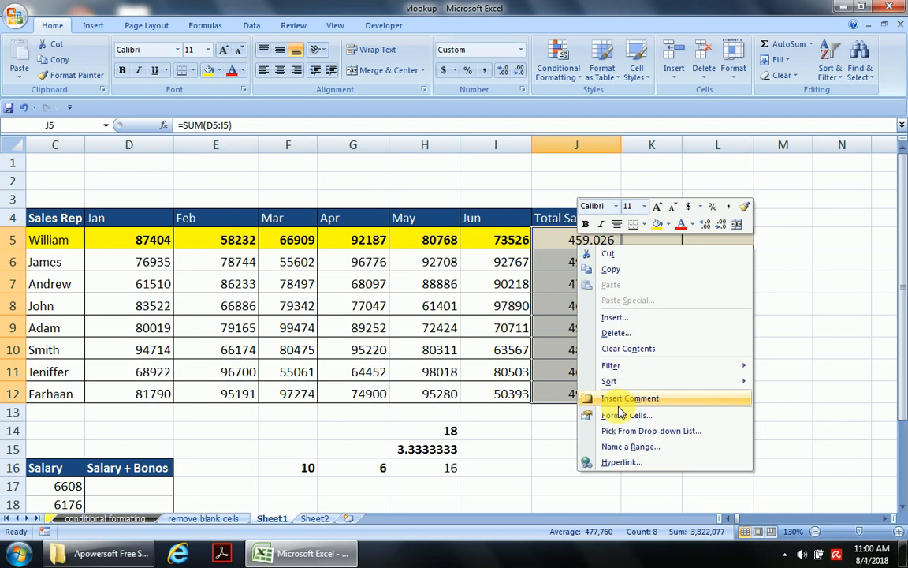
pyautogui.click(618, 354)
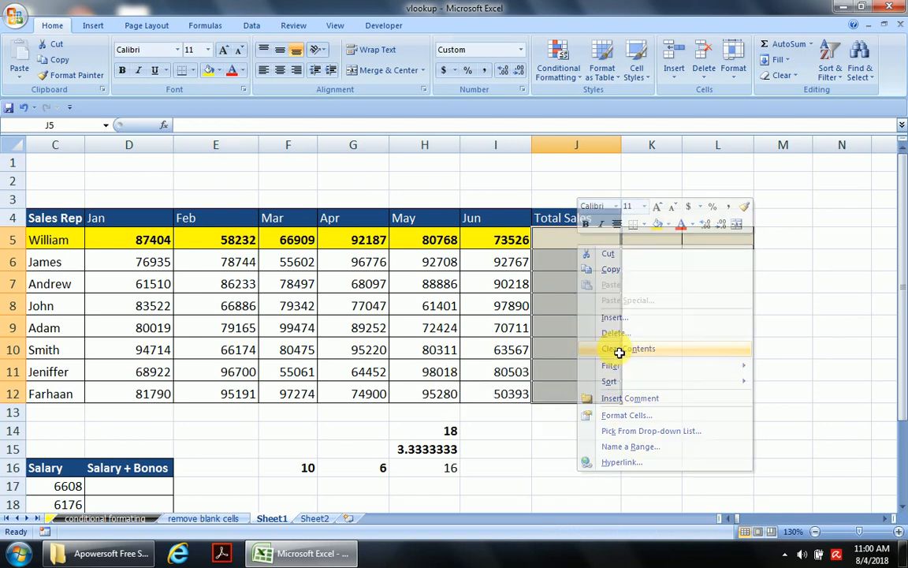
# Enter the formula =SUM(D5:I5) in J5 to total the first sales rep's monthly sales
pyautogui.click(575, 241)
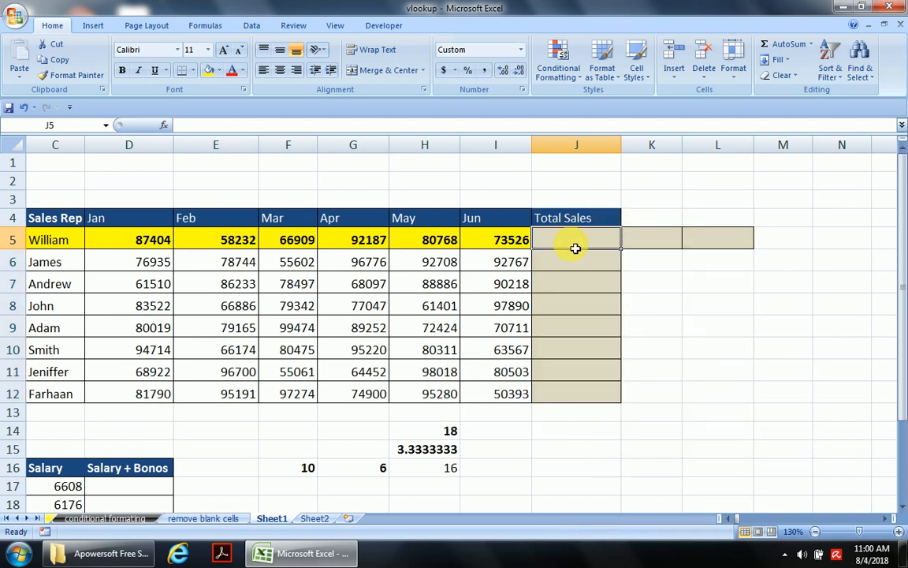
pyautogui.click(604, 145)
pyautogui.click(579, 239)
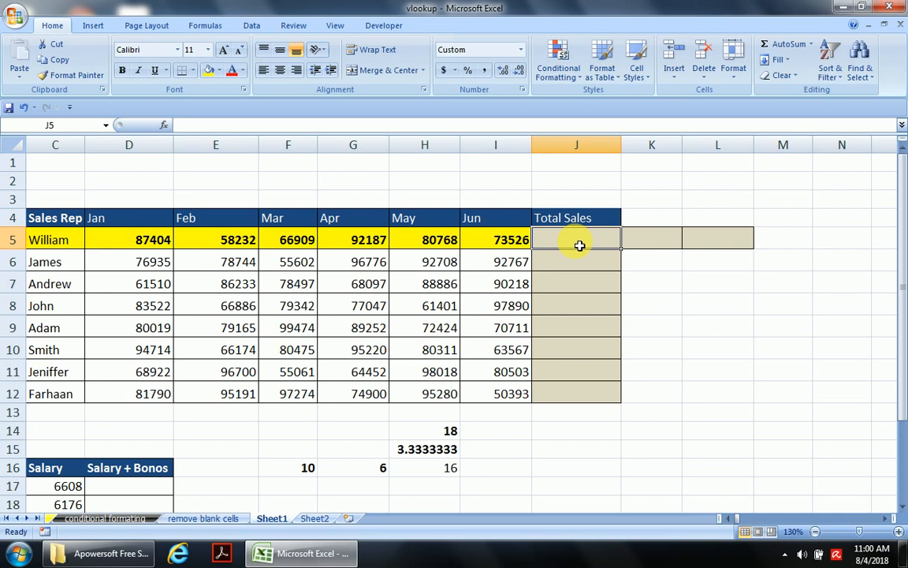
pyautogui.write('=')
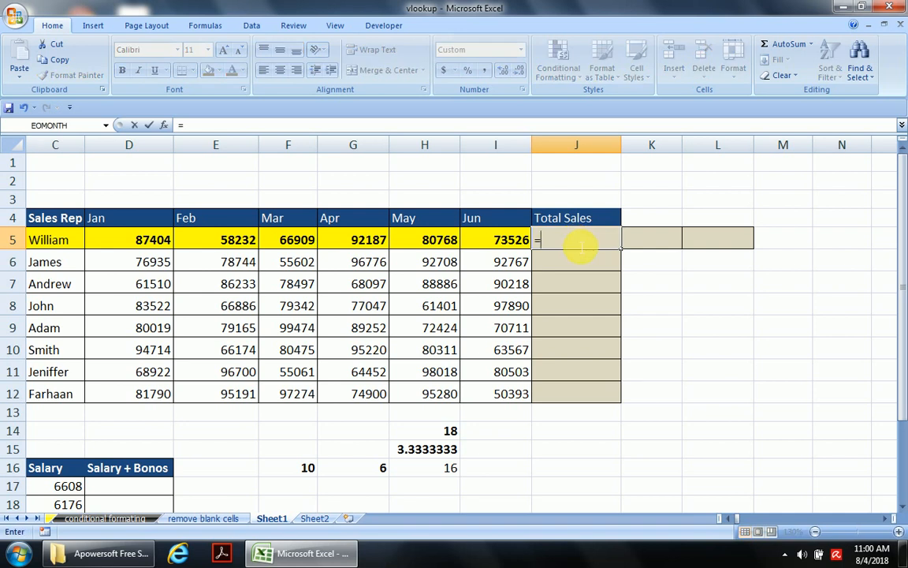
pyautogui.write('SUM(')
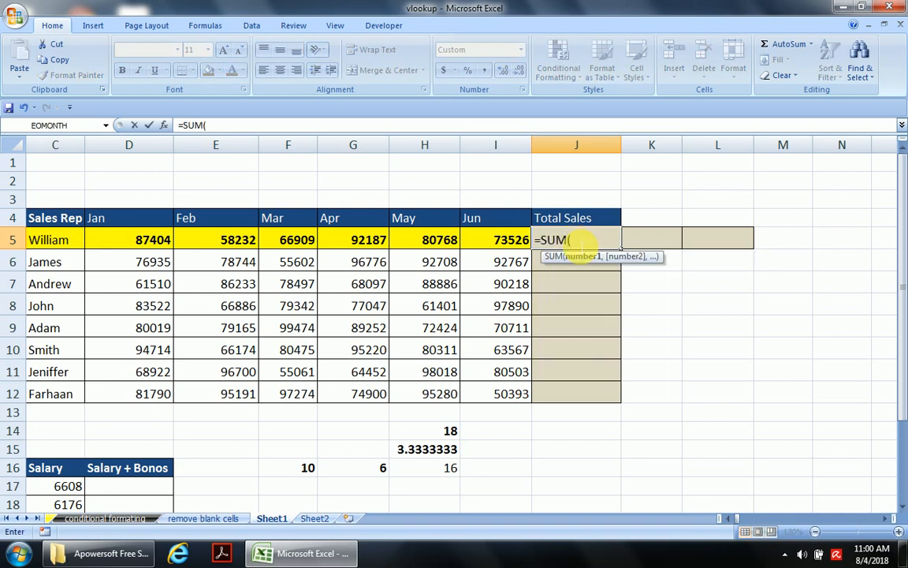
pyautogui.press('Left')
pyautogui.press('Left')
pyautogui.press('Left')
pyautogui.press('Left')
pyautogui.press('Left')
pyautogui.press('Left')
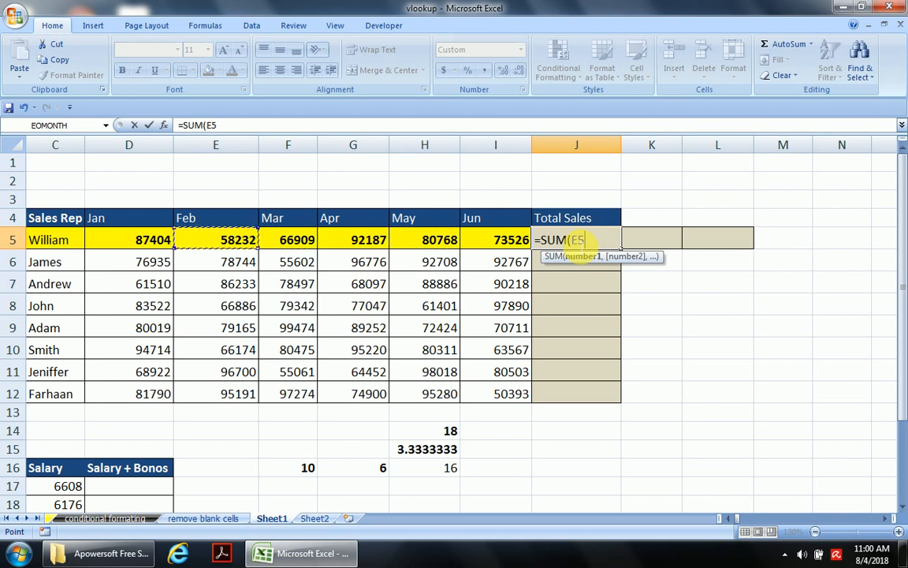
pyautogui.hotkey('shift', 'Right')
pyautogui.hotkey('shift', 'Right')
pyautogui.hotkey('shift', 'Right')
pyautogui.hotkey('shift', 'Right')
pyautogui.hotkey('shift', 'Right')
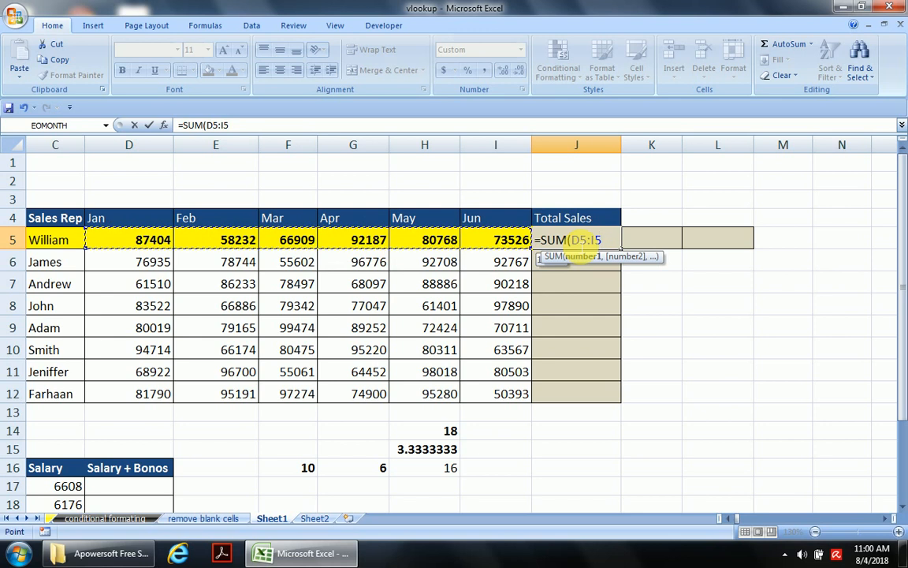
pyautogui.write(')')
pyautogui.press('Return')
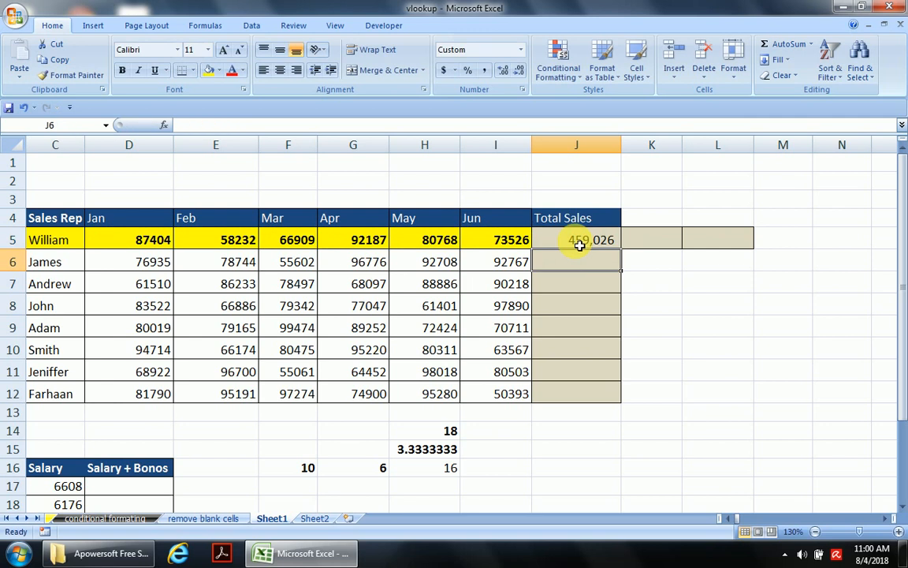
pyautogui.click(578, 245)
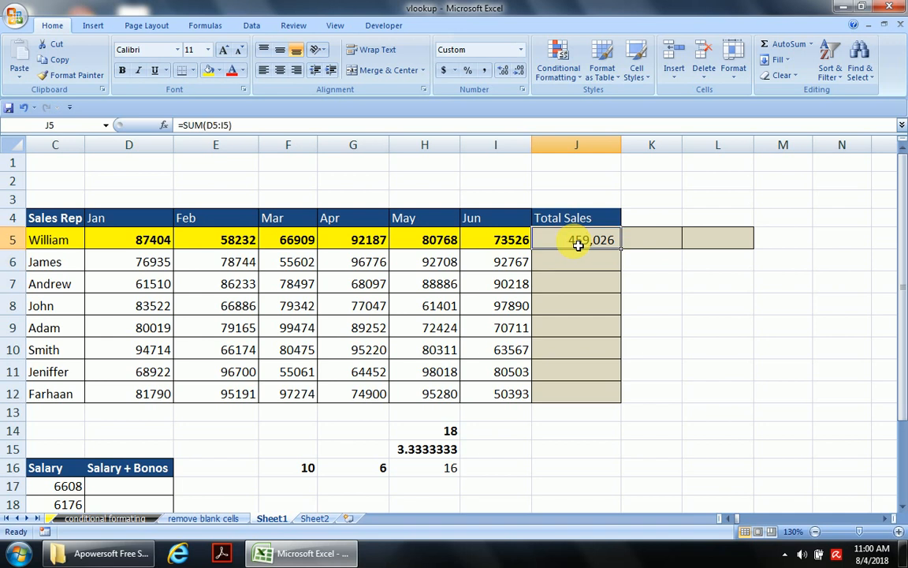
pyautogui.hotkey('ctrl', 'c')
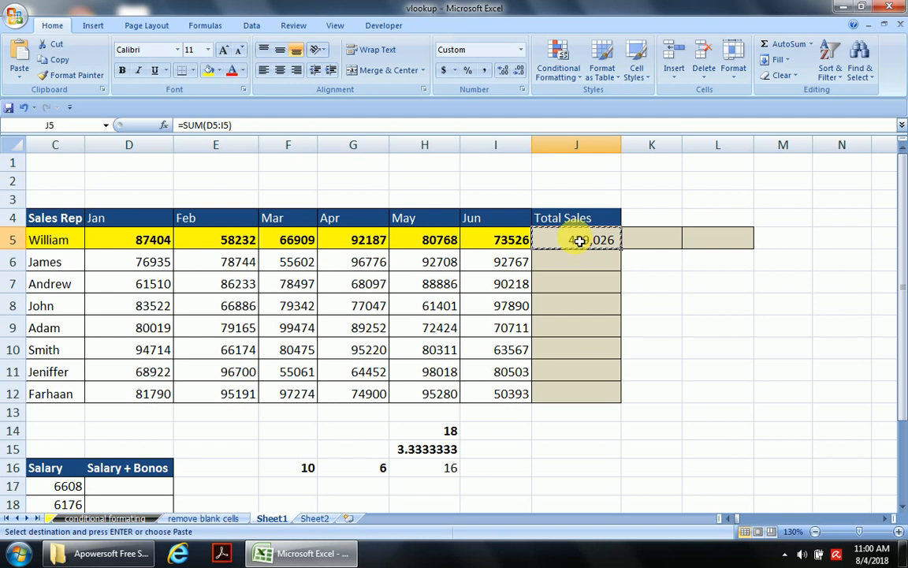
pyautogui.click(652, 392)
pyautogui.press('Right')
pyautogui.press('Right')
pyautogui.press('Right')
pyautogui.press('Right')
pyautogui.press('Right')
pyautogui.press('Right')
pyautogui.press('Right')
pyautogui.press('Right')
pyautogui.press('Right')
pyautogui.press('Right')
pyautogui.press('Right')
pyautogui.press('Right')
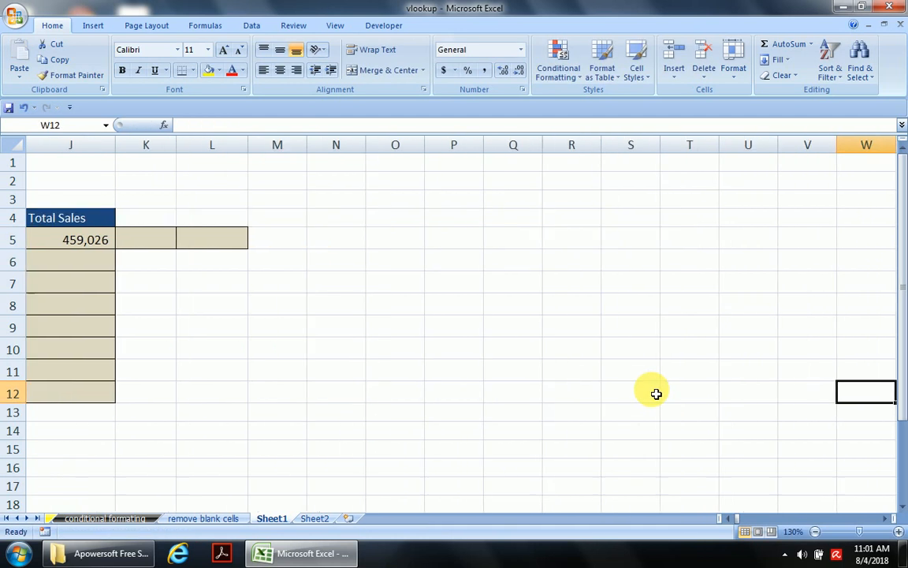
pyautogui.press('Up')
pyautogui.press('Left')
pyautogui.press('Left')
pyautogui.press('Left')
pyautogui.press('Up')
pyautogui.press('Up')
pyautogui.press('Up')
pyautogui.press('Up')
pyautogui.press('Left')
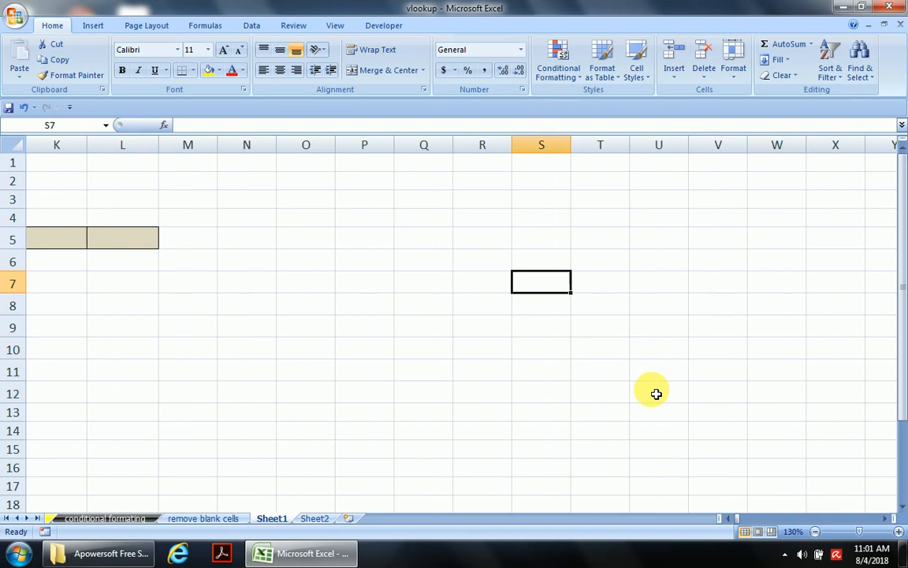
pyautogui.press('Left')
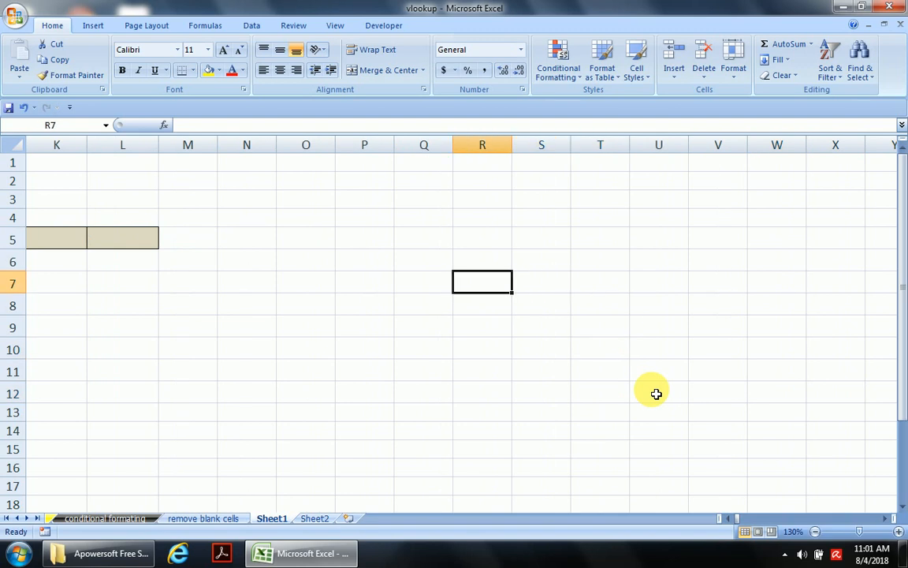
pyautogui.press('alt')
pyautogui.press('Escape')
pyautogui.press('Right')
pyautogui.press('Left')
# Copy the total formula from J5 into the distant cell W8 and inspect the range referenced by the pasted formula
pyautogui.hotkey('ctrl', 'Left')
pyautogui.hotkey('ctrl', 'Left')
pyautogui.press('Right')
pyautogui.press('Right')
pyautogui.press('Right')
pyautogui.press('Right')
pyautogui.press('Right')
pyautogui.press('Right')
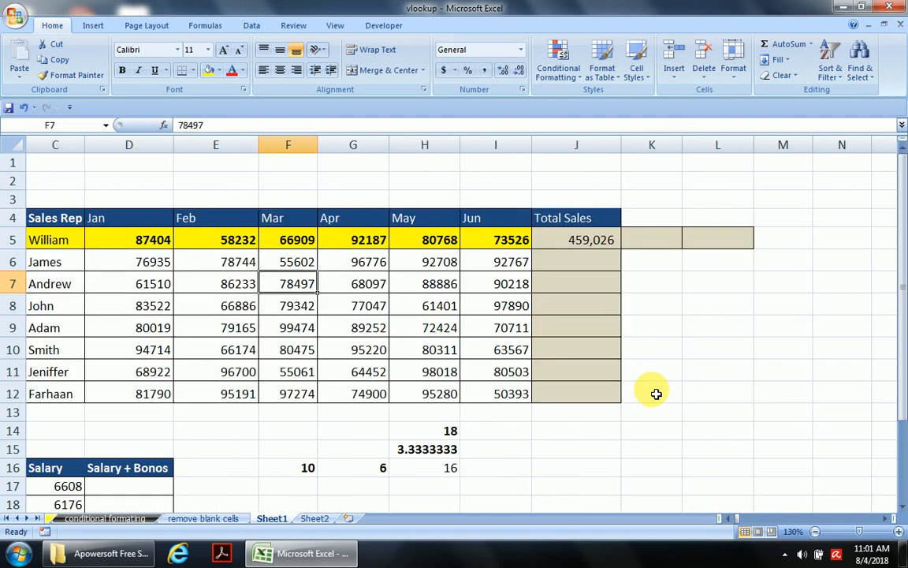
pyautogui.press('Up')
pyautogui.press('Up')
pyautogui.press('Right')
pyautogui.hotkey('ctrl', 'c')
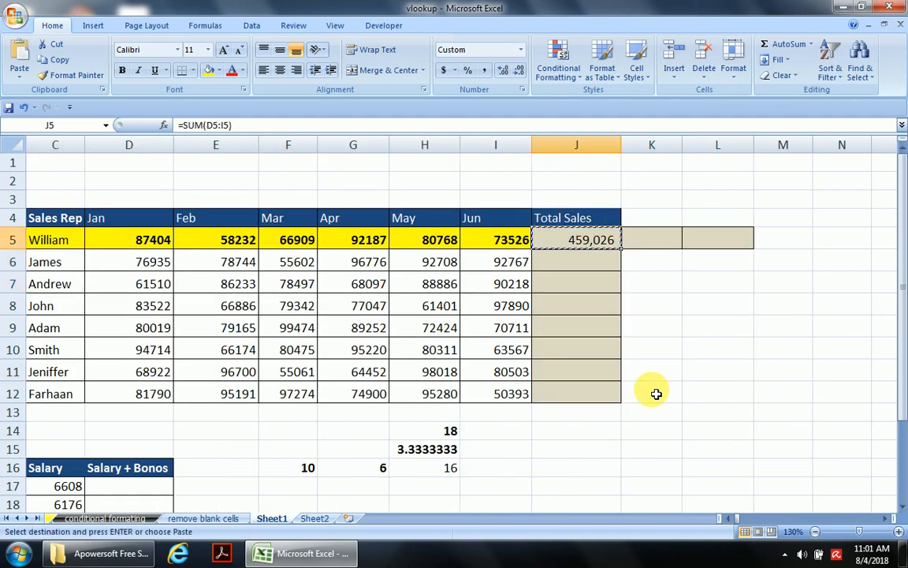
pyautogui.press('Down')
pyautogui.press('Right')
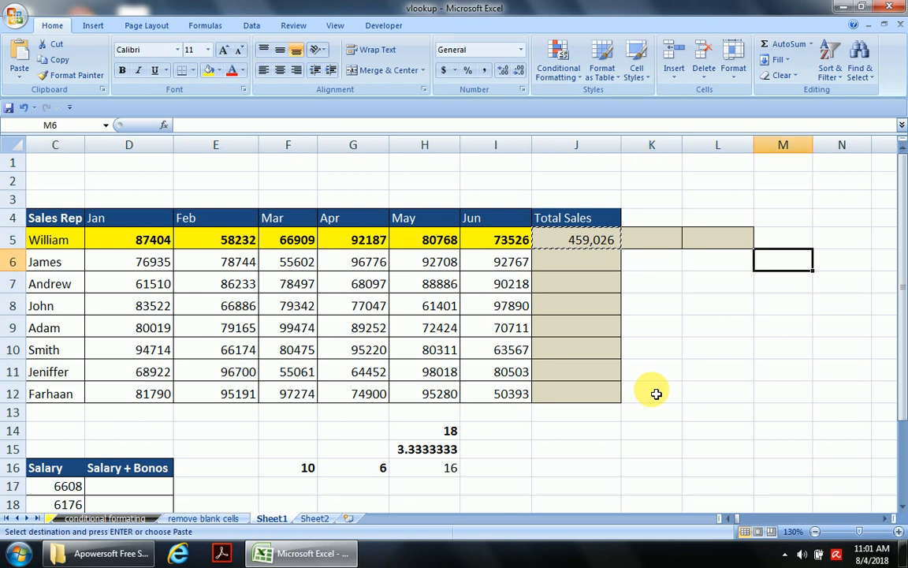
pyautogui.press('Right')
pyautogui.press('Right')
pyautogui.press('Right')
pyautogui.press('Right')
pyautogui.press('Right')
pyautogui.press('Right')
pyautogui.press('Right')
pyautogui.press('Right')
pyautogui.press('Right')
pyautogui.press('Right')
pyautogui.press('Right')
pyautogui.press('Right')
pyautogui.press('Right')
pyautogui.press('Left')
pyautogui.press('Down')
pyautogui.press('Down')
pyautogui.hotkey('ctrl', 'v')
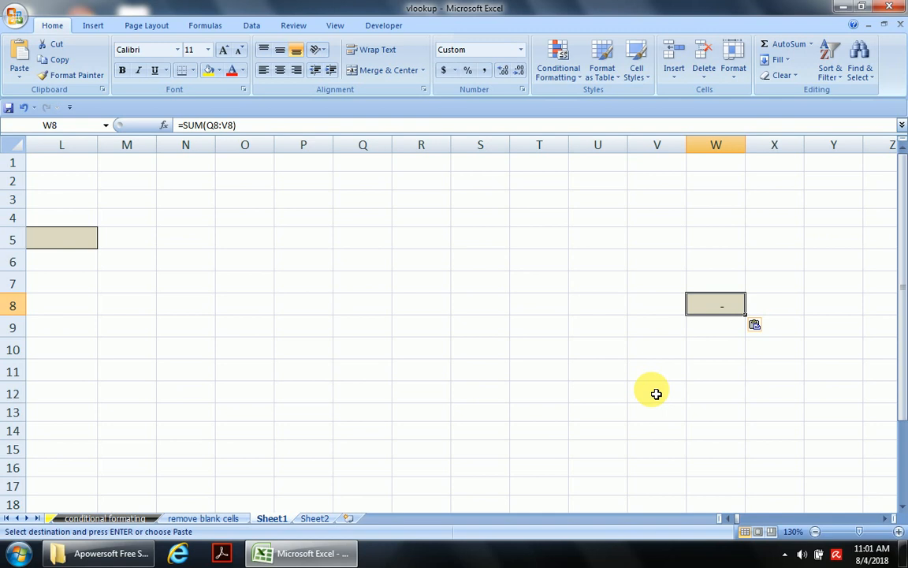
pyautogui.press('F2')
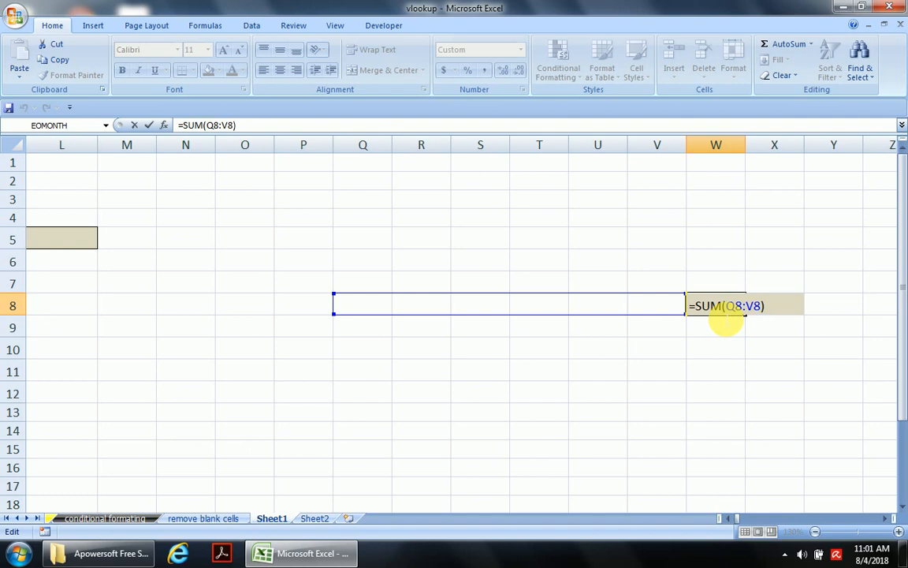
# Enter 56 in cell R8, inside the range that the copied formula in W8 sums
pyautogui.press('Escape')
pyautogui.doubleClick(724, 305)
pyautogui.press('Return')
pyautogui.press('Left')
pyautogui.write('56')
pyautogui.press('Return')
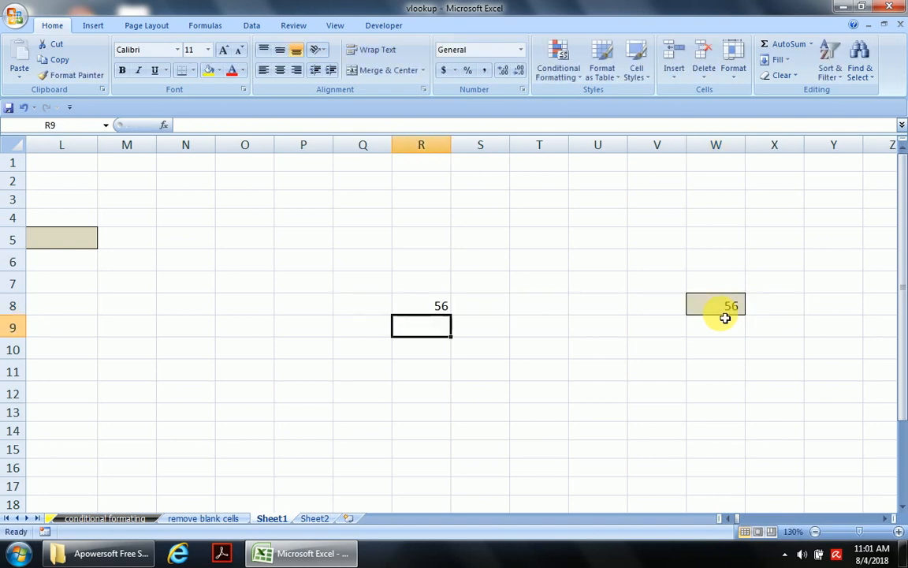
# Inspect the range that the copied SUM formula in W8 references
pyautogui.click(728, 308)
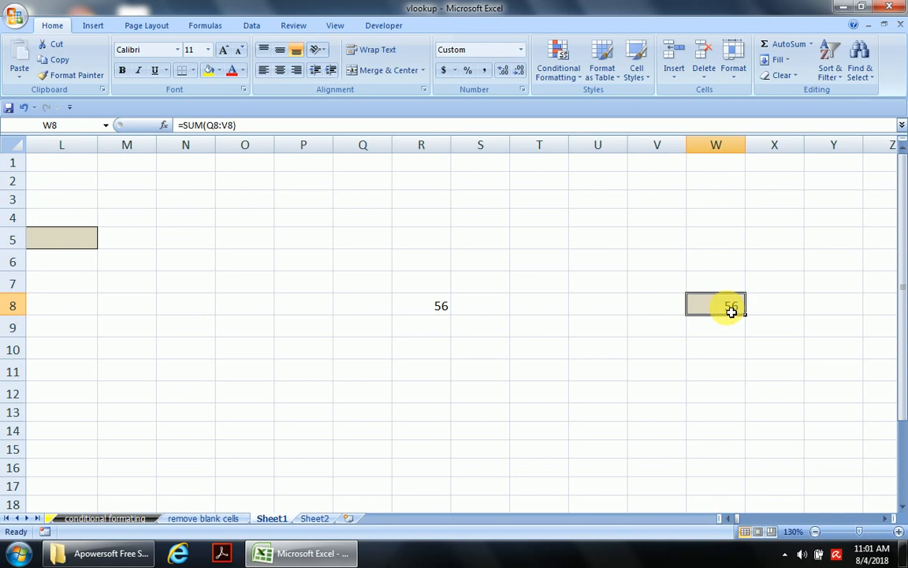
pyautogui.doubleClick(732, 312)
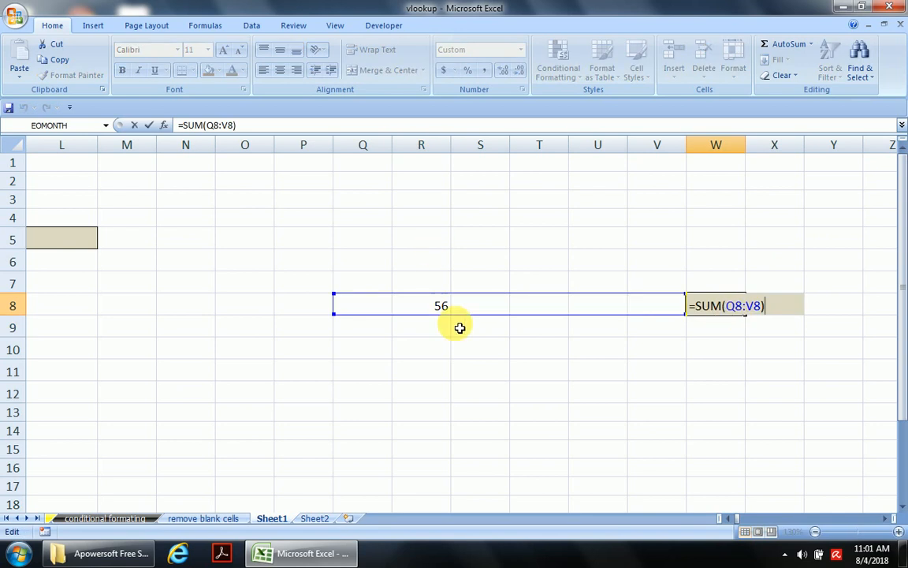
pyautogui.press('Escape')
pyautogui.press('Right')
pyautogui.press('Left')
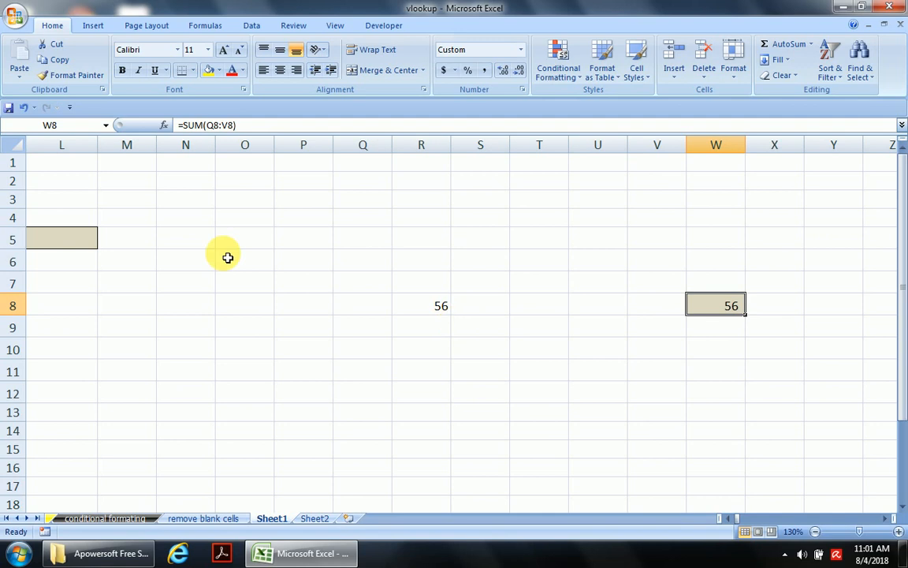
# Enter the formula =SUM(O2:O6) in O8 to total the cells above it in the same column
pyautogui.click(235, 318)
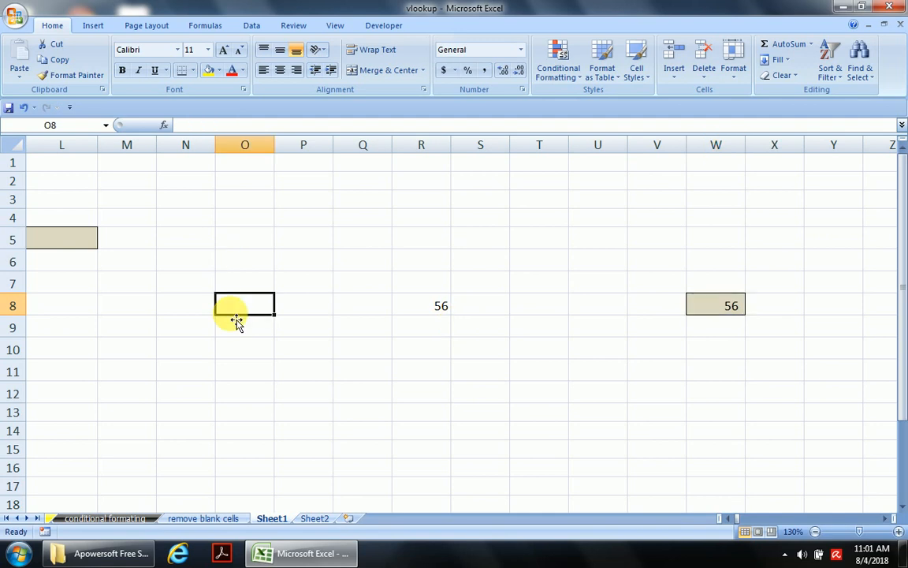
pyautogui.write('=sum')
pyautogui.press('Tab')
pyautogui.press('Up')
pyautogui.press('Up')
pyautogui.press('Up')
pyautogui.press('Up')
pyautogui.press('Up')
pyautogui.press('Up')
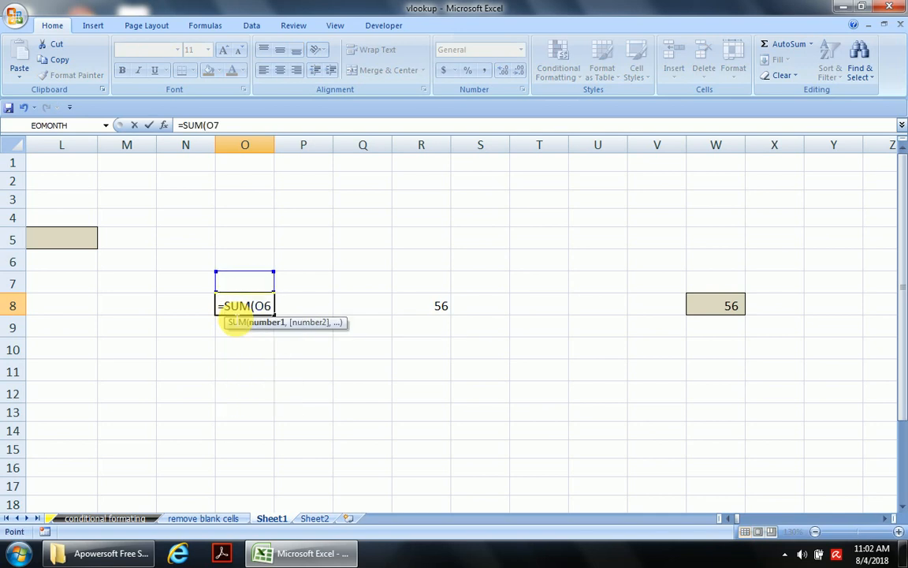
pyautogui.hotkey('shift', 'Down')
pyautogui.hotkey('shift', 'Down')
pyautogui.hotkey('shift', 'Down')
pyautogui.hotkey('shift', 'Down')
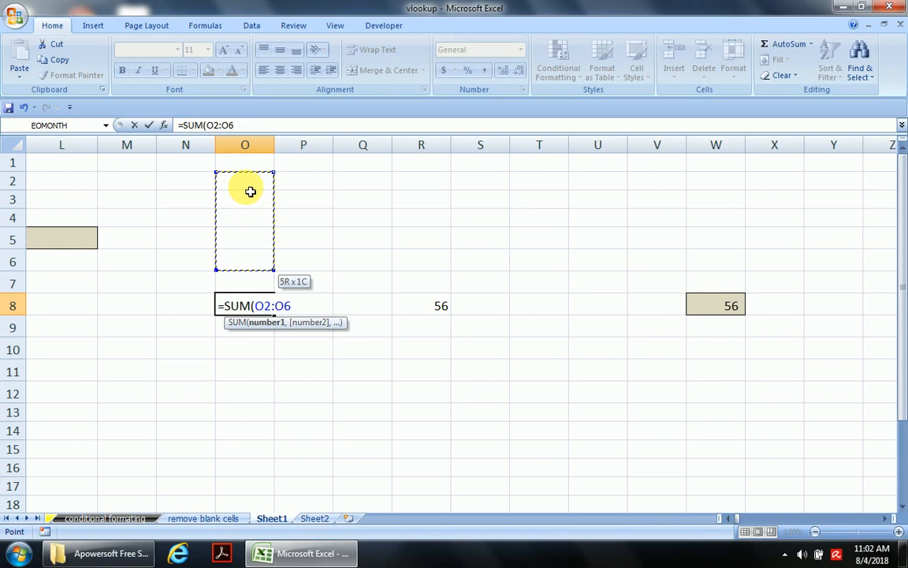
pyautogui.press('Return')
# Examine which cells above O8 its SUM formula references
pyautogui.press('Up')
pyautogui.press('Up')
pyautogui.press('Up')
pyautogui.press('Up')
pyautogui.press('Down')
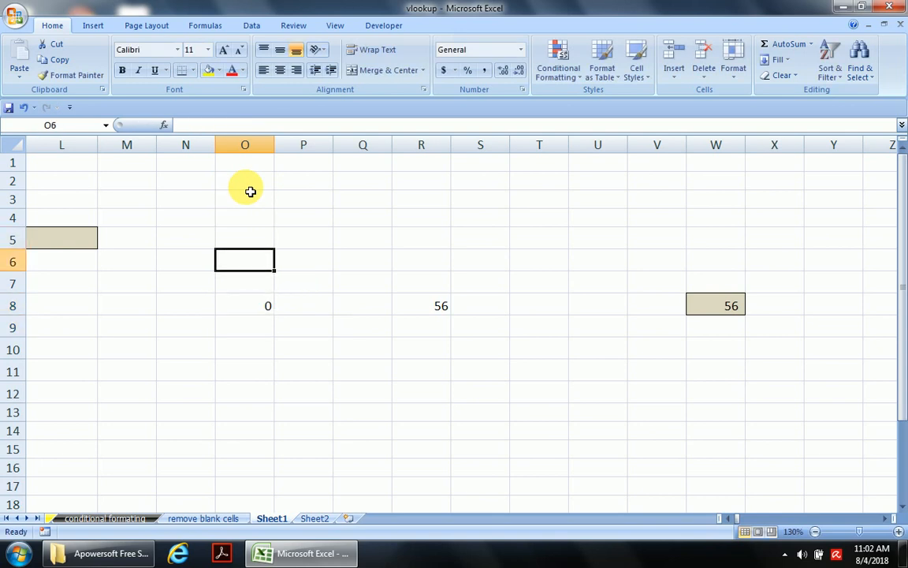
pyautogui.press('Down')
pyautogui.press('Down')
pyautogui.press('F2')
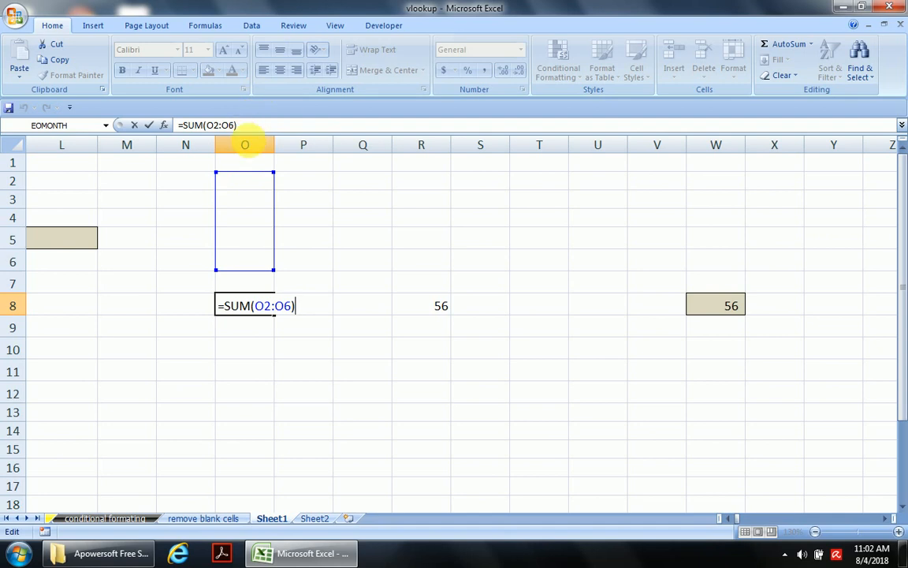
pyautogui.hotkey('ctrl', 'Return')
pyautogui.press('Left')
pyautogui.press('Right')
# Copy the SUM formula from O8 into T13 and inspect the range referenced by the pasted formula
pyautogui.hotkey('ctrl', 'c')
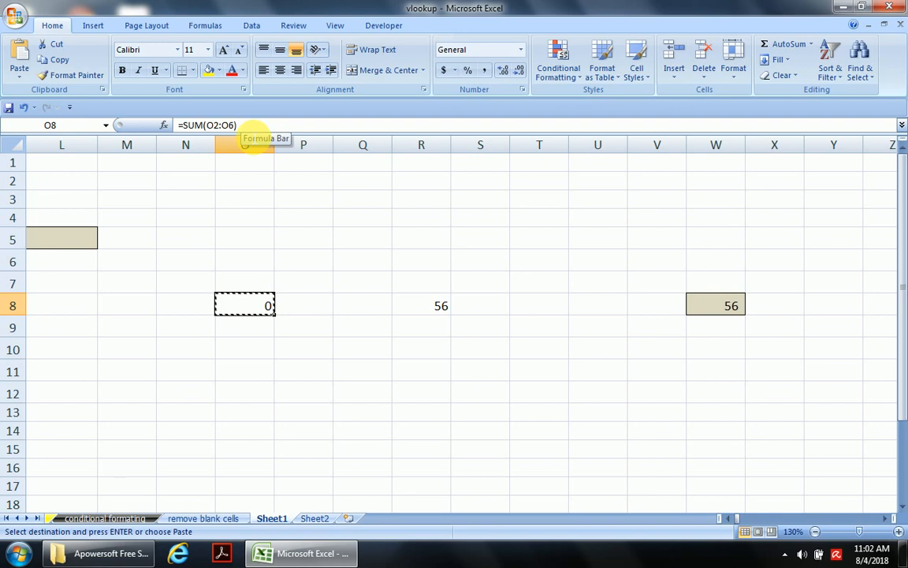
pyautogui.click(525, 409)
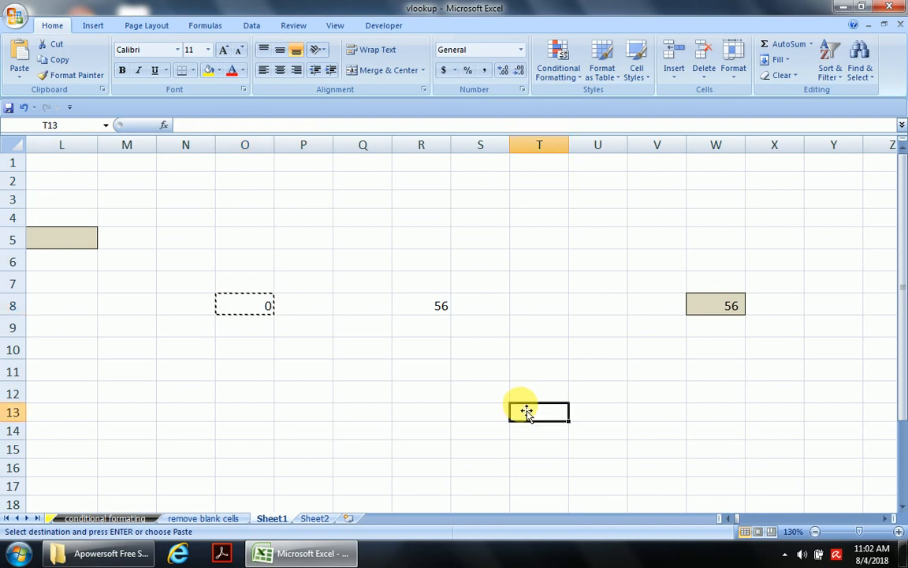
pyautogui.hotkey('ctrl', 'v')
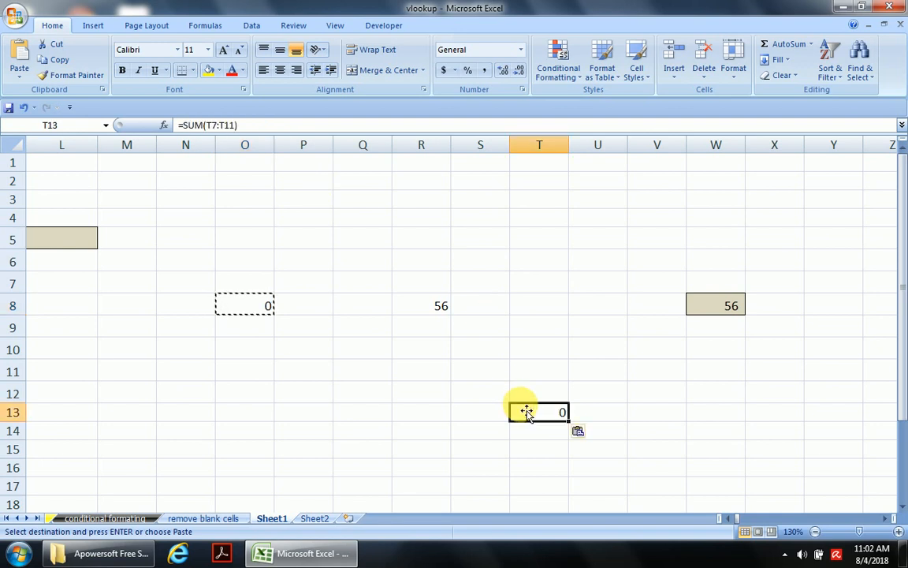
pyautogui.press('F2')
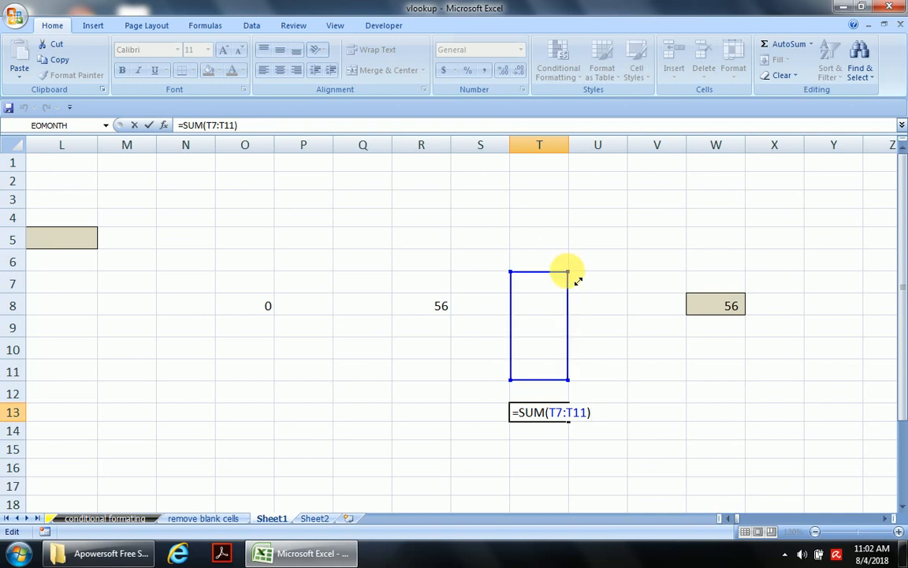
pyautogui.hotkey('ctrl', 'Return')
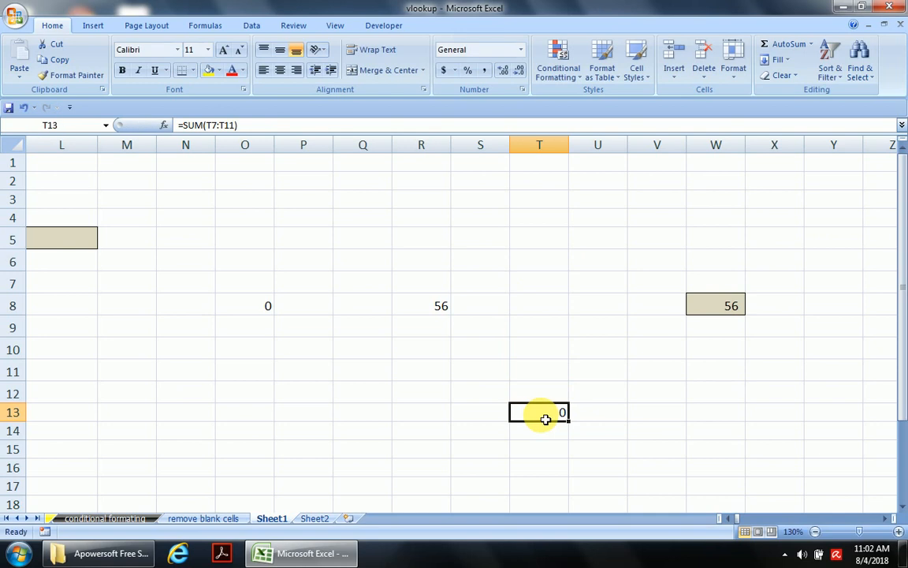
pyautogui.doubleClick(539, 412)
pyautogui.press('Escape')
pyautogui.hotkey('ctrl', 'c')
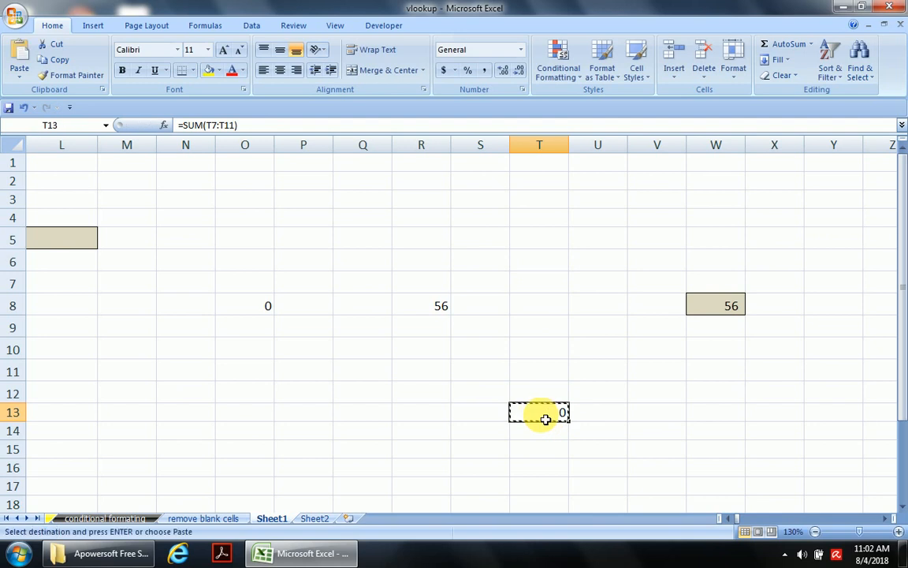
pyautogui.press('Escape')
pyautogui.hotkey('ctrl', 'c')
pyautogui.press('Left')
pyautogui.press('Down')
pyautogui.press('Down')
pyautogui.press('Down')
pyautogui.press('Down')
pyautogui.press('Down')
pyautogui.press('Escape')
pyautogui.press('Up')
pyautogui.press('Up')
pyautogui.press('Up')
pyautogui.press('Up')
pyautogui.press('Up')
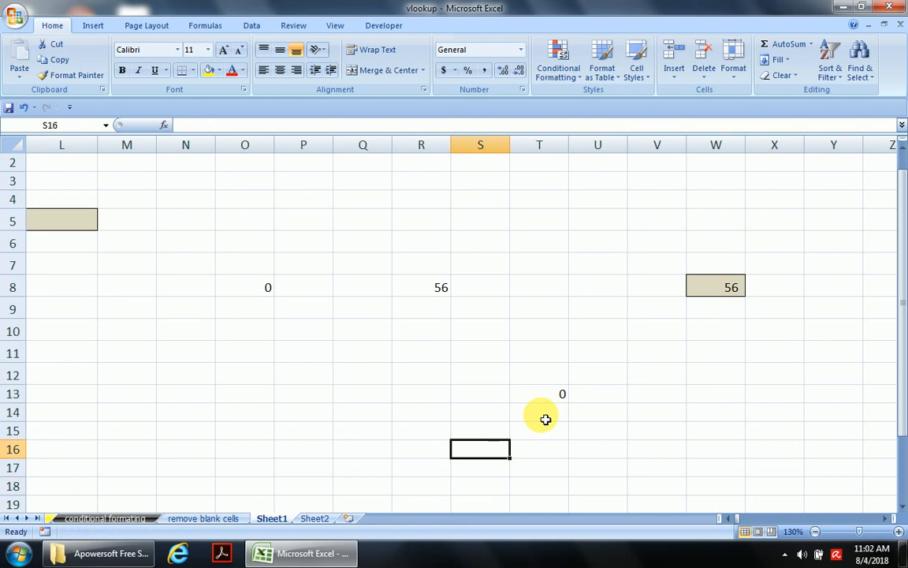
# Inspect the row numbers of the range summed by the formula in T13
pyautogui.press('Right')
pyautogui.press('F2')
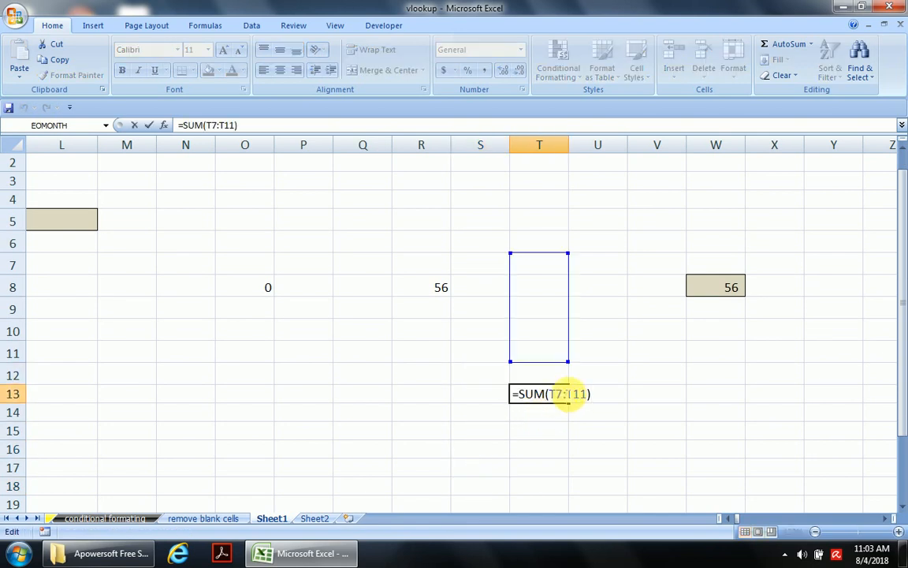
pyautogui.click(559, 394)
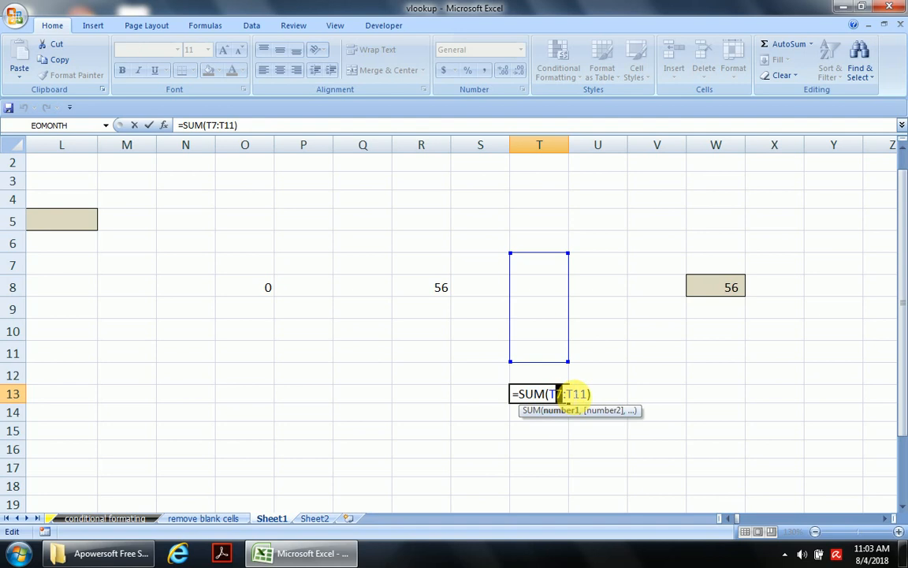
pyautogui.press('Escape')
# Copy the formula from T13 two rows down into T15 and inspect its shifted range
pyautogui.hotkey('ctrl', 'c')
pyautogui.press('Down')
pyautogui.press('Down')
pyautogui.press('Down')
pyautogui.press('Down')
pyautogui.press('Up')
pyautogui.press('Up')
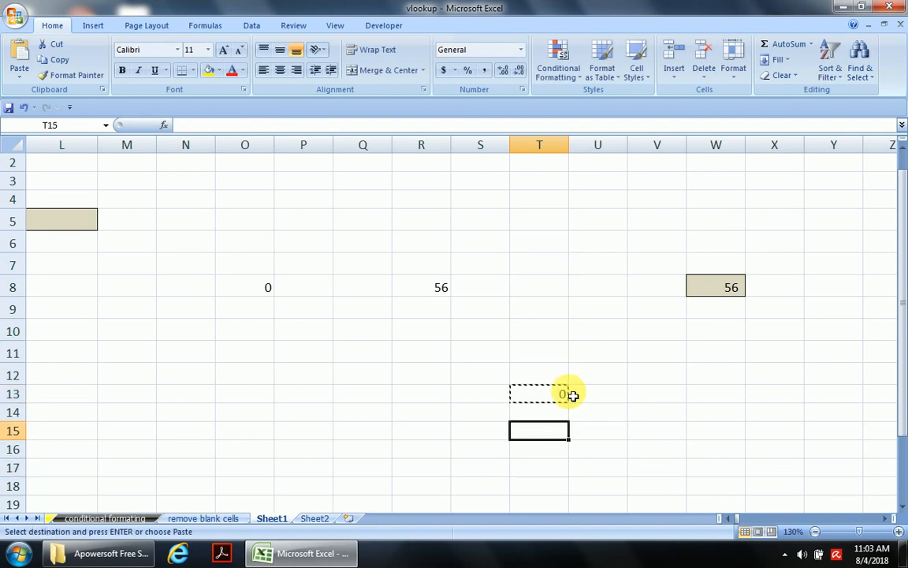
pyautogui.hotkey('ctrl', 'v')
pyautogui.press('F2')
pyautogui.press('Escape')
# Copy the formula from T13 into T14 and compare the ranges referenced in T14 and T15
pyautogui.press('Up')
pyautogui.press('Up')
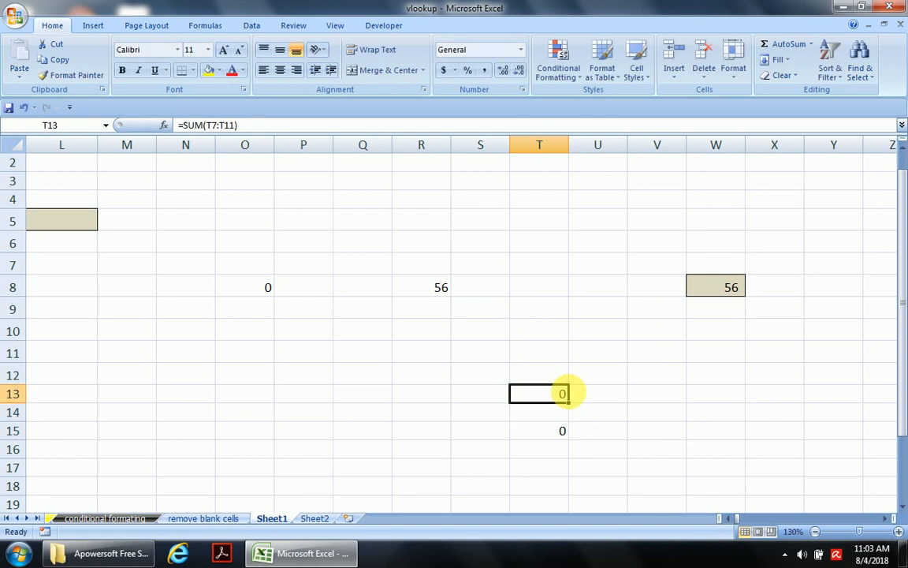
pyautogui.hotkey('ctrl', 'c')
pyautogui.press('Down')
pyautogui.hotkey('ctrl', 'v')
pyautogui.press('F3')
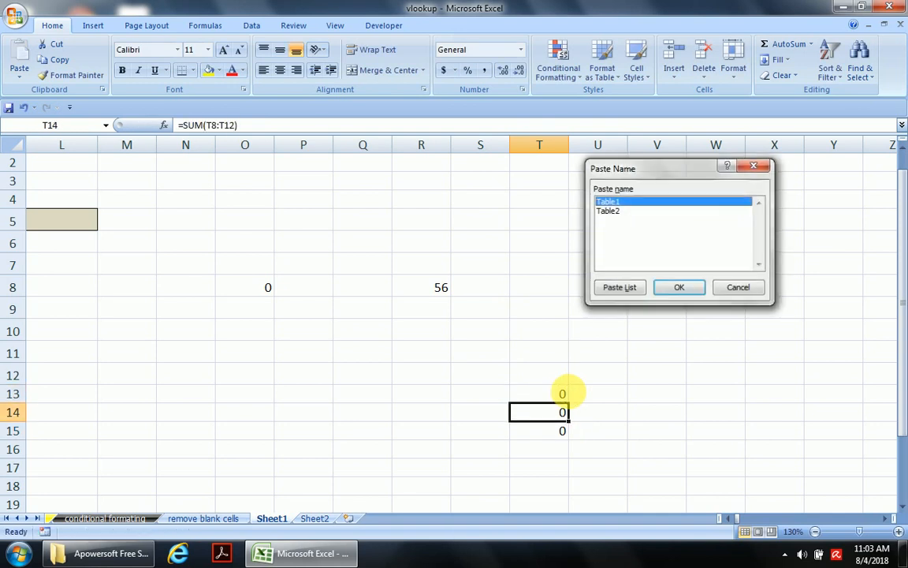
pyautogui.press('Escape')
pyautogui.press('F2')
pyautogui.press('Return')
pyautogui.press('F2')
pyautogui.hotkey('ctrl', 'Return')
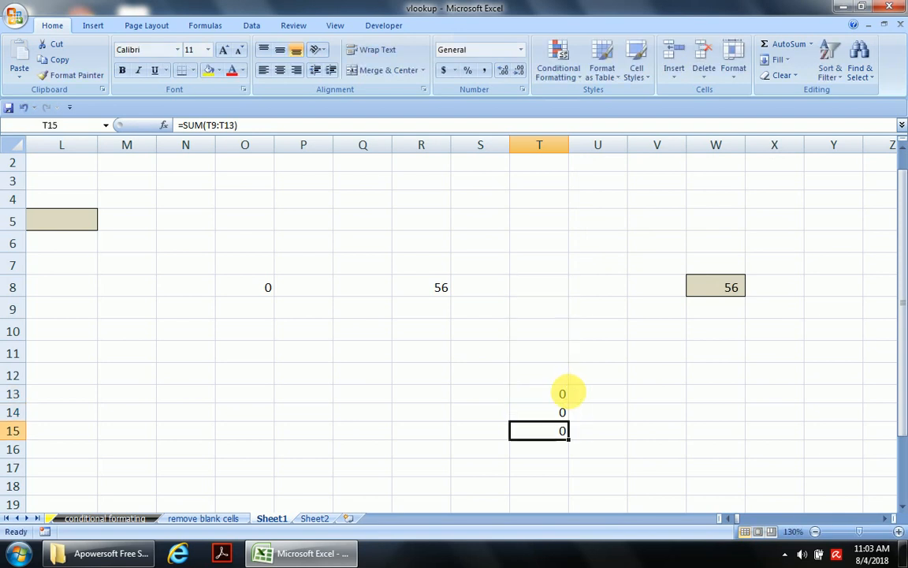
# Clear the contents of the practice cells N6:W16
pyautogui.moveTo(196, 251); pyautogui.dragTo(746, 456)
pyautogui.rightClick(669, 405)
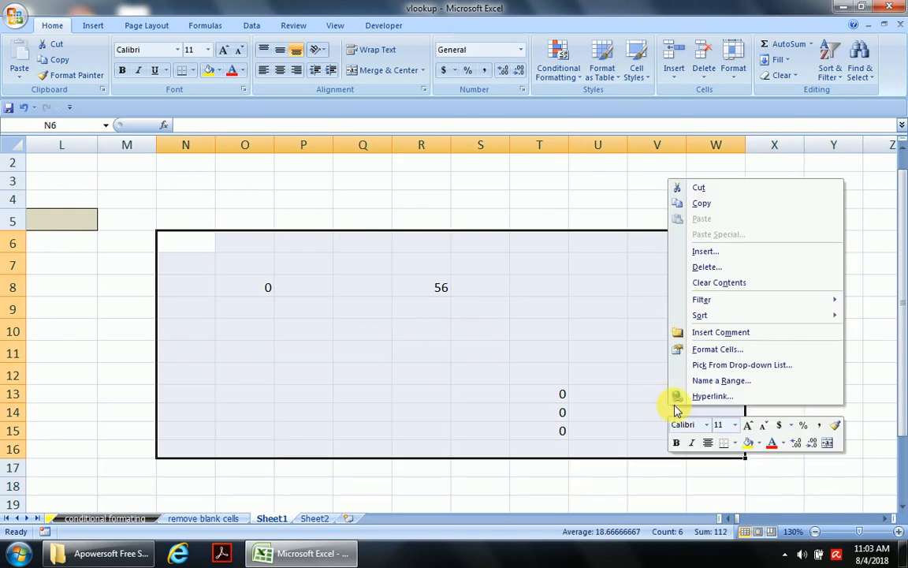
pyautogui.click(699, 284)
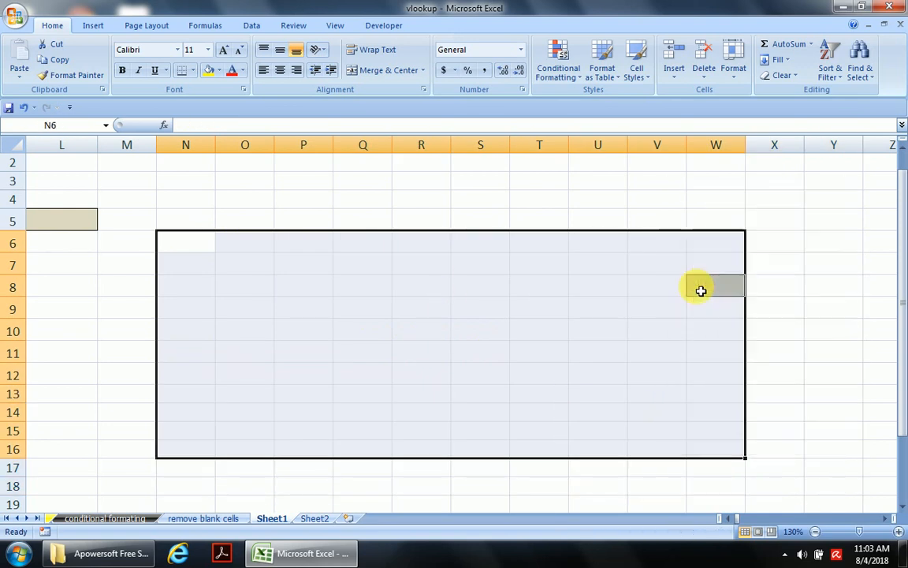
# Copy the total formula in J5 to the Total Sales cells of all sales reps, J5:J12
pyautogui.press('Left')
pyautogui.press('Left')
pyautogui.press('Left')
pyautogui.press('Left')
pyautogui.press('Left')
pyautogui.press('Left')
pyautogui.press('Left')
pyautogui.press('Left')
pyautogui.press('Left')
pyautogui.press('Left')
pyautogui.press('Left')
pyautogui.press('Left')
pyautogui.press('Right')
pyautogui.press('Right')
pyautogui.press('Right')
pyautogui.press('Right')
pyautogui.press('Right')
pyautogui.press('Right')
pyautogui.press('Right')
pyautogui.press('Right')
pyautogui.press('Up')
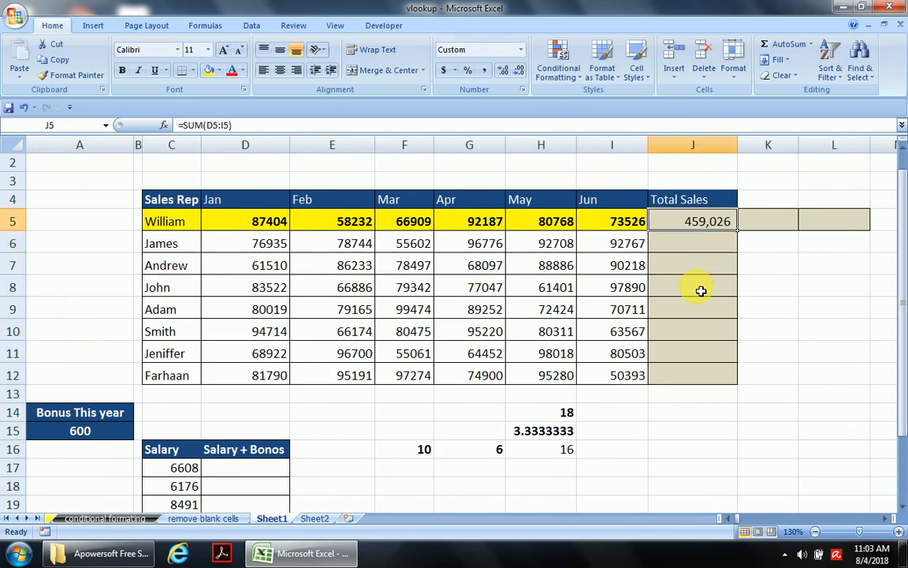
pyautogui.hotkey('ctrl', 'c')
pyautogui.hotkey('shift', 'Down')
pyautogui.hotkey('shift', 'Down')
pyautogui.hotkey('shift', 'Down')
pyautogui.hotkey('shift', 'Down')
pyautogui.hotkey('shift', 'Down')
pyautogui.hotkey('shift', 'Down')
pyautogui.hotkey('shift', 'Down')
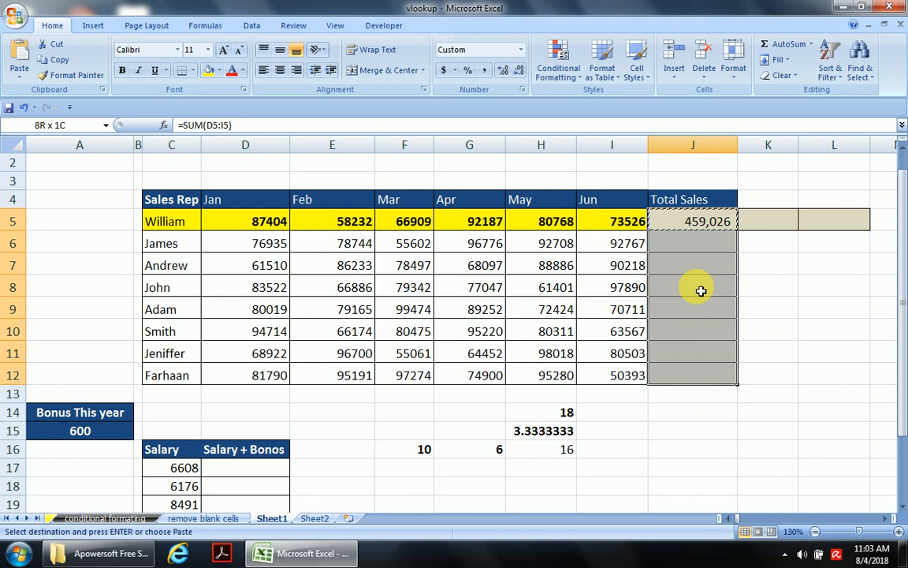
pyautogui.hotkey('ctrl', 'v')
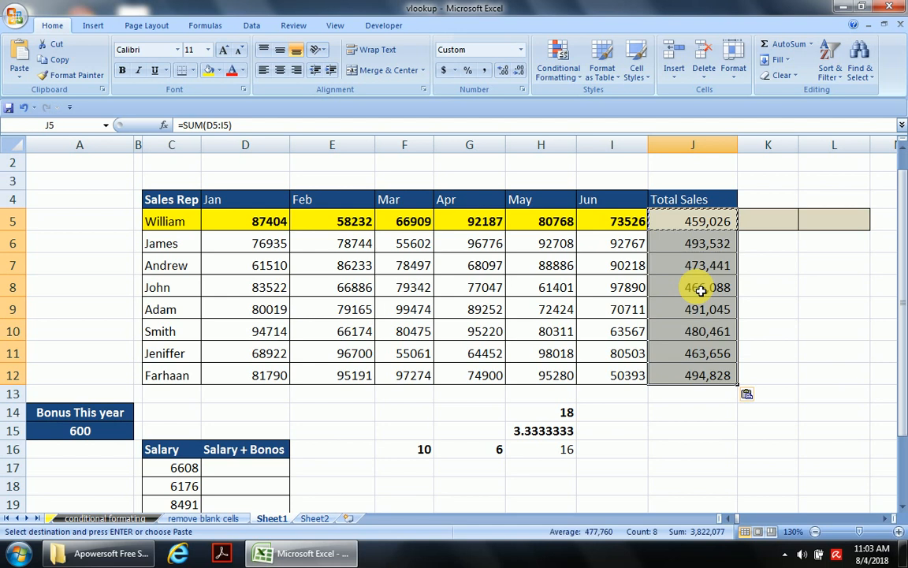
# Inspect the range referenced by the Total Sales formula in J12 for the last sales rep
pyautogui.press('Right')
pyautogui.press('Left')
pyautogui.press('Down')
pyautogui.press('Down')
pyautogui.press('Down')
pyautogui.press('Down')
pyautogui.press('Down')
pyautogui.press('Down')
pyautogui.press('Down')
pyautogui.press('F2')
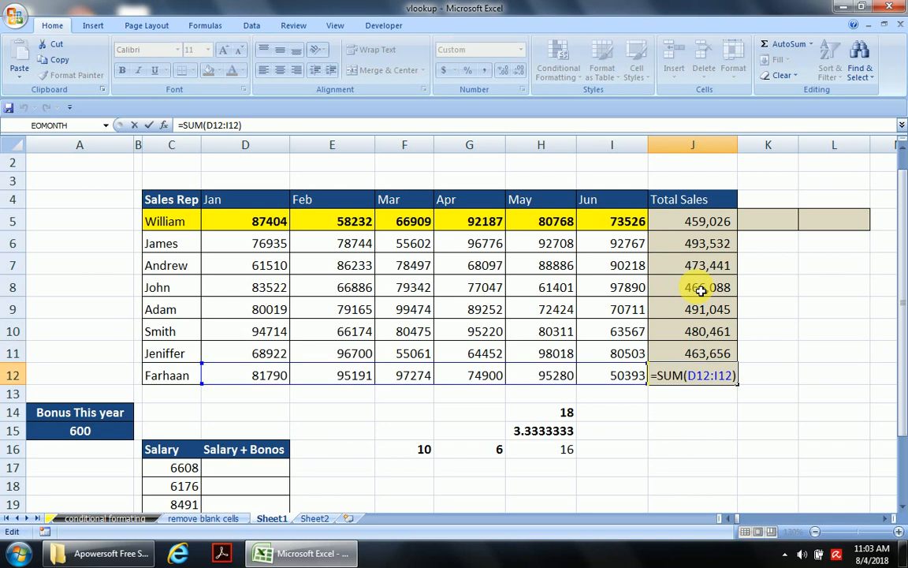
pyautogui.press('Escape')
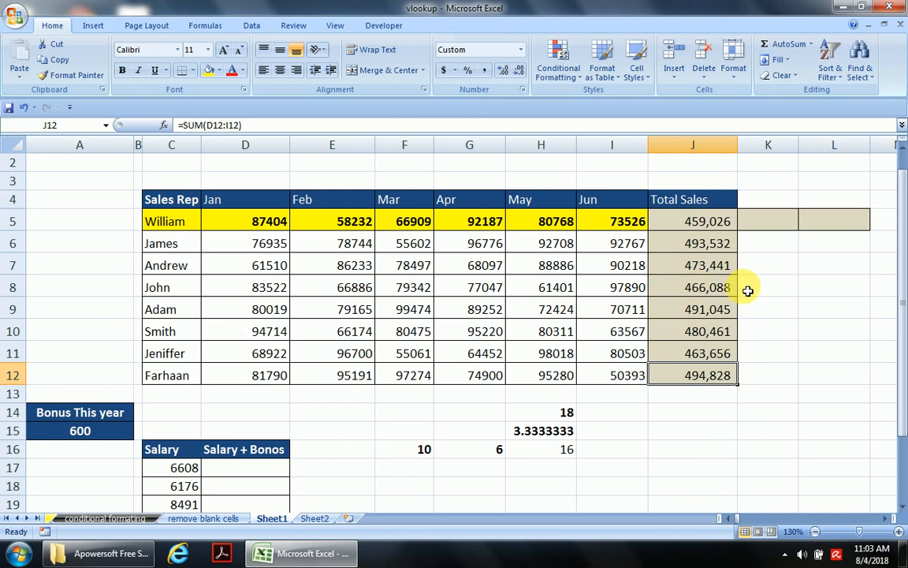
# Clear the contents of the scratch cells F13:I17 below the sales table
pyautogui.click(404, 394)
pyautogui.moveTo(404, 394); pyautogui.dragTo(589, 471)
pyautogui.rightClick(565, 418)
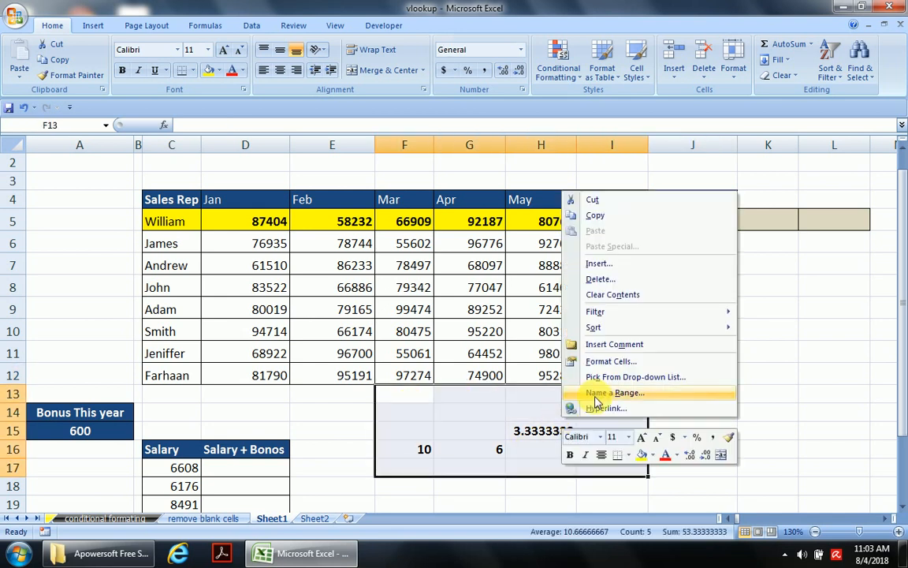
pyautogui.click(602, 296)
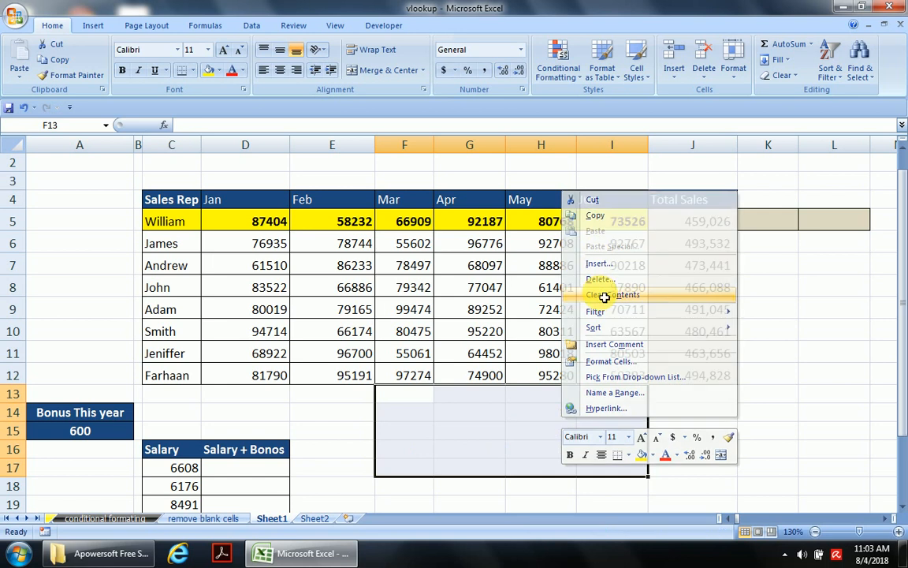
pyautogui.click(522, 418)
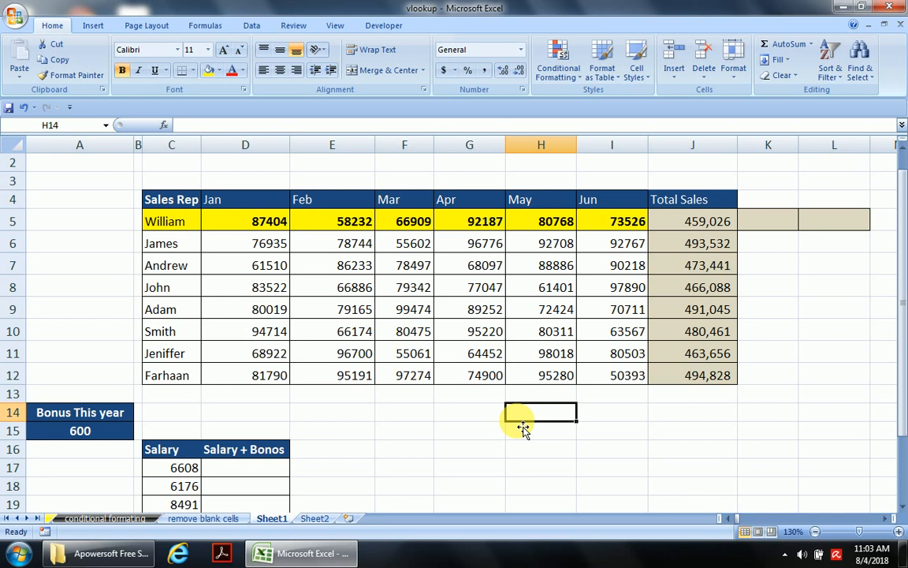
# Review the Bonus This year value in A15 and the Salary and Salary + Bonos columns in C16:D22
pyautogui.press('Left')
pyautogui.press('Left')
pyautogui.press('Left')
pyautogui.press('Left')
pyautogui.press('Left')
pyautogui.press('Left')
pyautogui.press('Left')
pyautogui.press('Down')
pyautogui.press('Down')
pyautogui.press('Down')
pyautogui.press('Down')
pyautogui.press('Down')
pyautogui.press('Down')
pyautogui.press('Down')
pyautogui.press('Down')
pyautogui.press('Down')
pyautogui.press('Down')
pyautogui.press('Up')
pyautogui.press('Up')
pyautogui.press('Up')
pyautogui.press('Up')
pyautogui.press('Up')
pyautogui.press('Up')
pyautogui.press('Up')
pyautogui.press('Up')
pyautogui.press('Up')
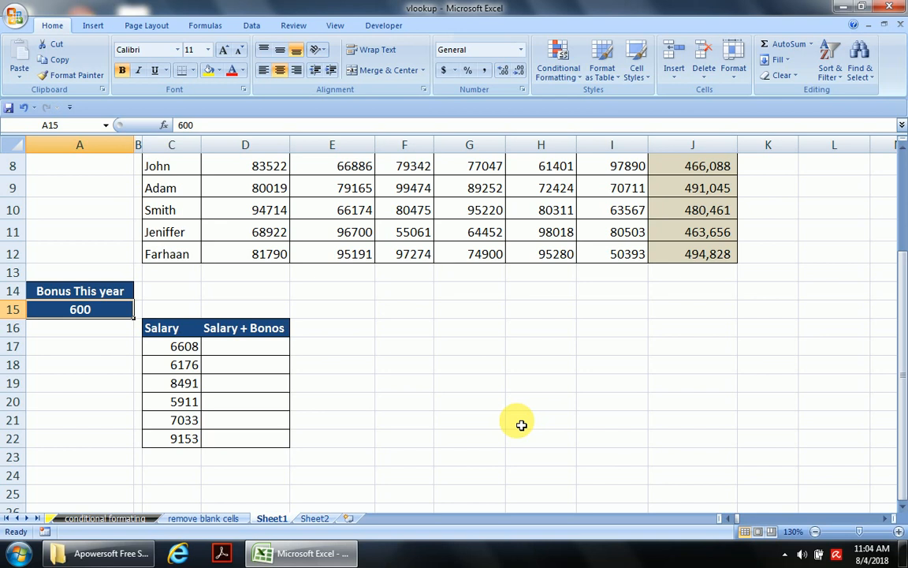
pyautogui.click(172, 344)
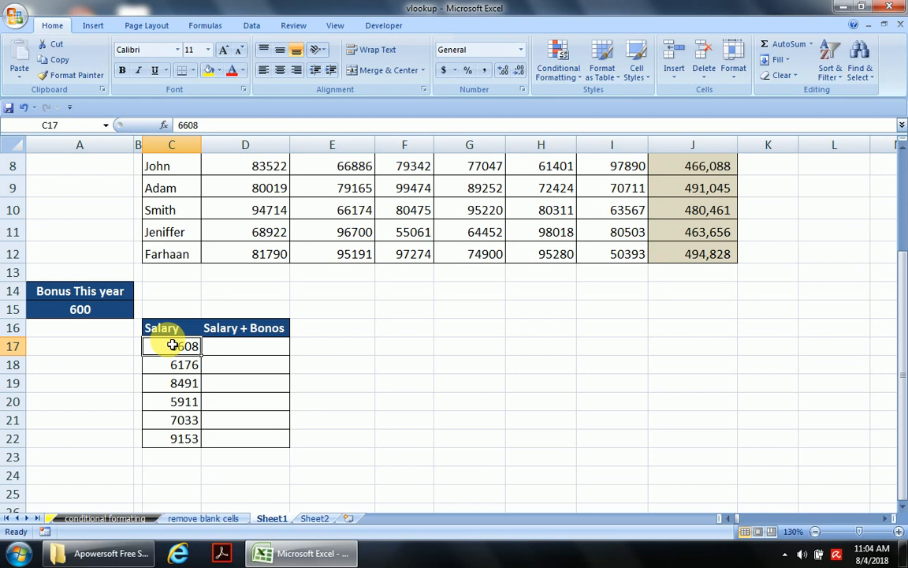
pyautogui.press('Right')
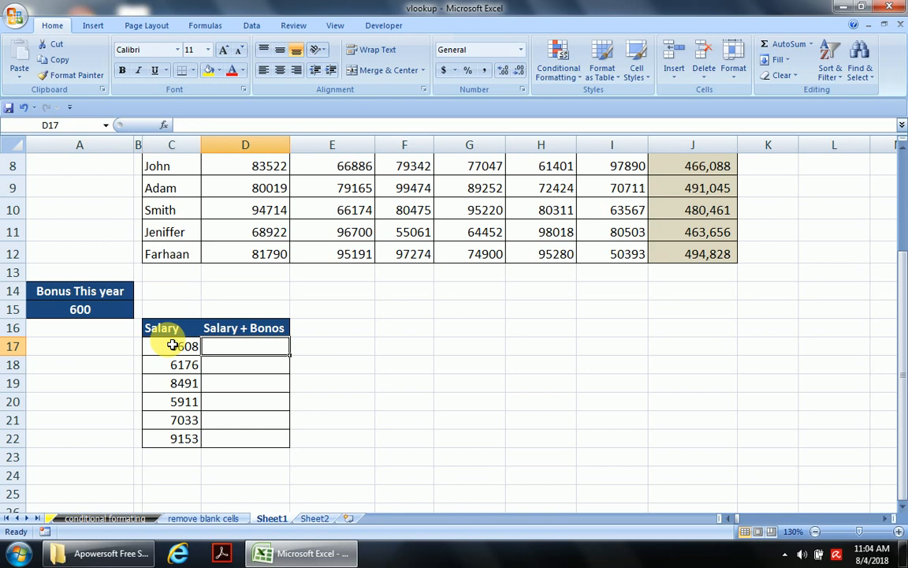
# Enter the formula =C17+A15 in D17 to add this year's bonus to the first salary
pyautogui.write('=')
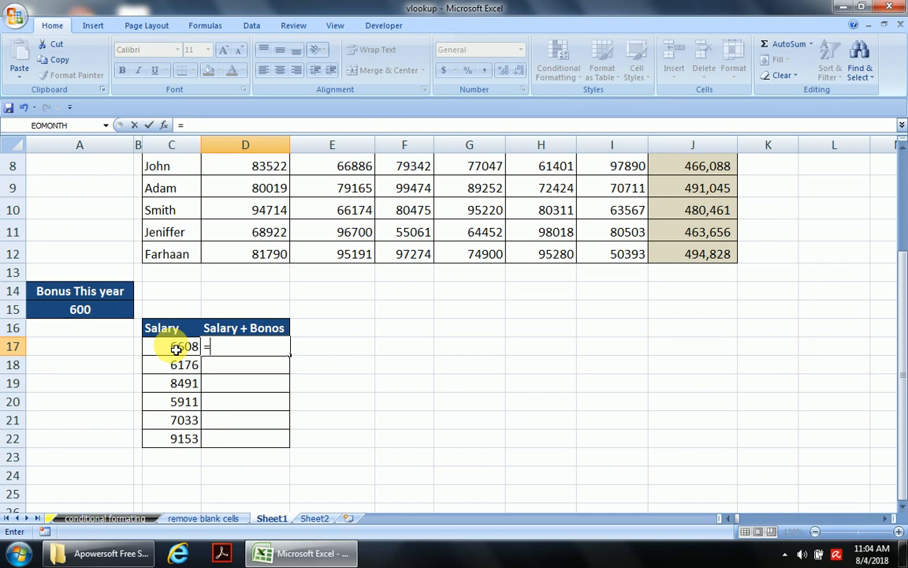
pyautogui.click(176, 350)
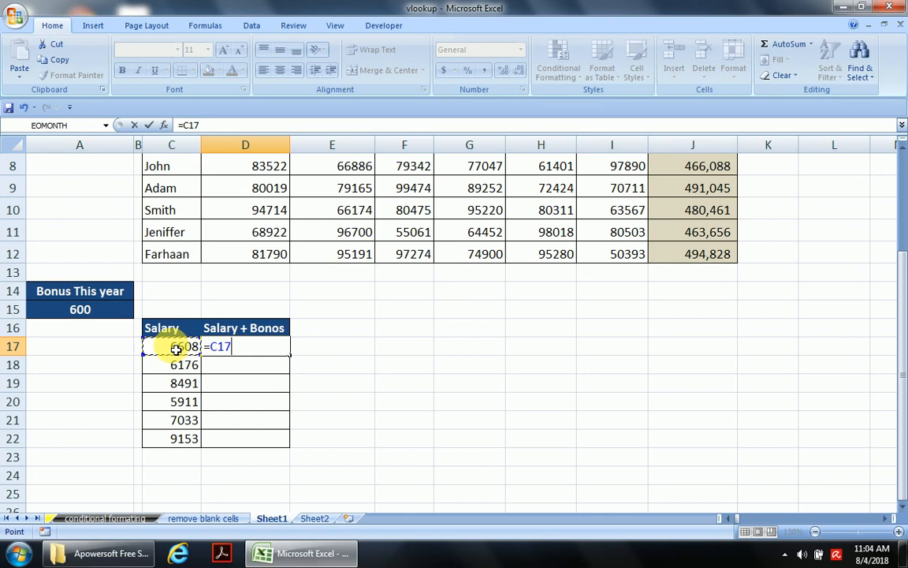
pyautogui.write('+')
pyautogui.click(57, 316)
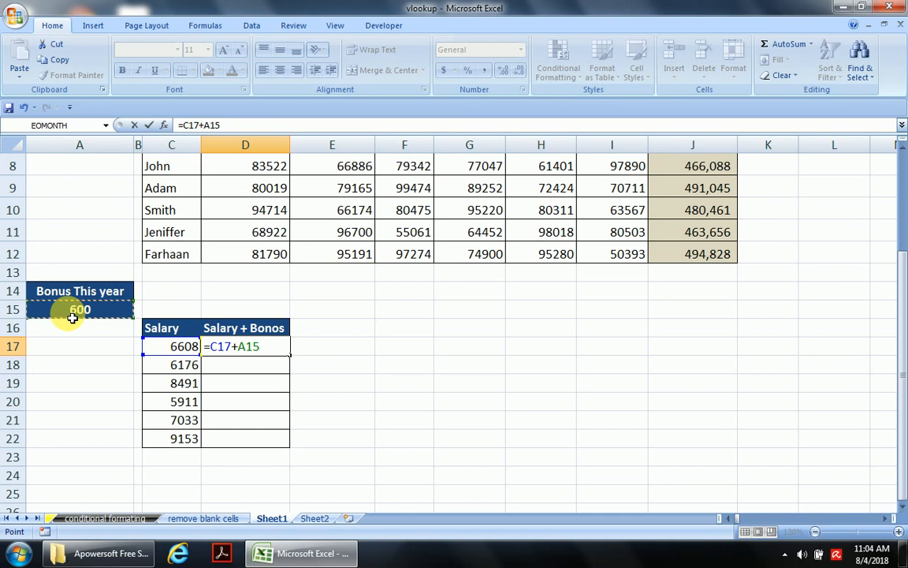
pyautogui.press('Return')
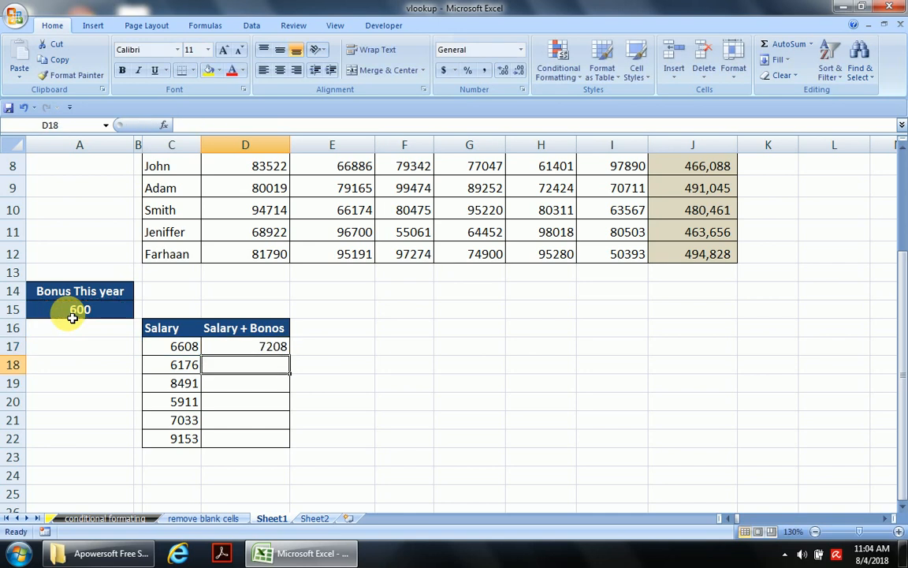
# Copy the Salary + Bonos formula from D17 to D18
pyautogui.click(170, 353)
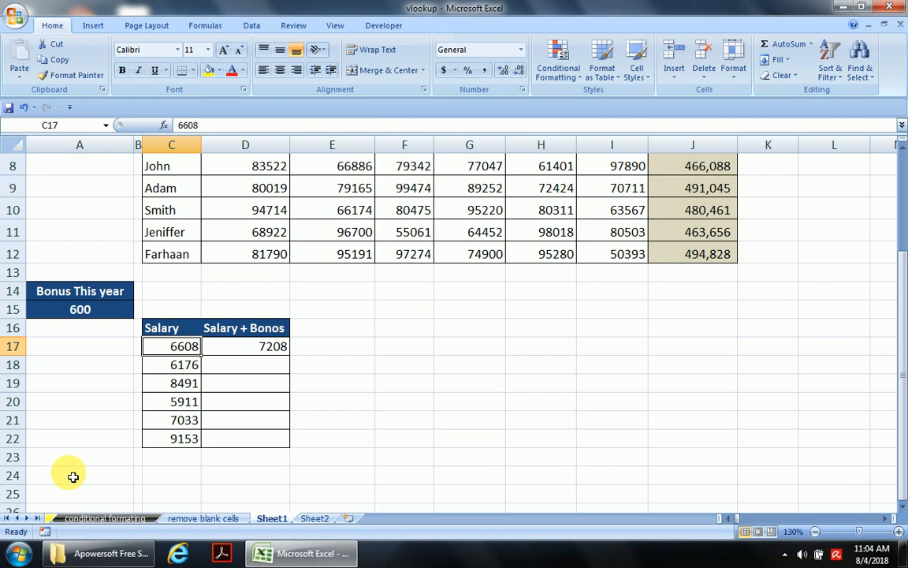
pyautogui.click(246, 353)
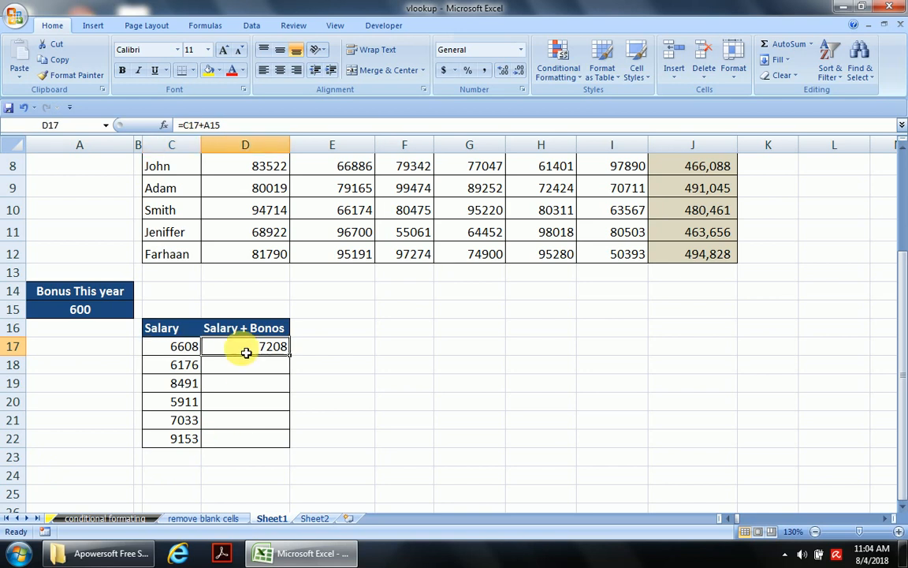
pyautogui.hotkey('ctrl', 'c')
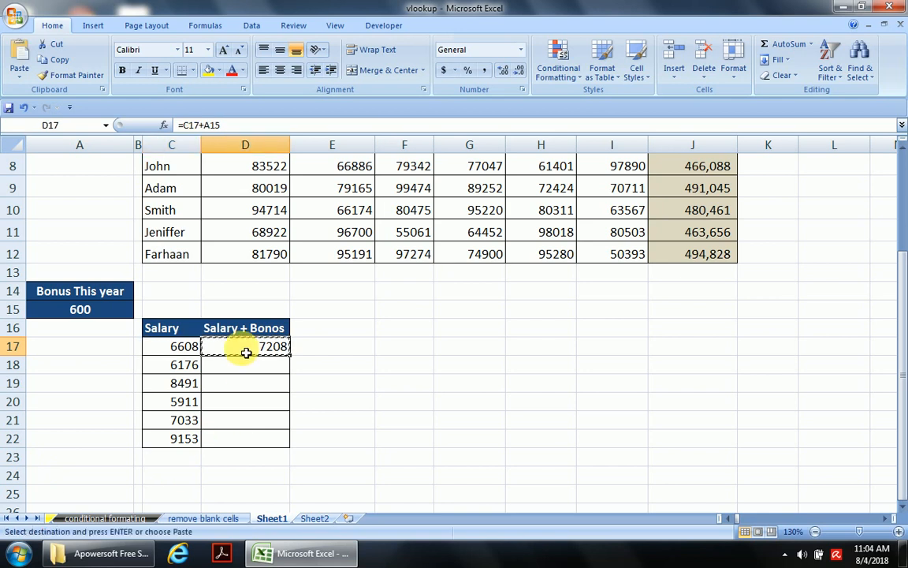
pyautogui.press('Down')
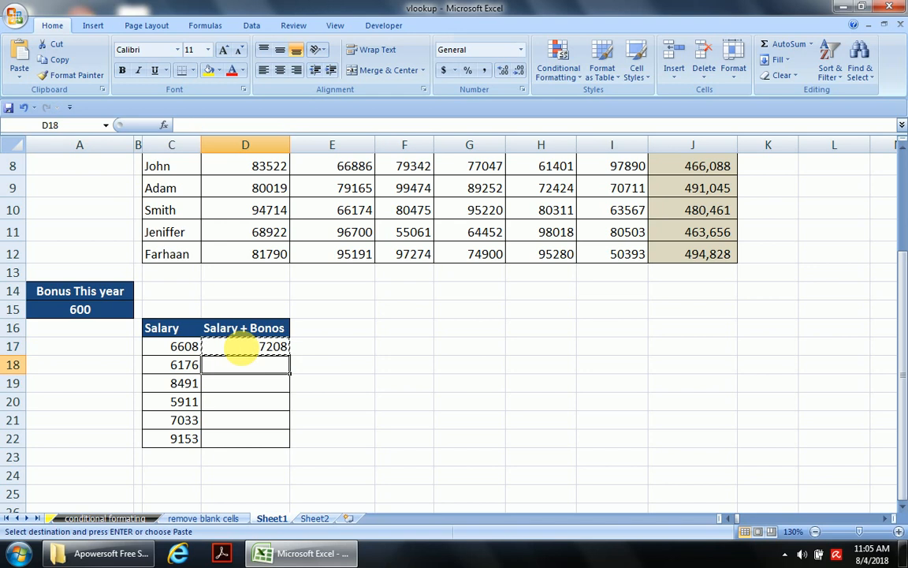
pyautogui.hotkey('ctrl', 'v')
pyautogui.press('Escape')
# Inspect the cells referenced by the copied formula in D18 and by the original formula in D17
pyautogui.press('Left')
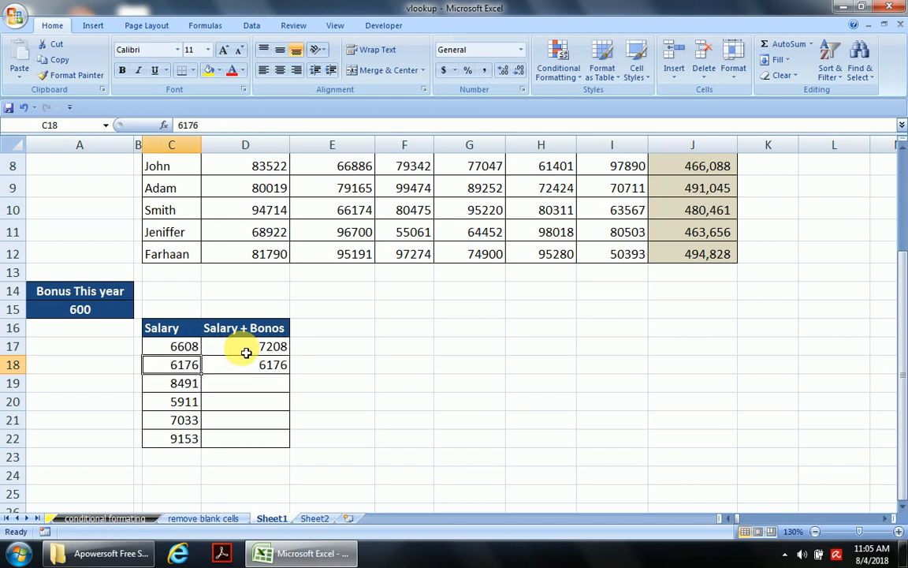
pyautogui.press('Right')
pyautogui.press('F2')
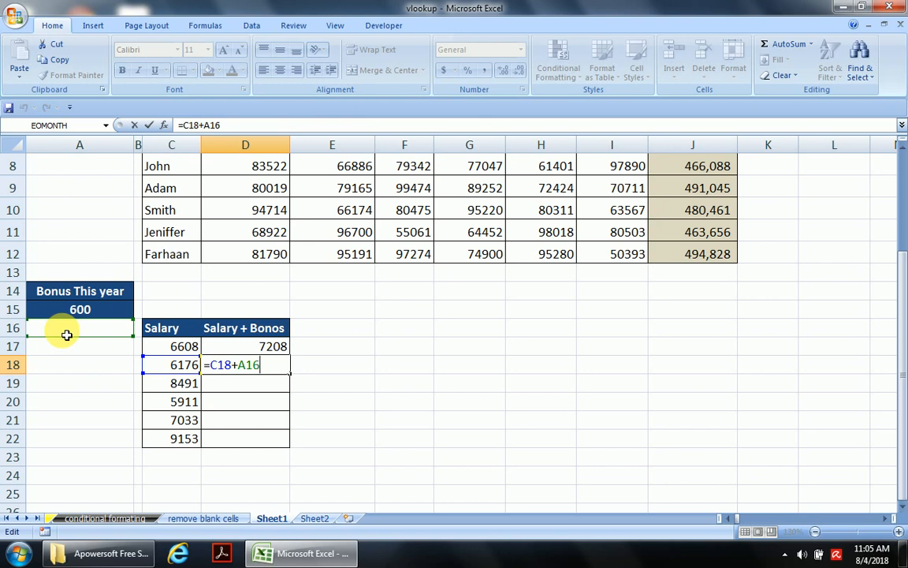
pyautogui.hotkey('ctrl', 'Return')
pyautogui.press('Up')
pyautogui.press('Right')
pyautogui.press('Left')
pyautogui.press('F2')
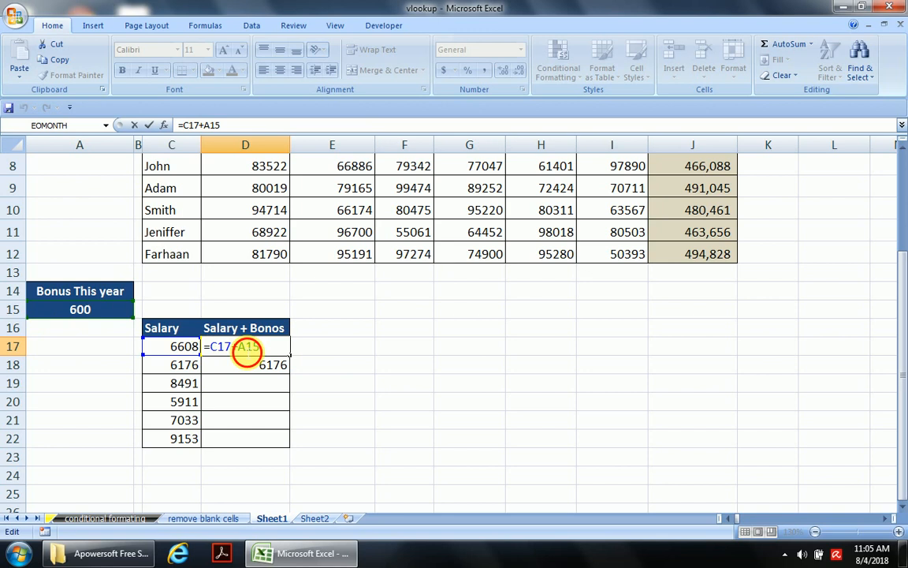
pyautogui.doubleClick(246, 346)
pyautogui.hotkey('ctrl', 'Return')
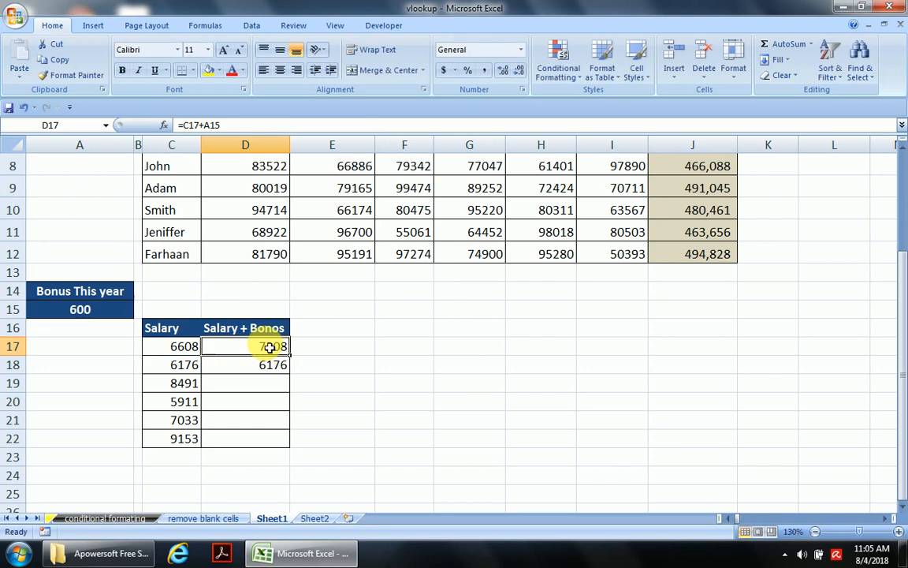
# Compare the bonus cell reference in the D18 formula with the one in the D17 formula
pyautogui.press('Down')
pyautogui.press('F2')
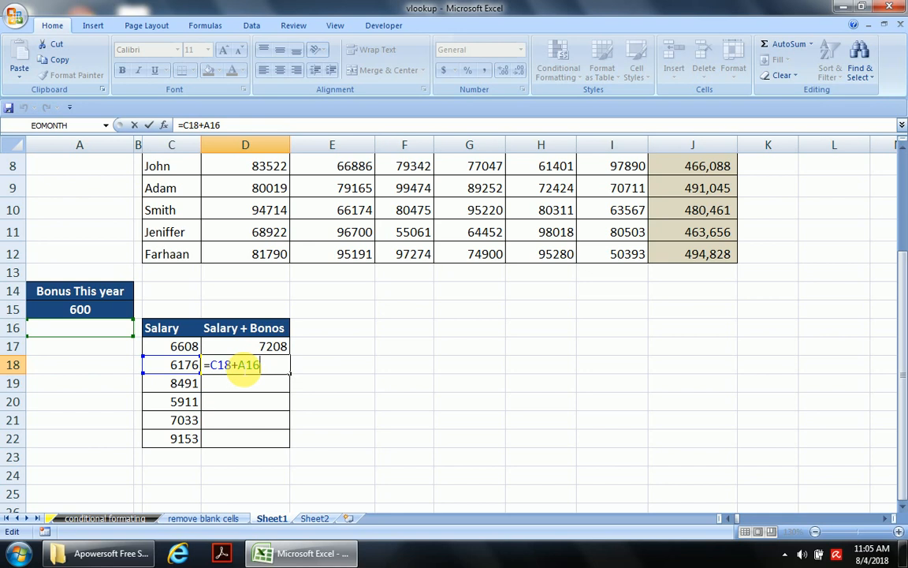
pyautogui.moveTo(238, 365); pyautogui.dragTo(255, 365)
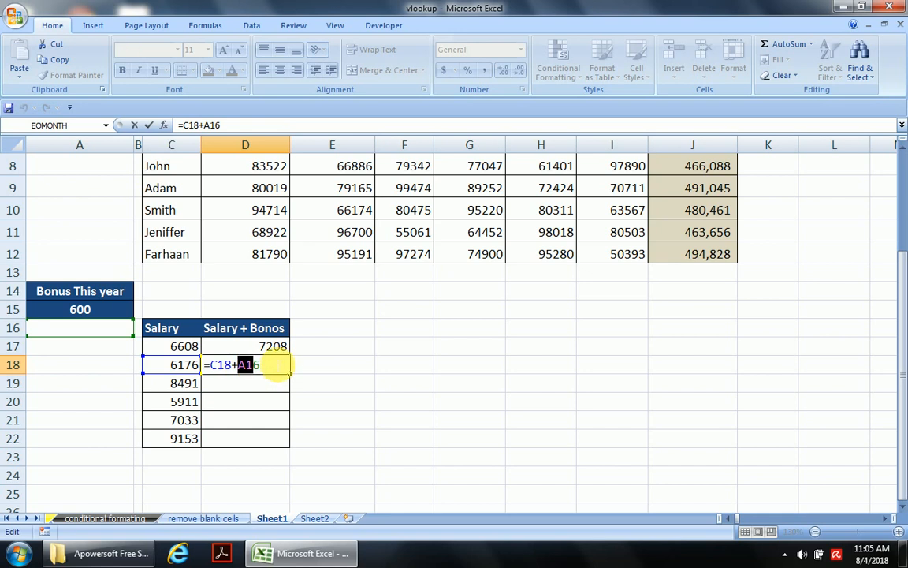
pyautogui.press('Escape')
pyautogui.press('Up')
pyautogui.press('F2')
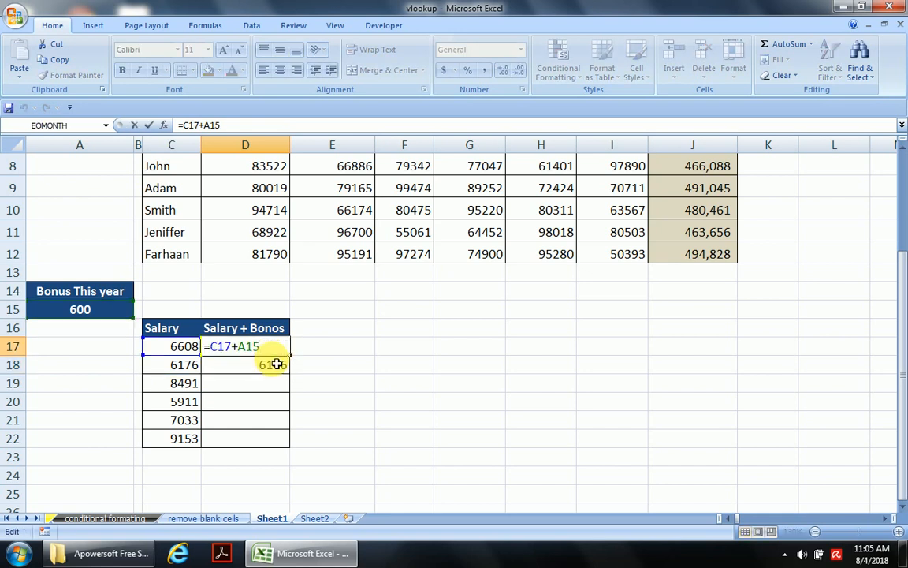
pyautogui.press('Return')
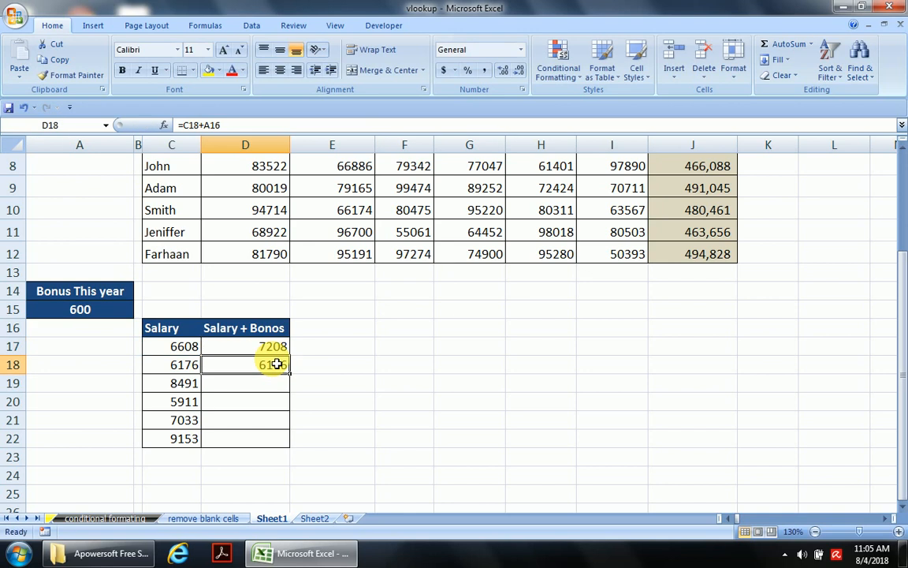
pyautogui.press('Up')
pyautogui.press('F2')
pyautogui.hotkey('shift', 'Left')
pyautogui.hotkey('shift', 'Left')
pyautogui.hotkey('shift', 'Left')
pyautogui.press('Return')
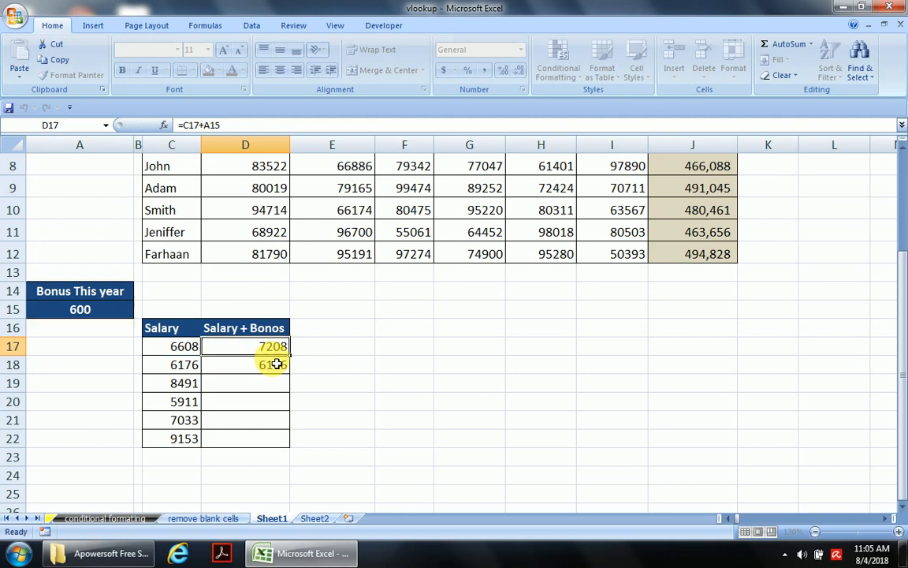
pyautogui.press('F2')
pyautogui.hotkey('shift', 'Left')
pyautogui.hotkey('shift', 'Left')
pyautogui.hotkey('shift', 'Left')
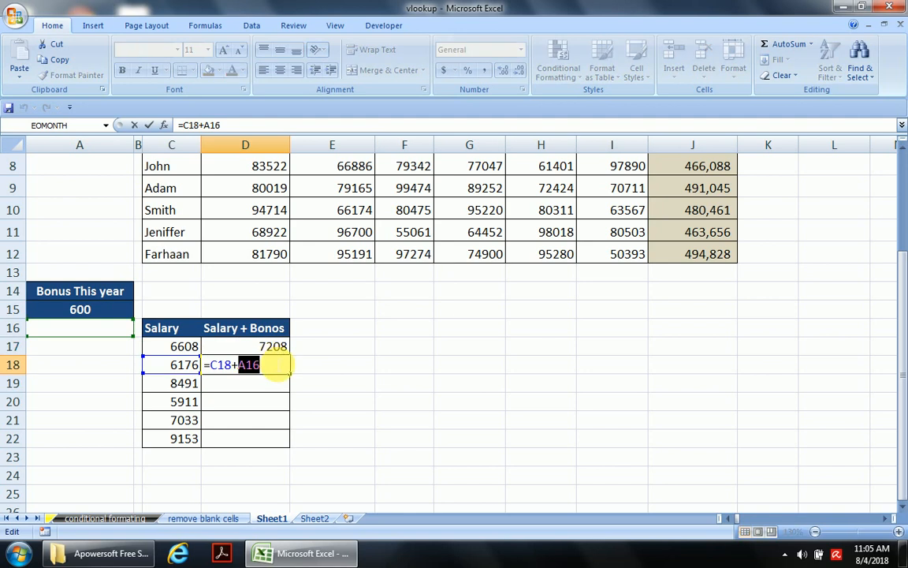
pyautogui.press('Tab')
pyautogui.press('Left')
pyautogui.press('Up')
pyautogui.press('Up')
pyautogui.press('Down')
pyautogui.press('F2')
pyautogui.press('Escape')
# Copy the Salary + Bonos formula from D17 across to E17
pyautogui.hotkey('ctrl', 'c')
pyautogui.press('Right')
pyautogui.press('Right')
pyautogui.press('Left')
pyautogui.press('Left')
pyautogui.press('Right')
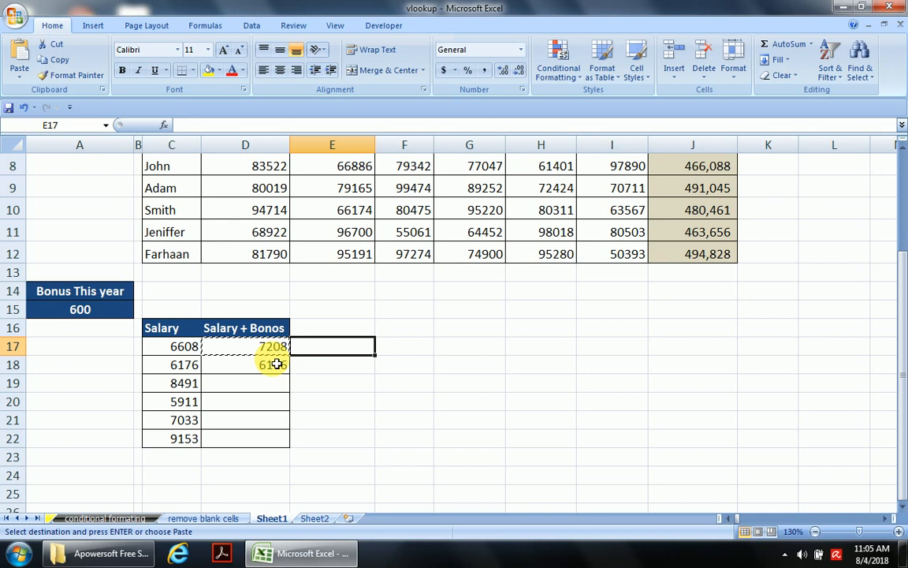
pyautogui.hotkey('ctrl', 'v')
# Compare the salary and bonus references in the E17 formula with those in the D17 formula
pyautogui.press('F2')
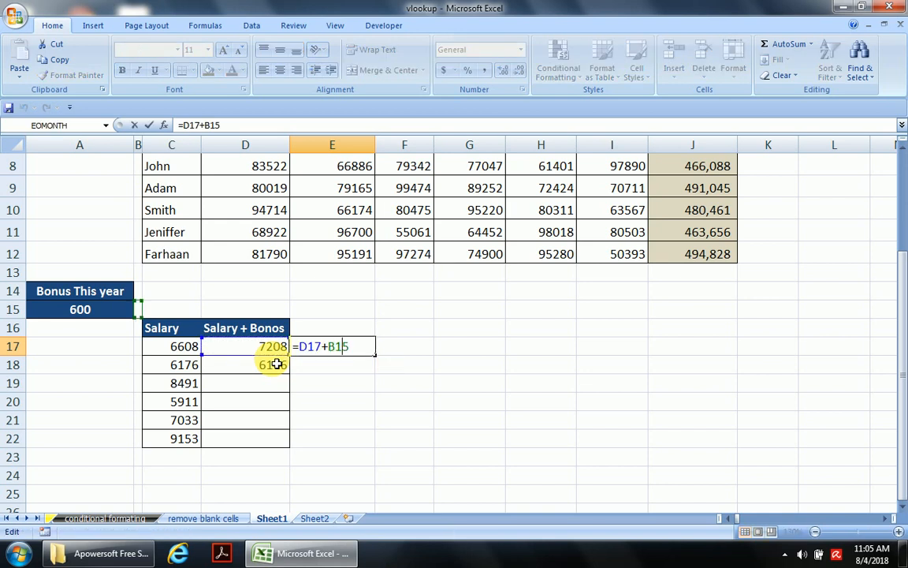
pyautogui.press('Escape')
pyautogui.press('Left')
pyautogui.press('Left')
pyautogui.press('Right')
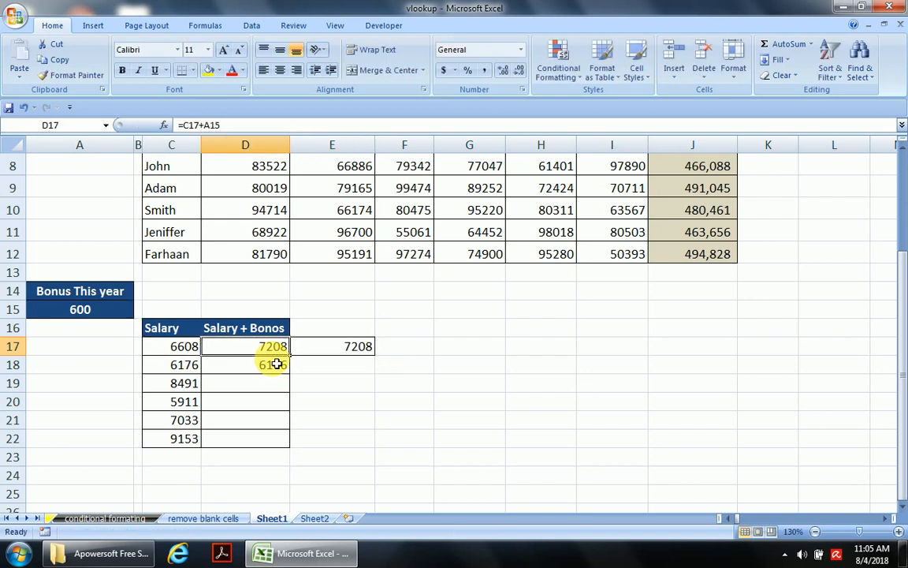
pyautogui.press('Right')
pyautogui.press('F2')
pyautogui.press('Tab')
pyautogui.press('F2')
pyautogui.hotkey('shift', 'Tab')
pyautogui.press('F2')
pyautogui.press('Left')
pyautogui.press('Left')
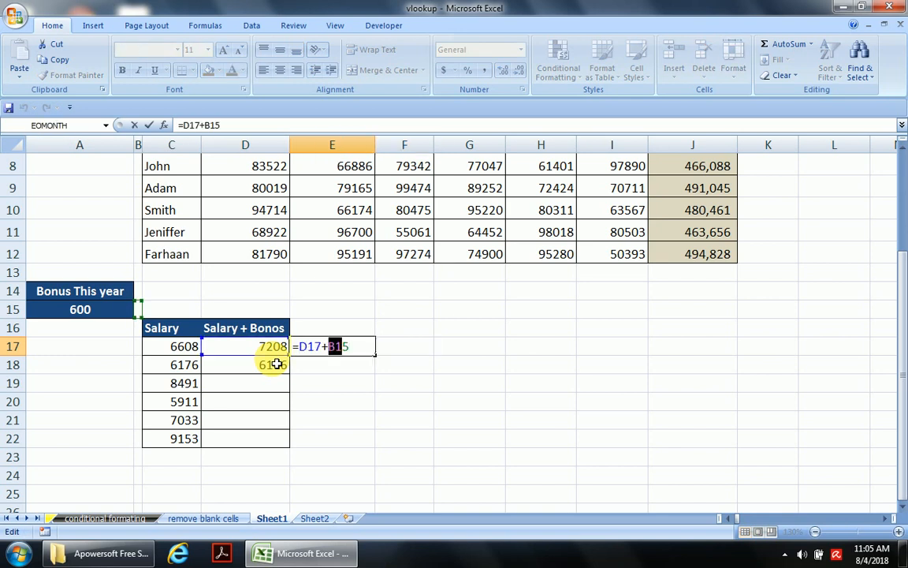
pyautogui.press('Escape')
pyautogui.press('Left')
pyautogui.press('Right')
pyautogui.press('Left')
pyautogui.press('F2')
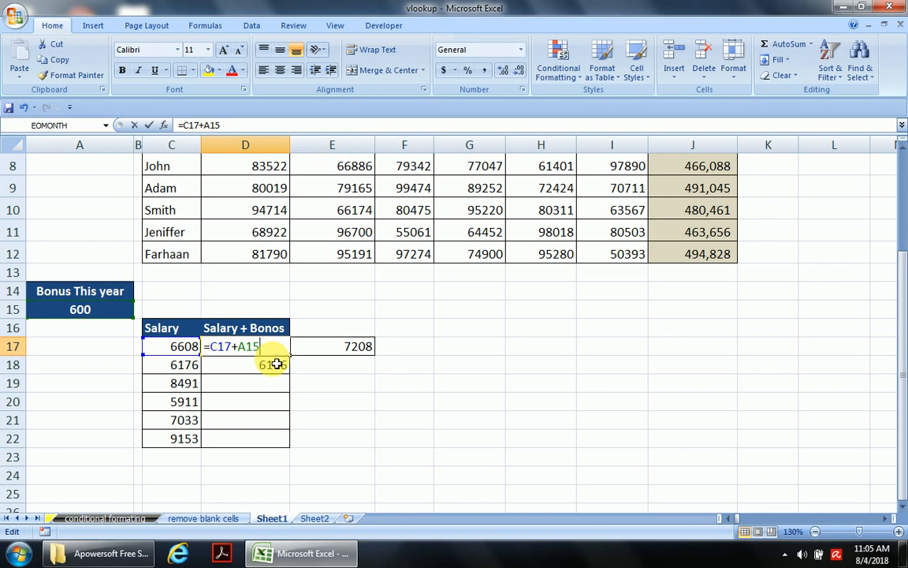
pyautogui.press('Escape')
pyautogui.press('Right')
pyautogui.press('F2')
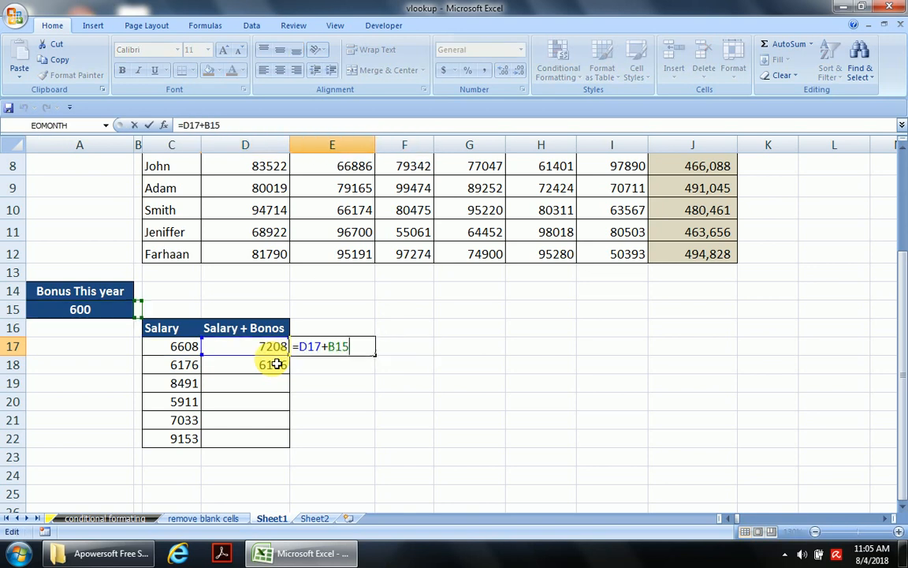
pyautogui.press('Escape')
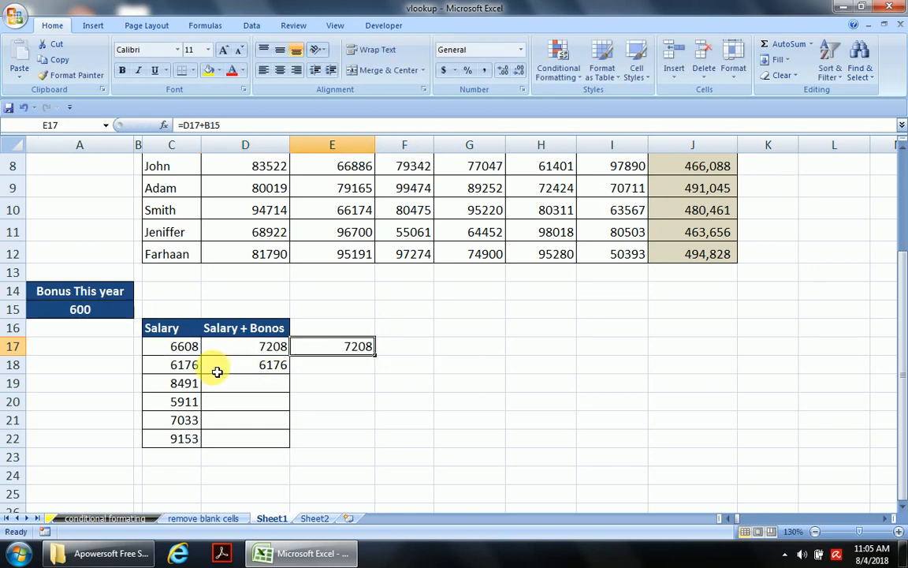
# Delete the copied formula from E17
pyautogui.click(242, 352)
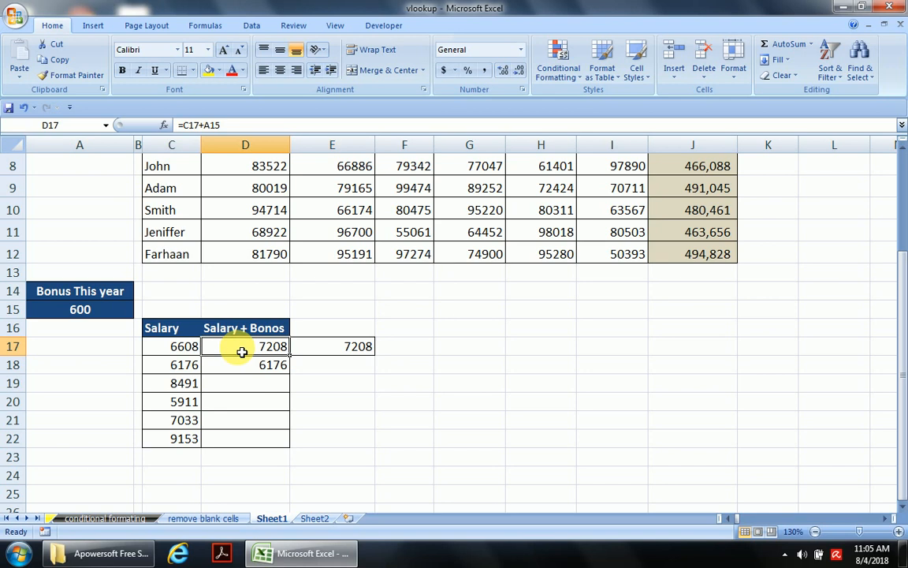
pyautogui.click(336, 347)
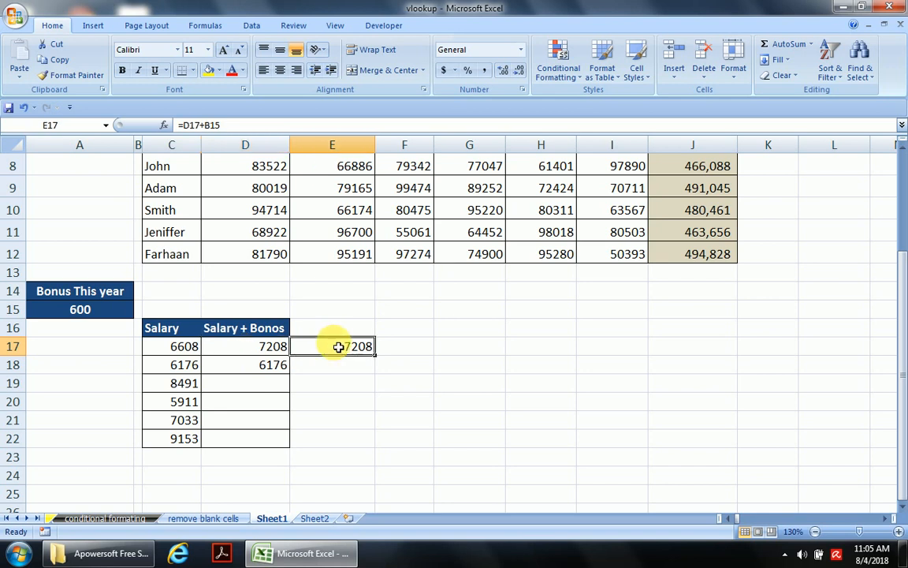
pyautogui.press('Delete')
pyautogui.press('Right')
pyautogui.press('Left')
pyautogui.press('Left')
pyautogui.press('Left')
pyautogui.press('Left')
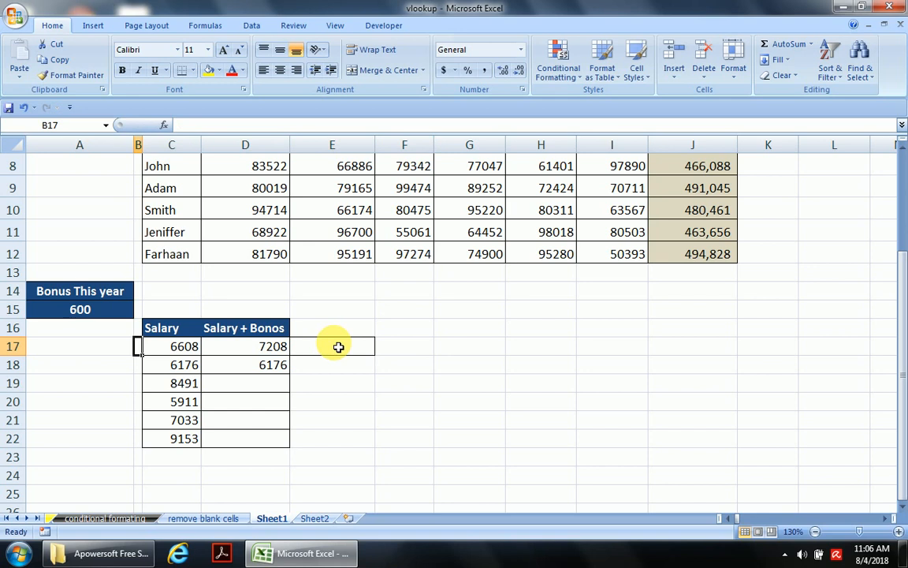
# Review the bonus amount in A15, its reference in the D17 formula, and the first two salary cells
pyautogui.press('Left')
pyautogui.press('Up')
pyautogui.press('Up')
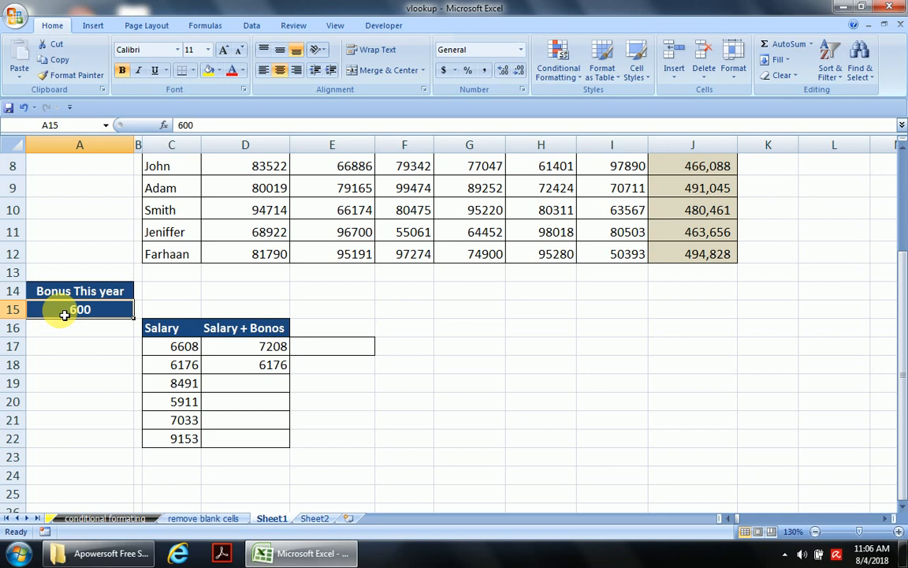
pyautogui.click(250, 354)
pyautogui.doubleClick(251, 354)
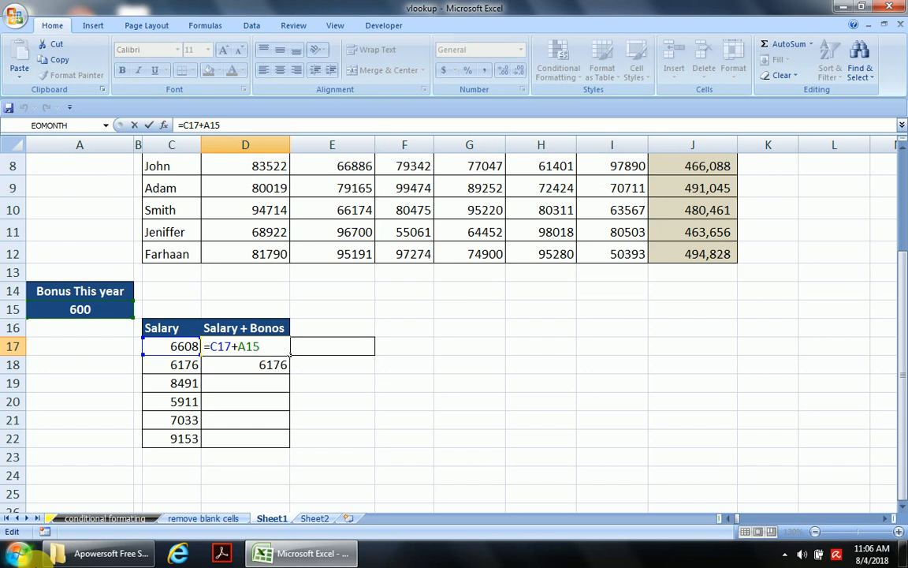
pyautogui.hotkey('shift', 'Left')
pyautogui.hotkey('shift', 'Left')
pyautogui.hotkey('shift', 'Left')
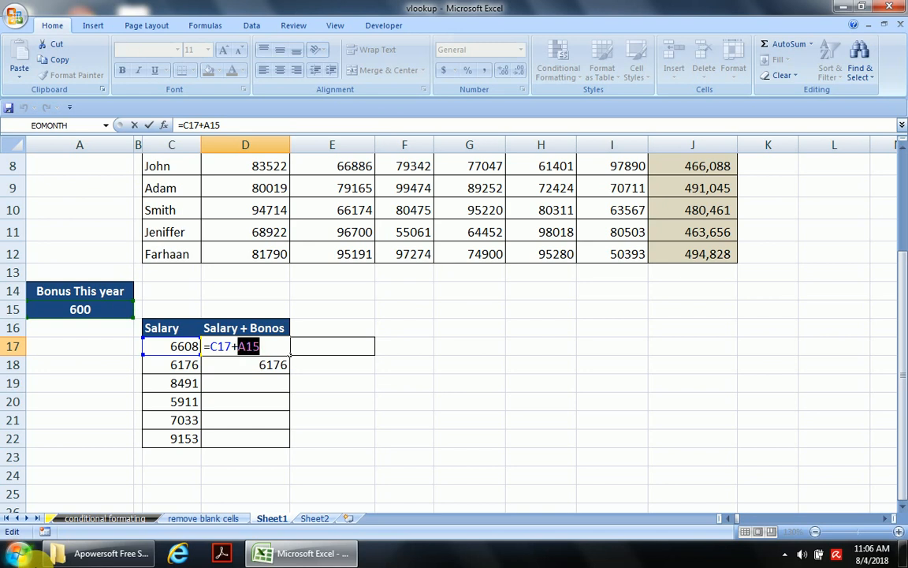
pyautogui.press('Escape')
pyautogui.press('Left')
pyautogui.press('Down')
pyautogui.press('Up')
pyautogui.press('Down')
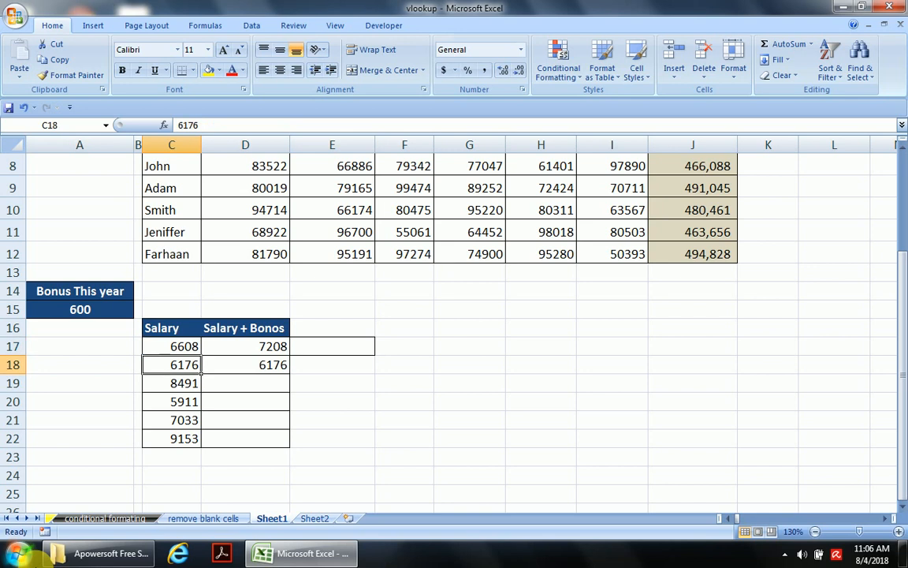
# Clear the formulas from the Salary + Bonos cells D17 and D18
pyautogui.press('Up')
pyautogui.press('Right')
pyautogui.press('BackSpace')
pyautogui.press('Return')
pyautogui.press('Delete')
pyautogui.press('Up')
# Enter the formula =C17+$A$15 in D17, keeping the bonus reference absolute
pyautogui.write('=')
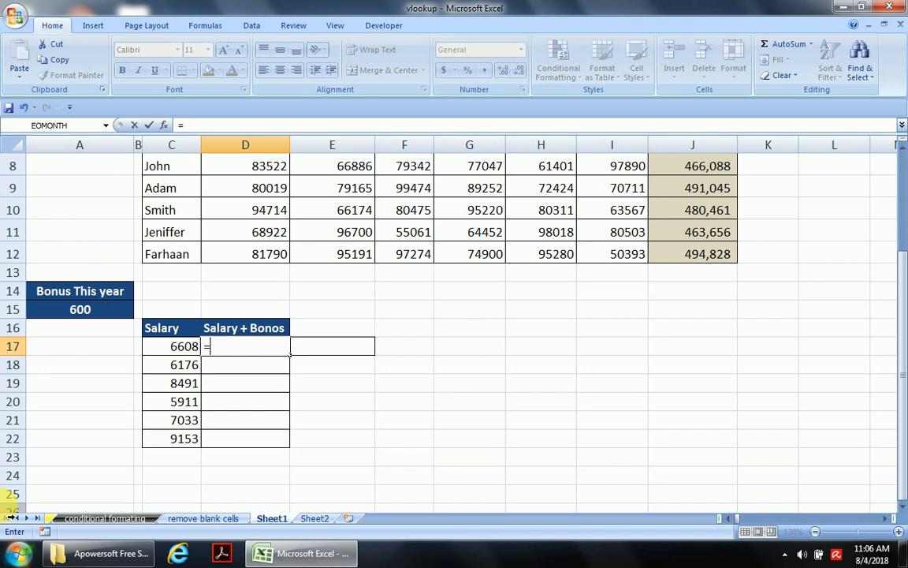
pyautogui.click(175, 353)
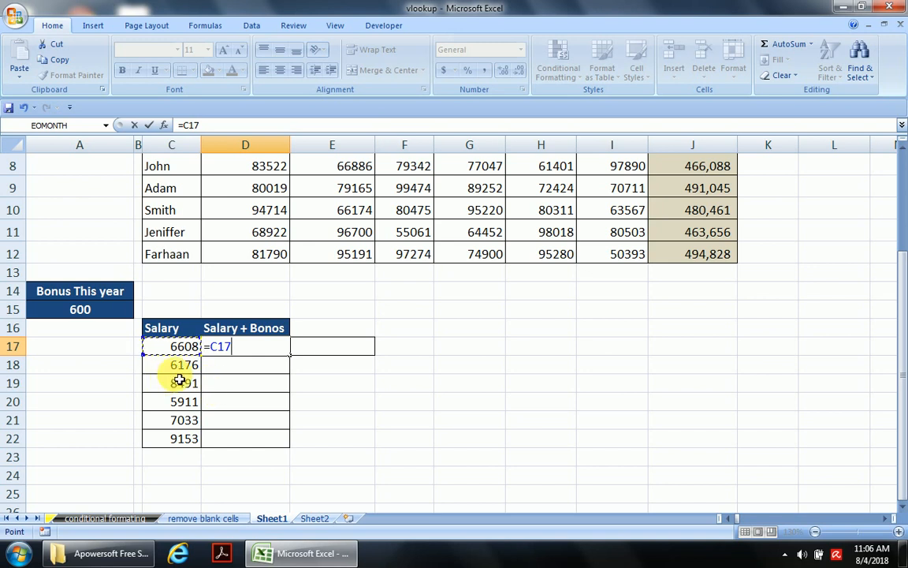
pyautogui.write('+')
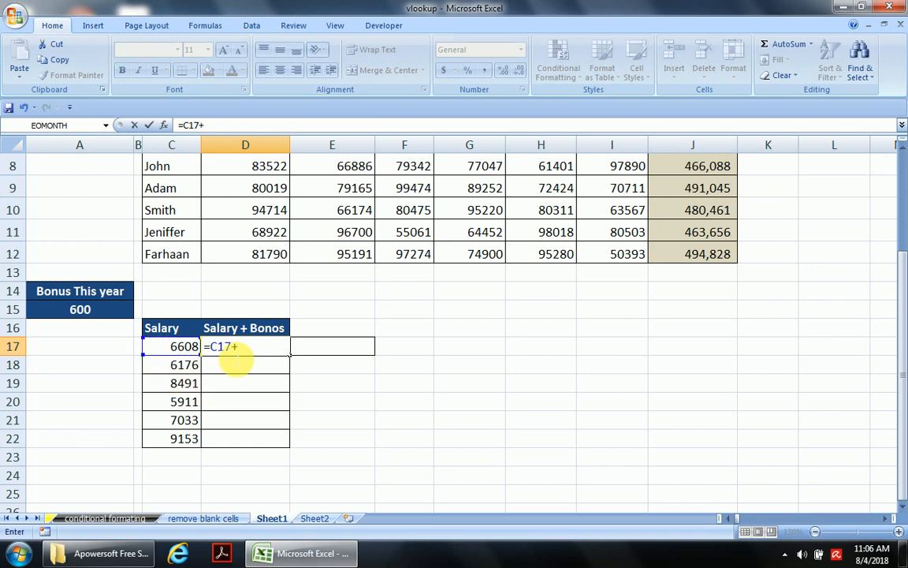
pyautogui.click(90, 316)
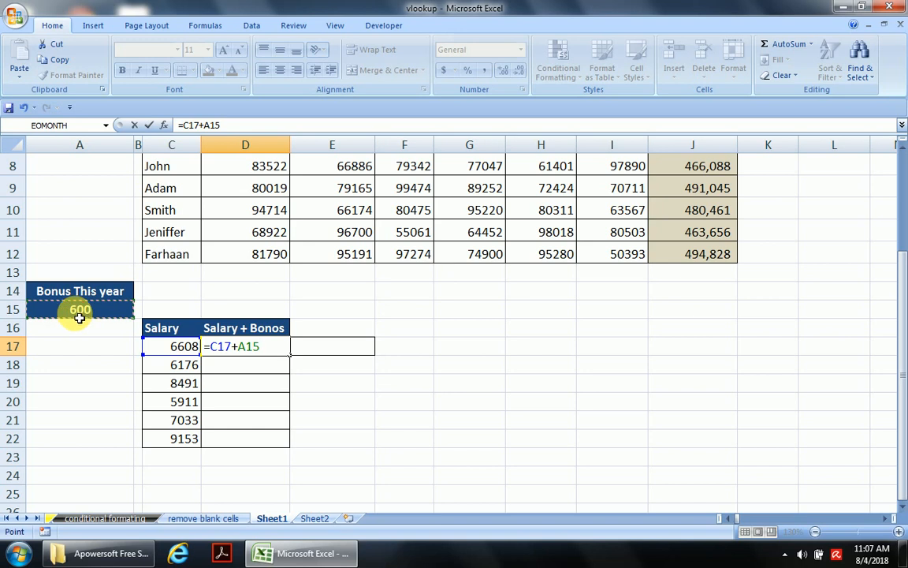
pyautogui.press('F4')
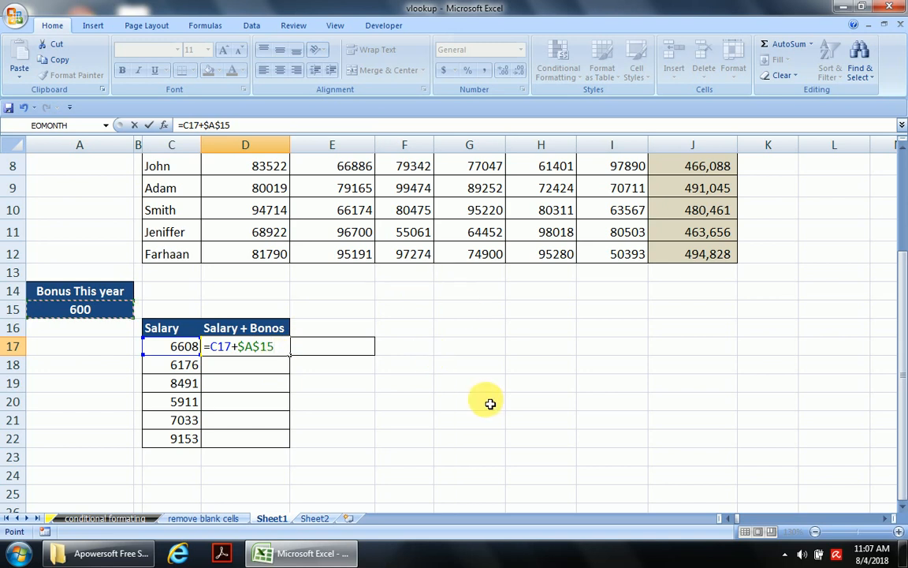
pyautogui.press('Return')
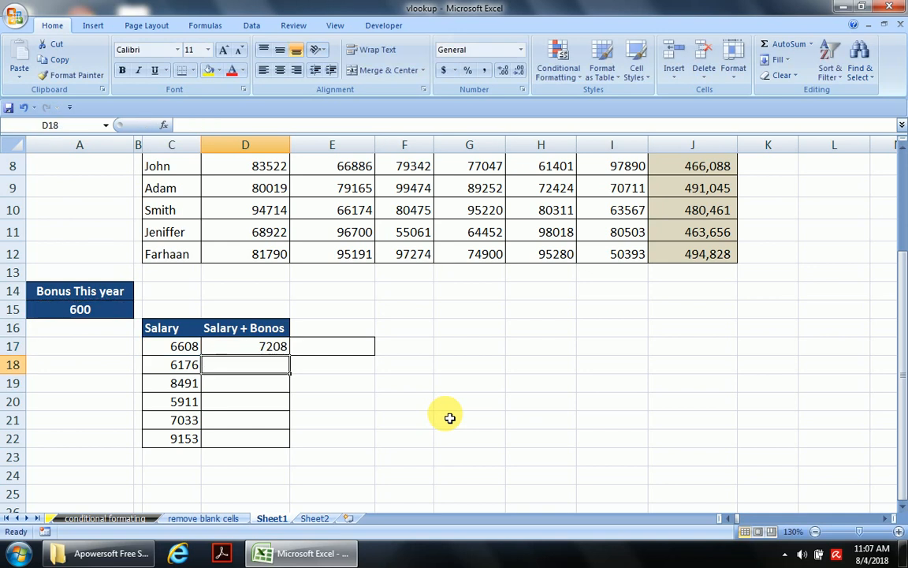
# Copy the D17 formula into the rest of the Salary + Bonos column, D18:D22
pyautogui.press('Up')
pyautogui.hotkey('ctrl', 'c')
pyautogui.press('Down')
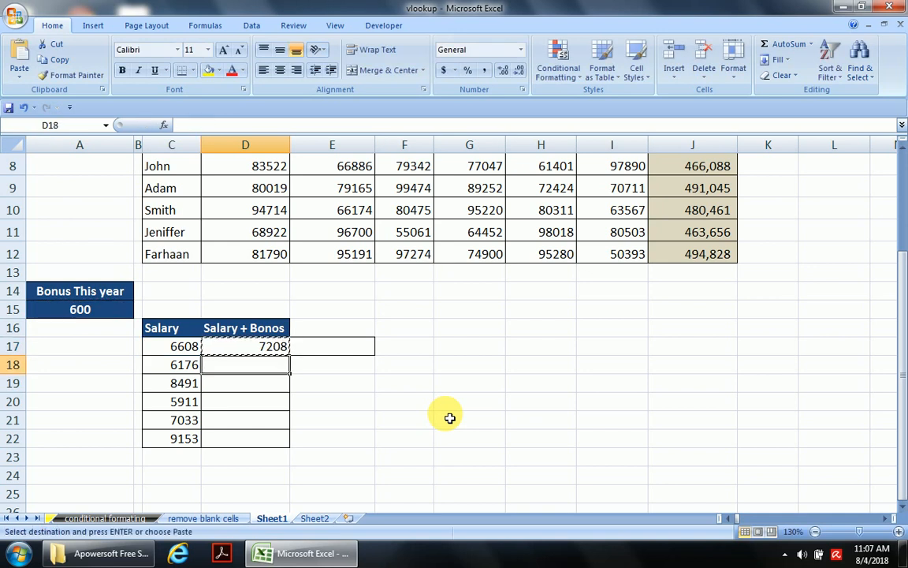
pyautogui.hotkey('shift', 'Down')
pyautogui.hotkey('shift', 'Down')
pyautogui.hotkey('shift', 'Down')
pyautogui.hotkey('shift', 'Down')
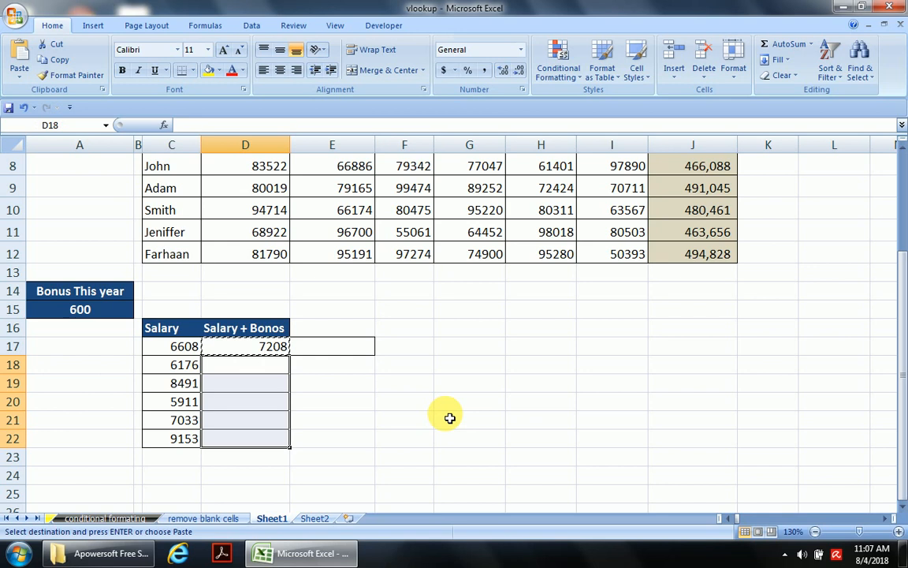
pyautogui.hotkey('ctrl', 'v')
pyautogui.press('Return')
# Compare the relative salary reference and the absolute bonus reference in the formulas of D17, D18 and D22
pyautogui.press('Up')
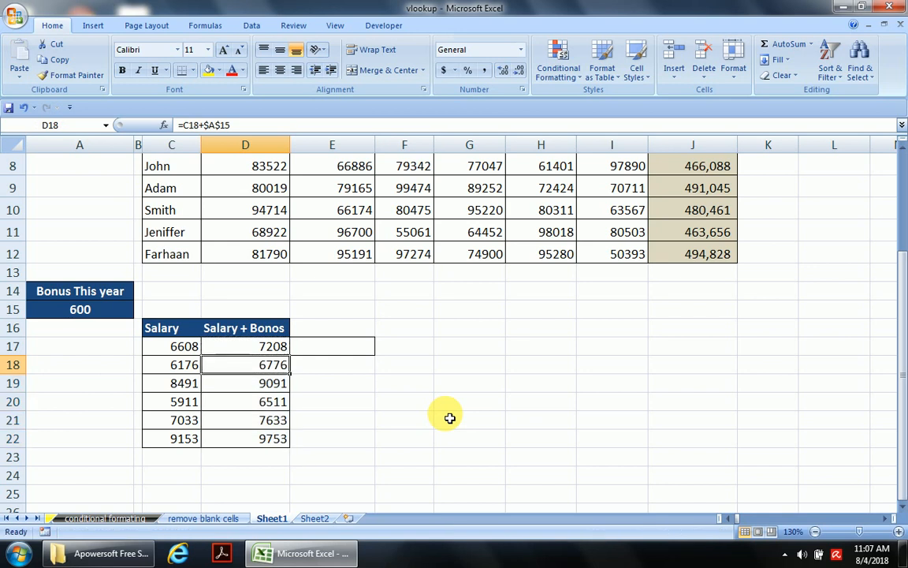
pyautogui.press('F2')
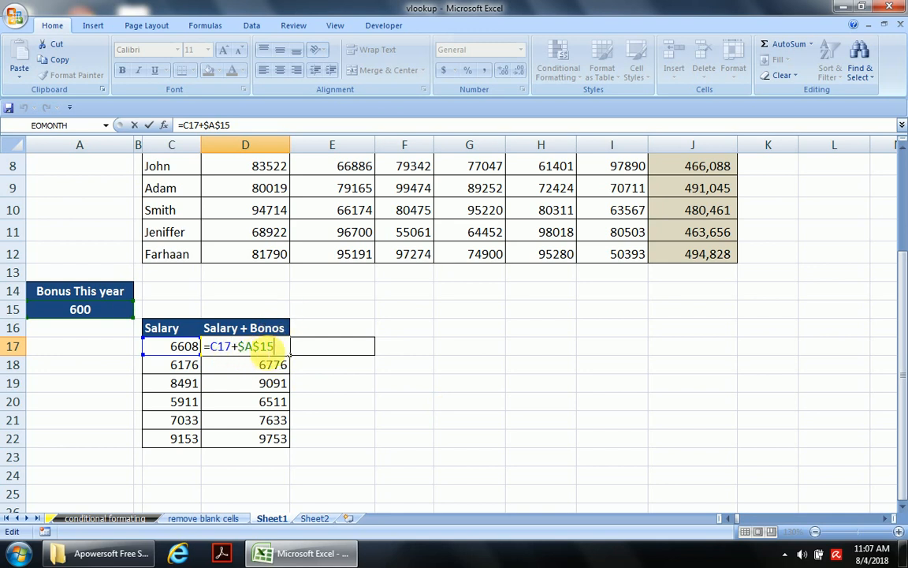
pyautogui.press('Return')
pyautogui.press('F2')
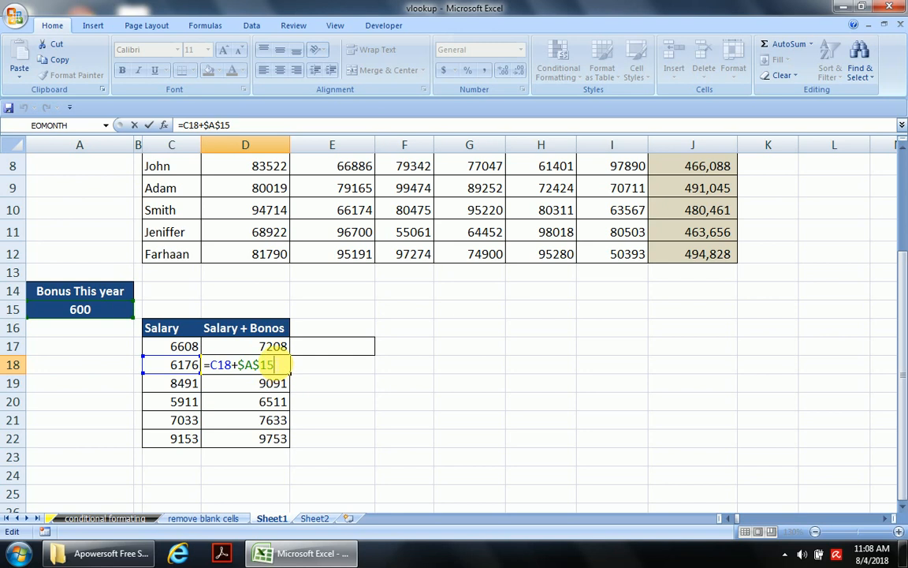
pyautogui.hotkey('ctrl', 'Return')
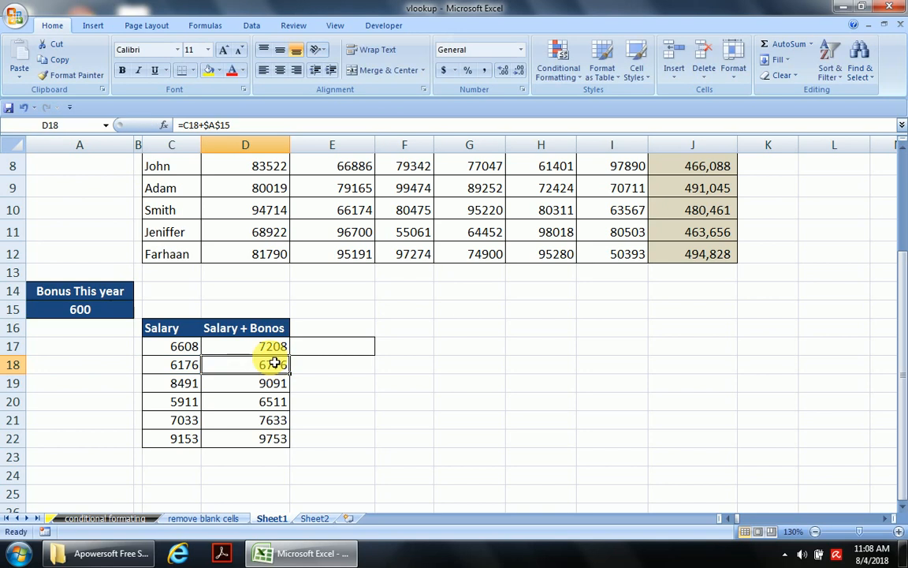
pyautogui.press('Up')
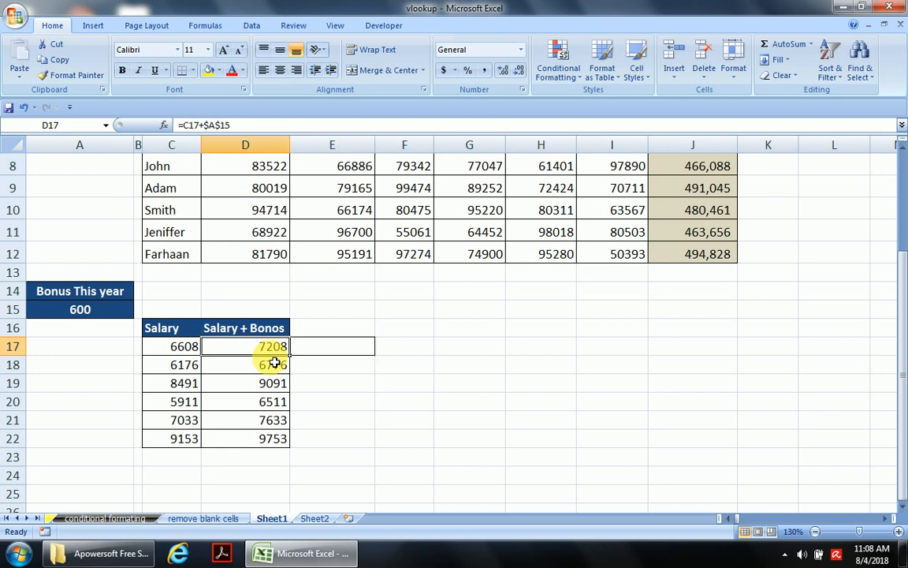
pyautogui.hotkey('ctrl', 'Down')
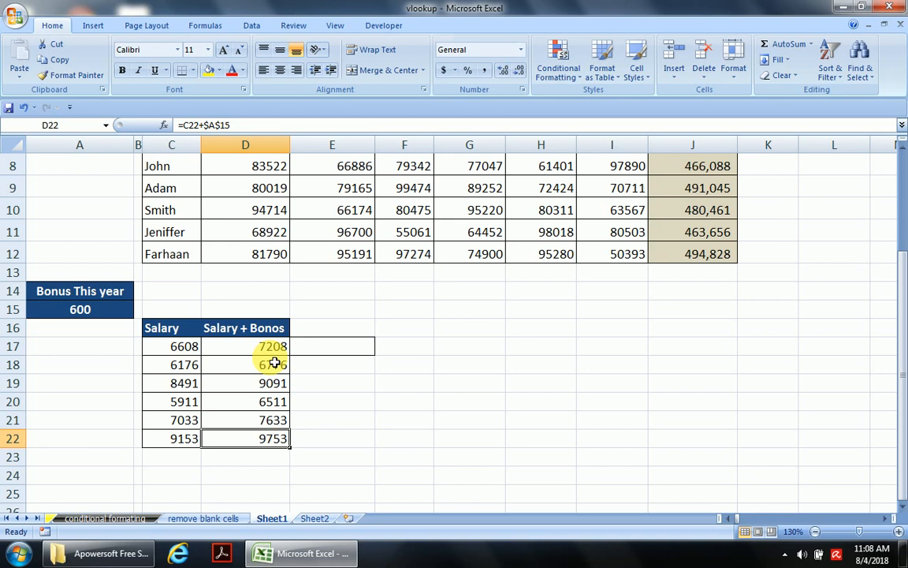
pyautogui.press('F2')
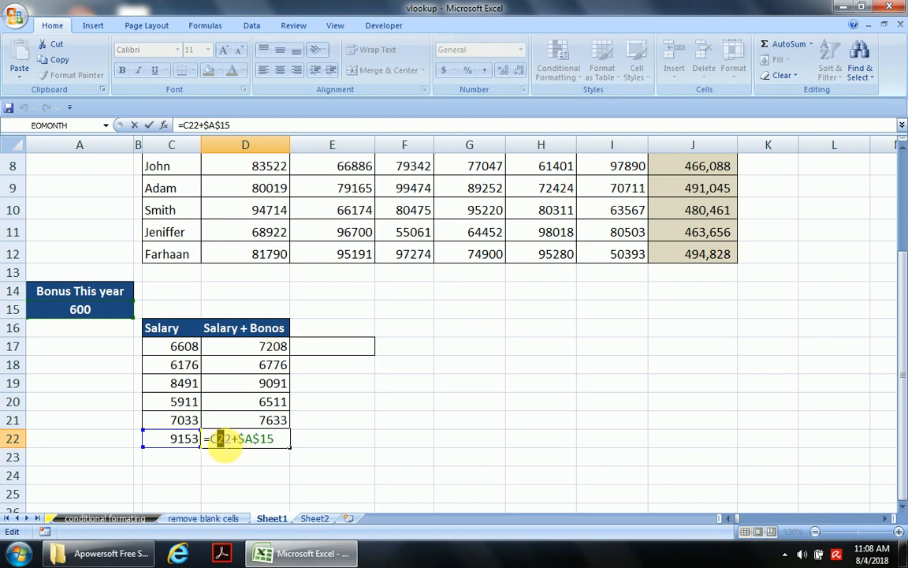
pyautogui.doubleClick(215, 438)
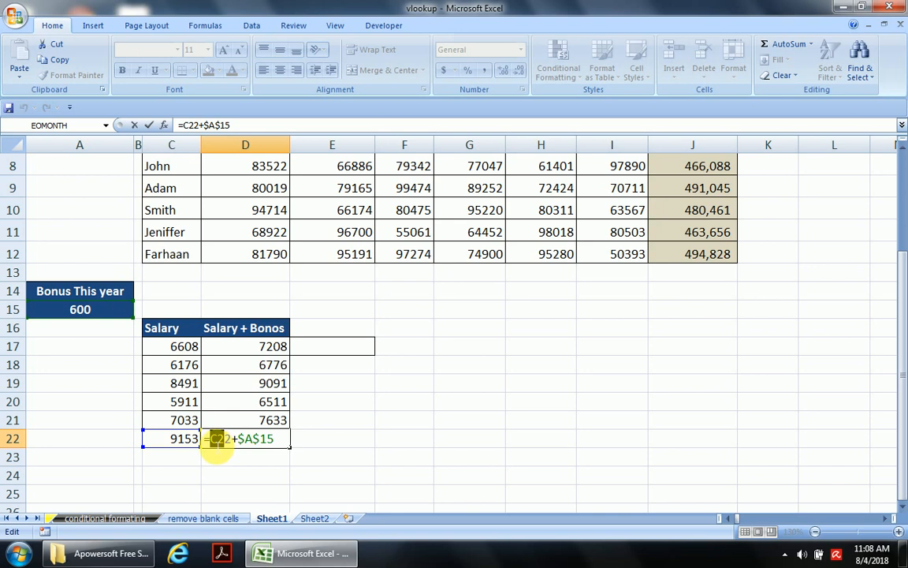
pyautogui.click(274, 438)
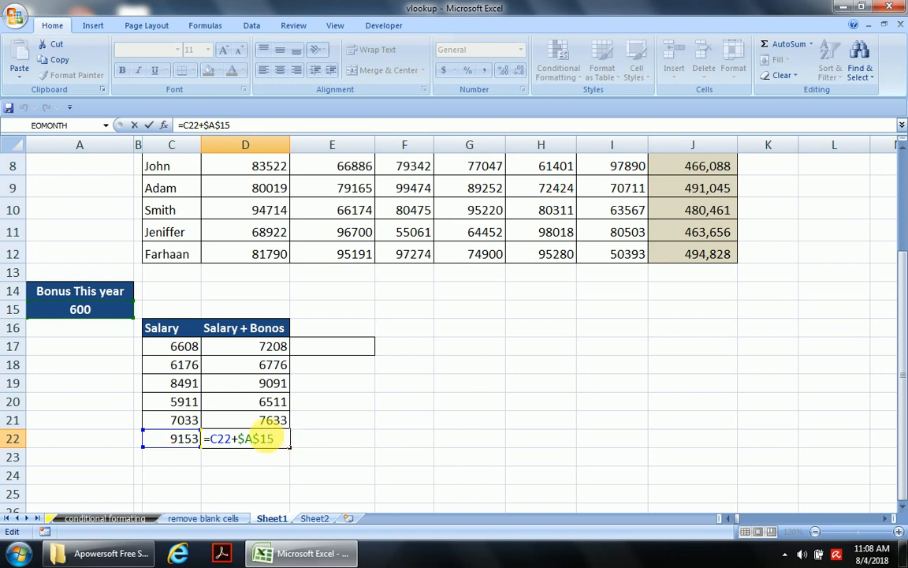
pyautogui.hotkey('ctrl', 'Return')
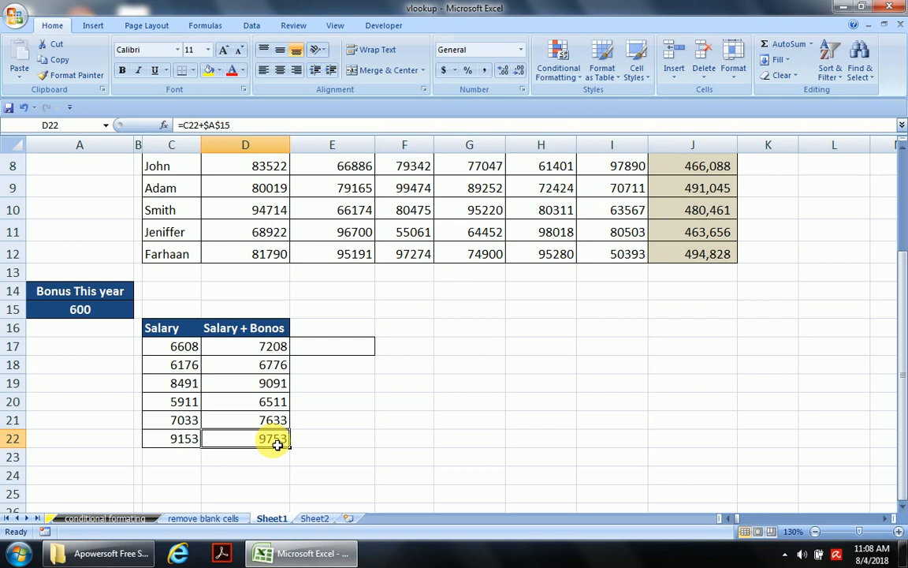
# Review the range of salary values in C17:C22 that the bonus formulas use
pyautogui.click(349, 369)
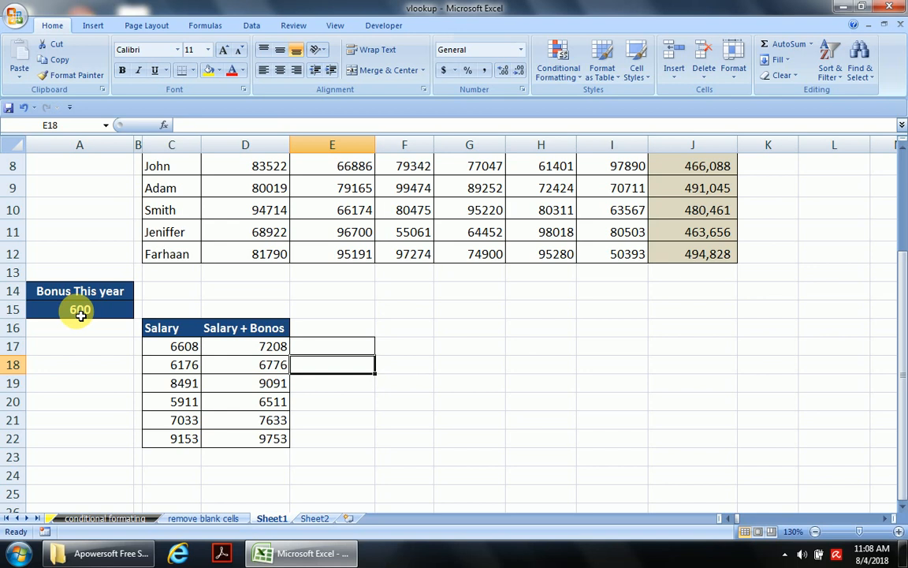
pyautogui.click(171, 351)
pyautogui.hotkey('shift', 'Down')
pyautogui.hotkey('shift', 'Down')
pyautogui.hotkey('shift', 'Down')
pyautogui.hotkey('shift', 'Down')
pyautogui.hotkey('shift', 'Down')
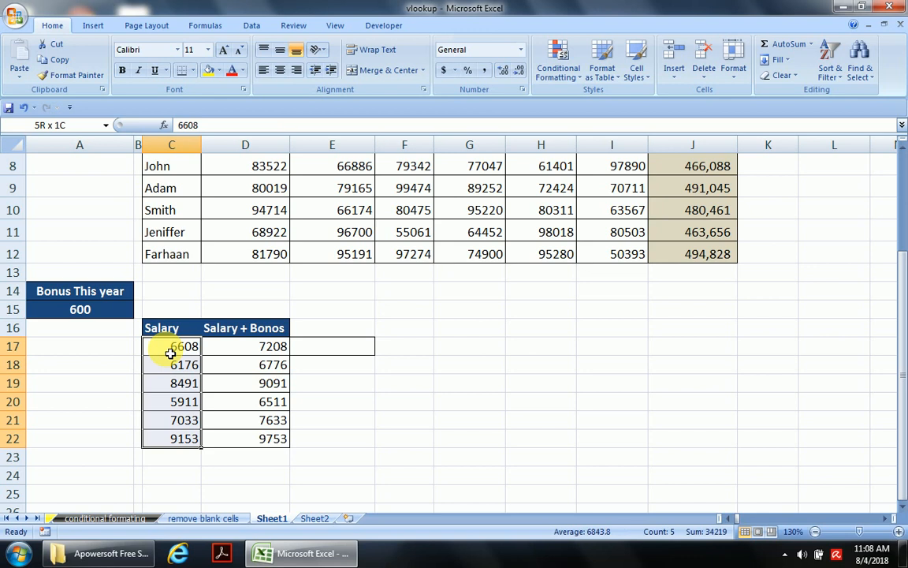
pyautogui.click(138, 346)
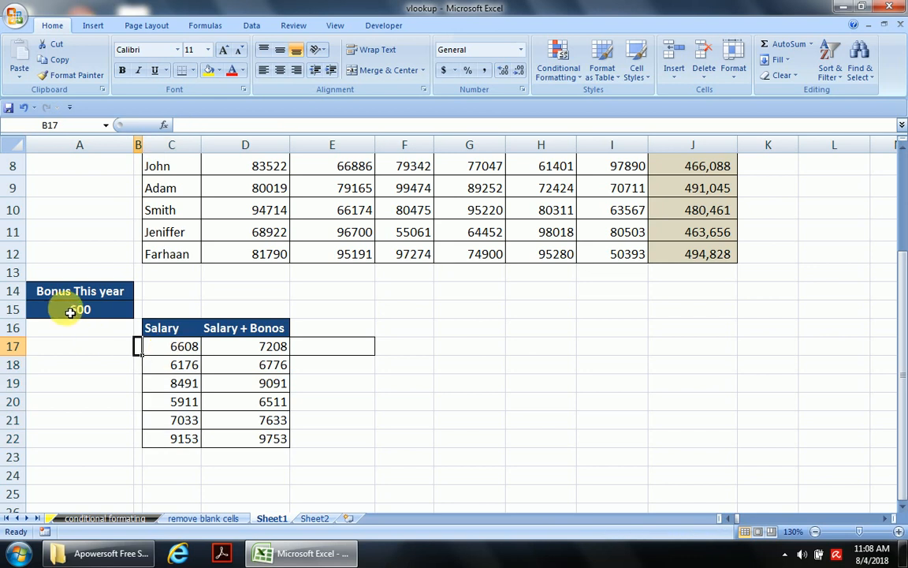
# Set this year's bonus in A15 to 700 and check the Salary + Bonos result in D17
pyautogui.click(70, 311)
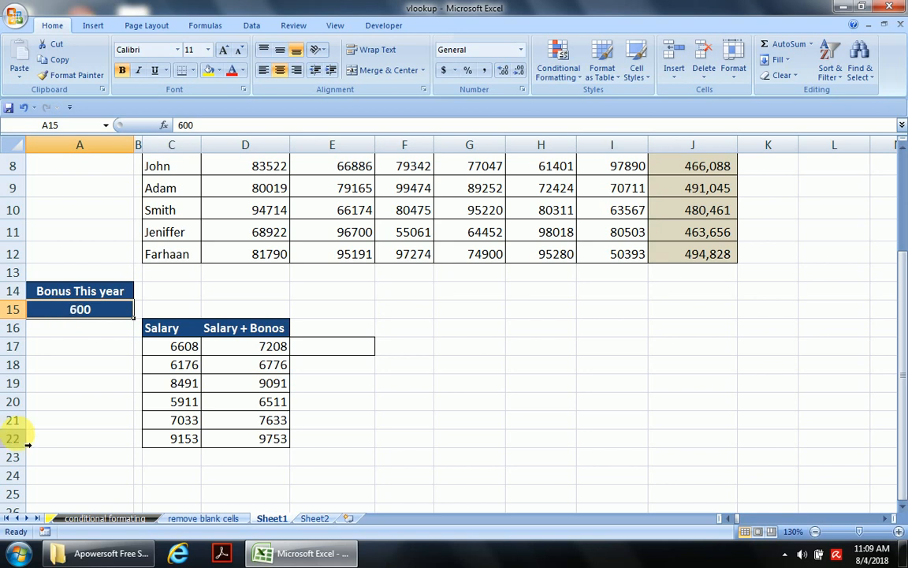
pyautogui.write('700')
pyautogui.press('Return')
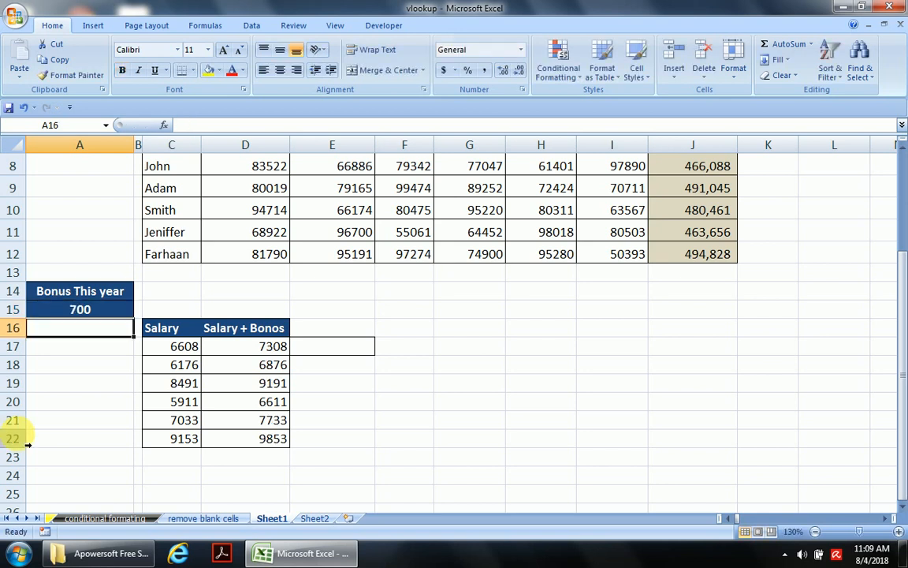
pyautogui.click(274, 356)
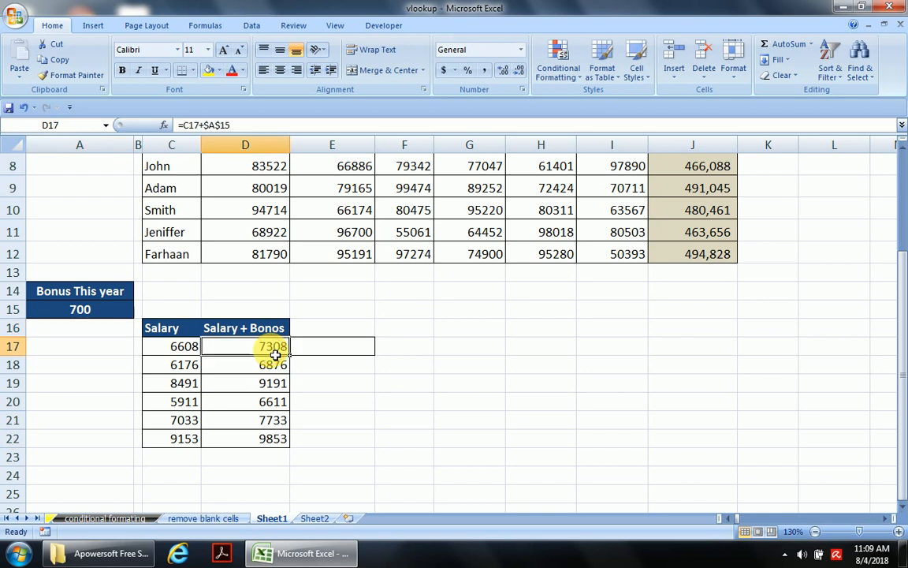
# Enter the formula =G12*H15 in the empty cell G15 below the sales table
pyautogui.press('Up')
pyautogui.press('Up')
pyautogui.press('Up')
pyautogui.press('Up')
pyautogui.press('Up')
pyautogui.press('Up')
pyautogui.press('Up')
pyautogui.press('Up')
pyautogui.press('Up')
pyautogui.press('Up')
pyautogui.press('Up')
pyautogui.press('Up')
pyautogui.press('Up')
pyautogui.press('Up')
pyautogui.press('Up')
pyautogui.press('Up')
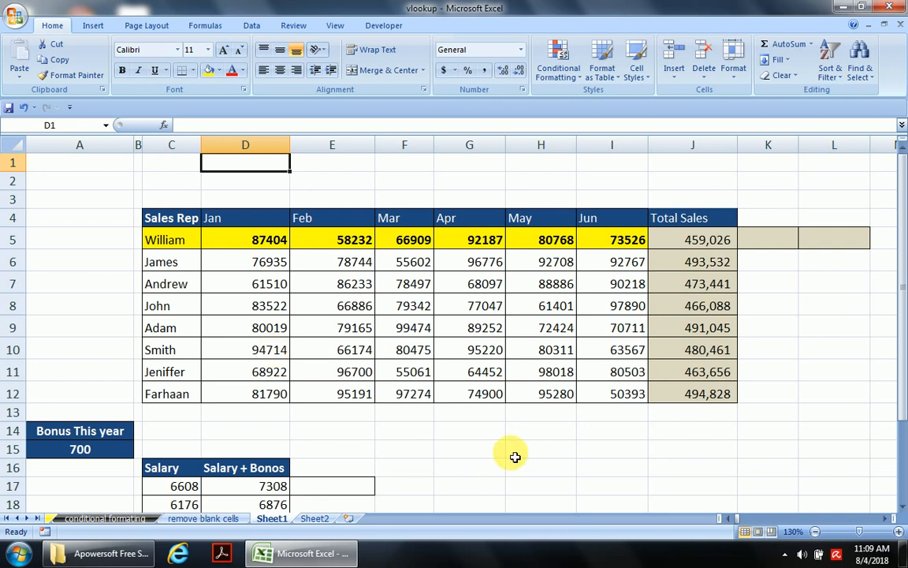
pyautogui.click(472, 449)
pyautogui.write('=')
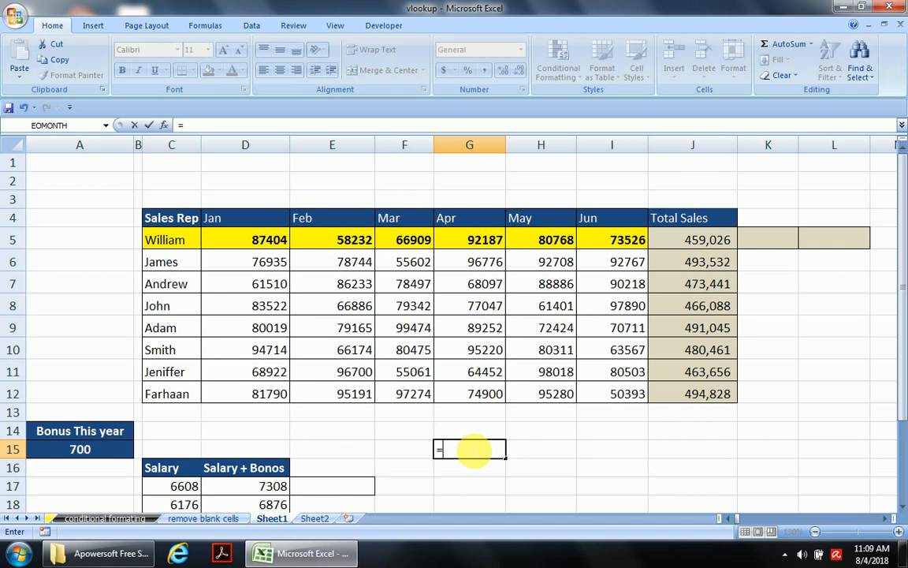
pyautogui.press('Up')
pyautogui.press('Up')
pyautogui.press('Up')
pyautogui.press('Up')
pyautogui.press('Down')
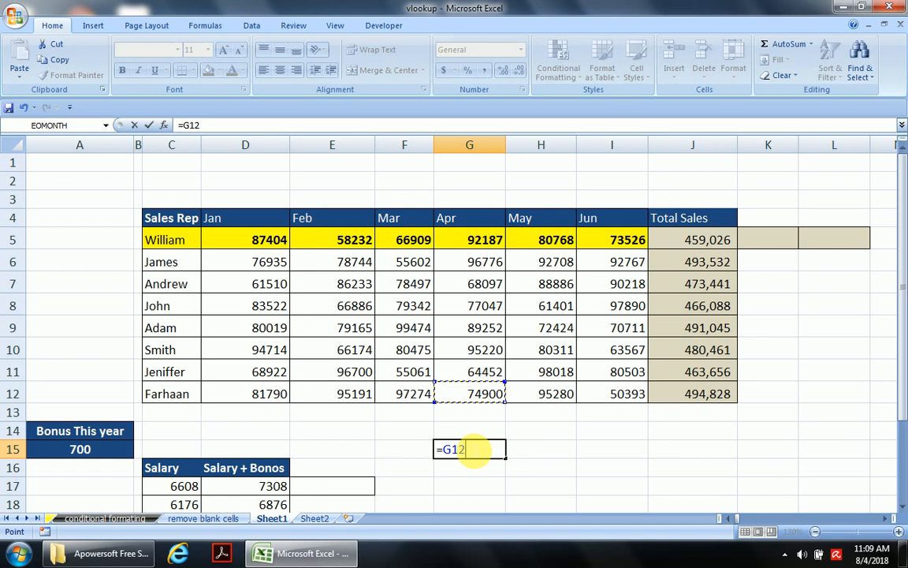
pyautogui.write('*')
pyautogui.click(549, 455)
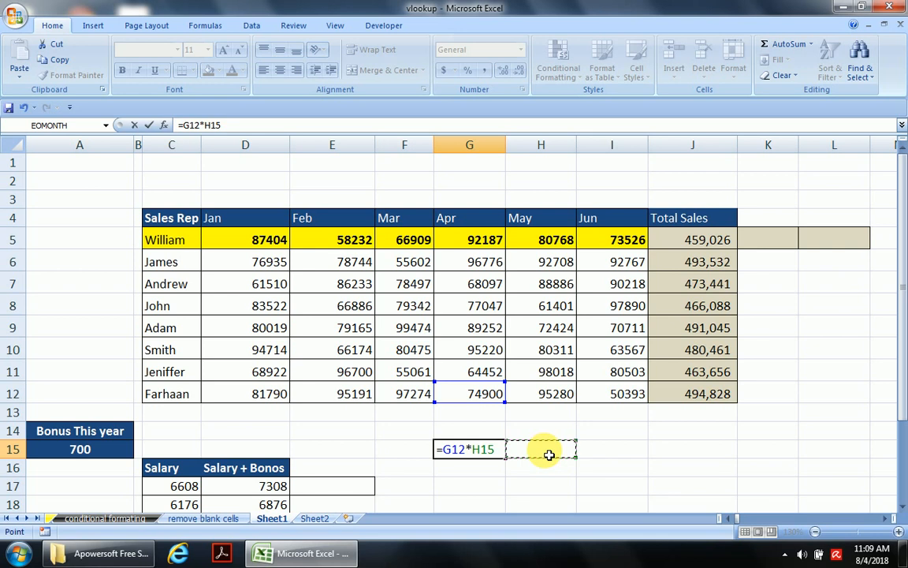
pyautogui.press('Return')
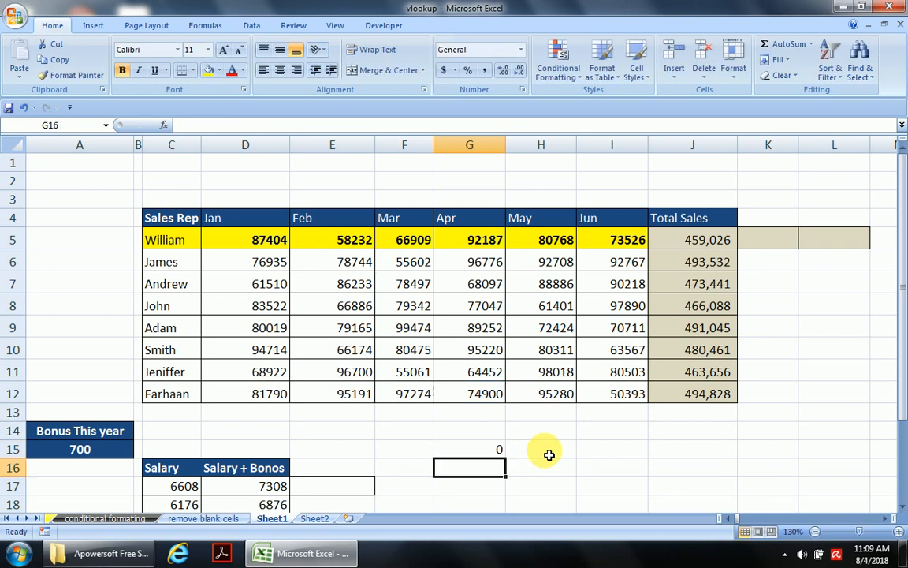
# Copy the G15 formula to J17
pyautogui.click(473, 452)
pyautogui.hotkey('ctrl', 'c')
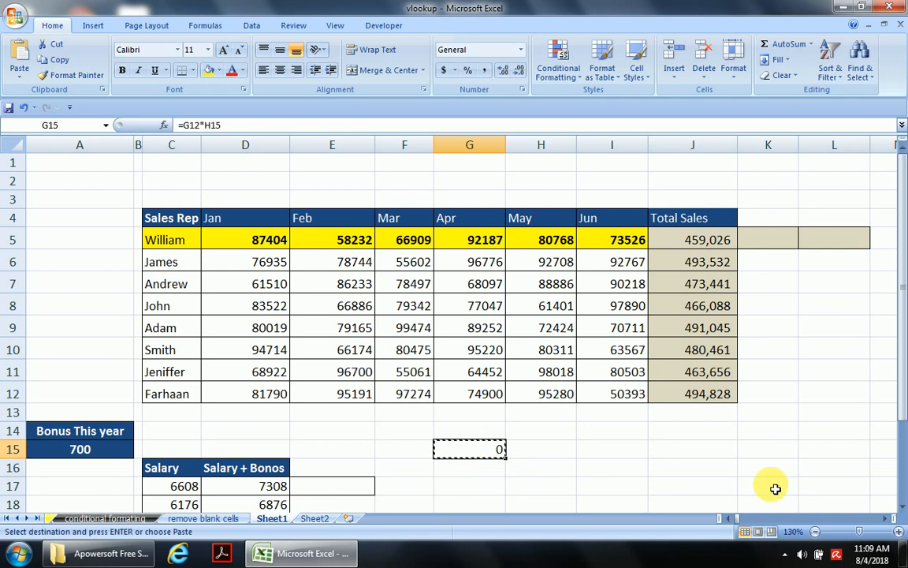
pyautogui.click(697, 483)
pyautogui.hotkey('ctrl', 'v')
# Examine which cells the copied formula in J17 refers to
pyautogui.doubleClick(697, 483)
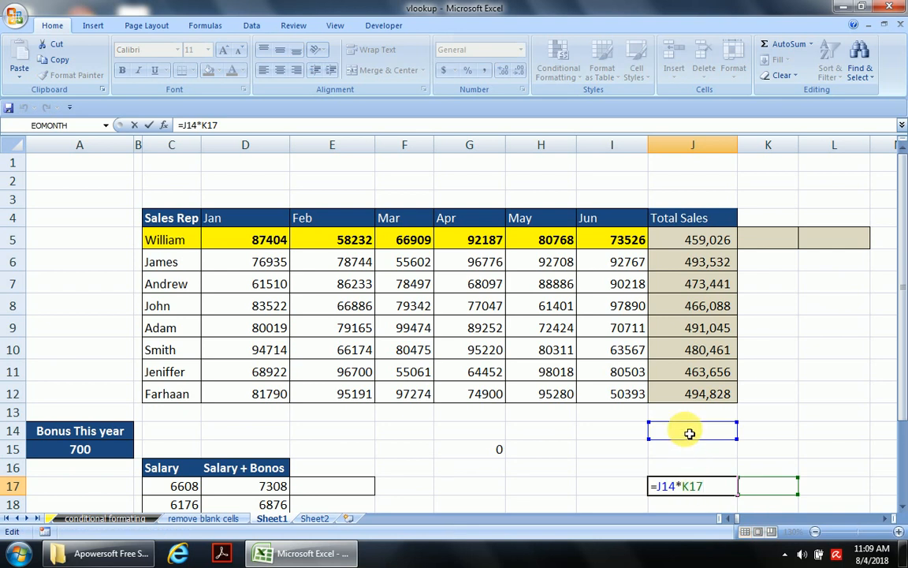
pyautogui.click(689, 431)
pyautogui.click(698, 489)
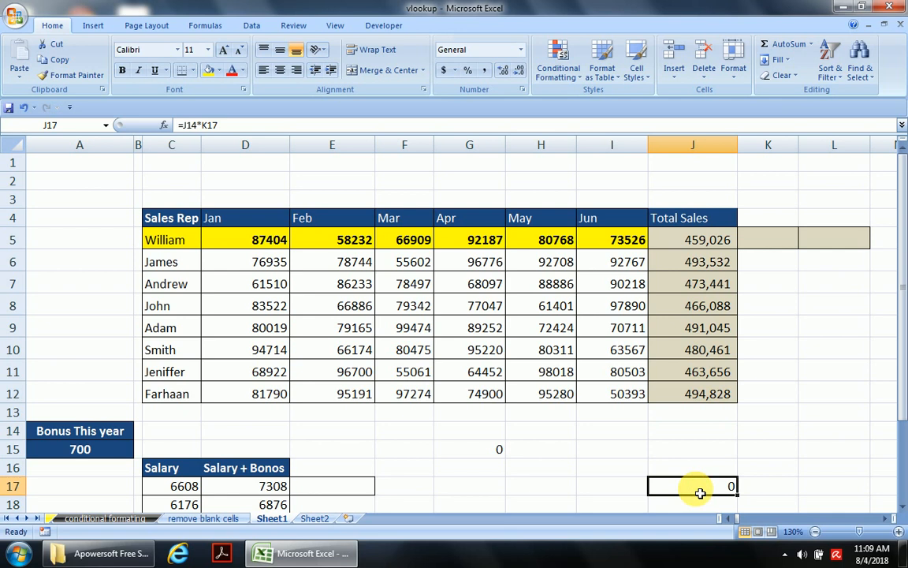
pyautogui.doubleClick(698, 489)
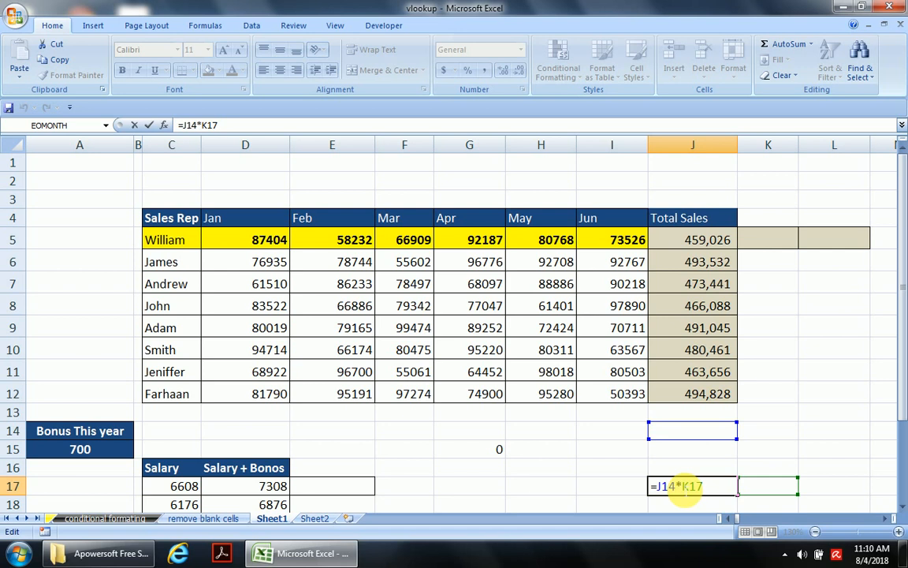
pyautogui.hotkey('ctrl', 'Return')
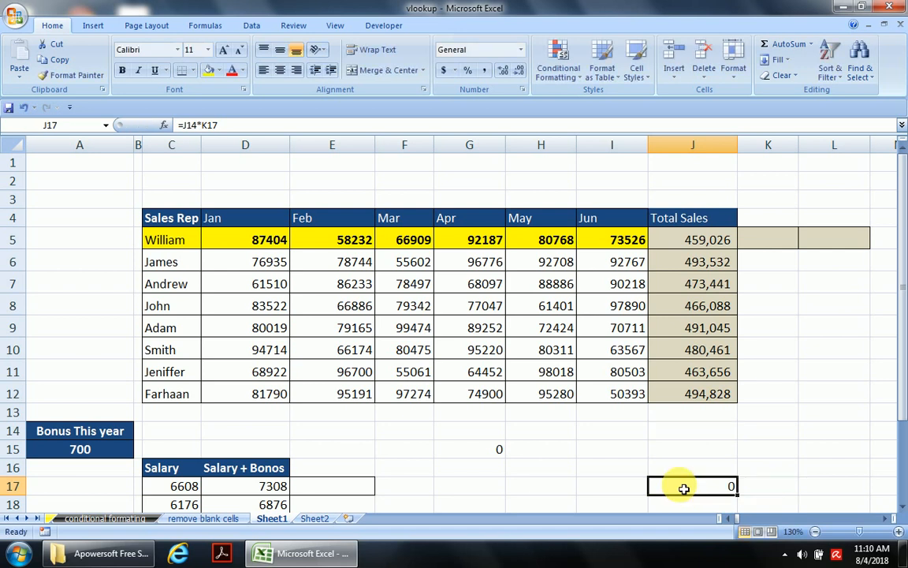
pyautogui.press('Left')
pyautogui.press('Left')
pyautogui.press('Left')
pyautogui.press('Left')
pyautogui.press('Left')
pyautogui.press('Left')
pyautogui.press('Left')
pyautogui.press('Right')
pyautogui.press('Right')
pyautogui.press('Right')
pyautogui.press('Right')
pyautogui.press('Right')
pyautogui.press('Right')
pyautogui.press('Right')
pyautogui.press('Right')
pyautogui.press('Right')
pyautogui.press('Right')
pyautogui.press('Right')
pyautogui.press('Left')
pyautogui.press('Left')
pyautogui.press('Left')
pyautogui.press('Left')
pyautogui.press('Left')
pyautogui.press('Left')
pyautogui.press('Left')
pyautogui.press('Left')
pyautogui.press('Left')
pyautogui.press('Left')
pyautogui.press('Left')
pyautogui.press('Left')
pyautogui.press('Left')
pyautogui.press('Right')
pyautogui.press('Right')
pyautogui.press('Right')
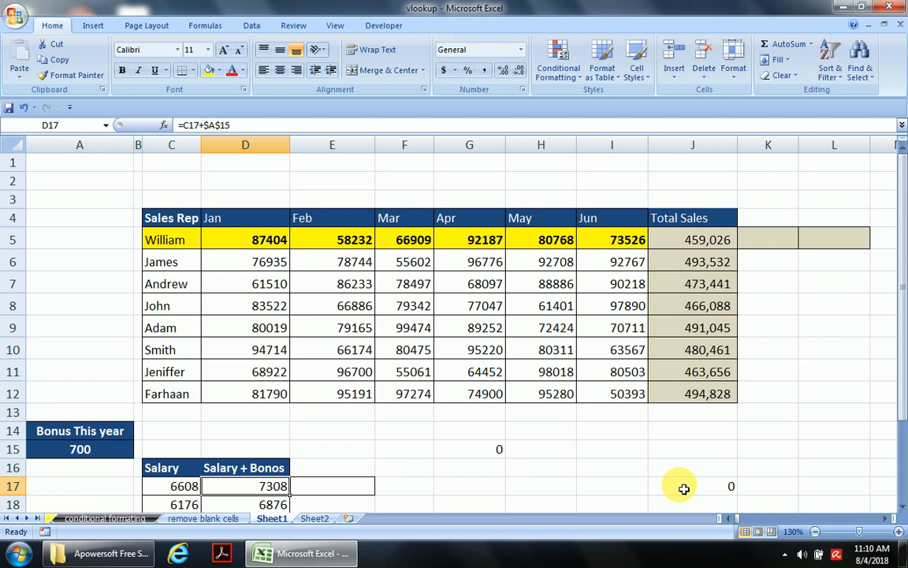
pyautogui.press('Left')
pyautogui.press('Right')
pyautogui.press('Down')
pyautogui.press('Down')
pyautogui.press('Down')
pyautogui.press('Down')
pyautogui.press('Down')
pyautogui.press('Down')
pyautogui.press('Down')
pyautogui.press('Down')
pyautogui.press('Down')
pyautogui.press('Down')
pyautogui.press('Down')
pyautogui.press('Down')
pyautogui.press('Up')
pyautogui.press('Up')
pyautogui.press('Up')
pyautogui.press('Up')
pyautogui.press('Up')
pyautogui.press('Up')
pyautogui.press('Up')
pyautogui.press('Up')
pyautogui.press('Up')
pyautogui.press('Up')
pyautogui.press('Up')
pyautogui.press('Up')
pyautogui.press('Up')
pyautogui.press('Up')
pyautogui.press('Up')
pyautogui.press('Up')
pyautogui.press('Up')
pyautogui.press('Up')
pyautogui.press('Up')
pyautogui.press('Up')
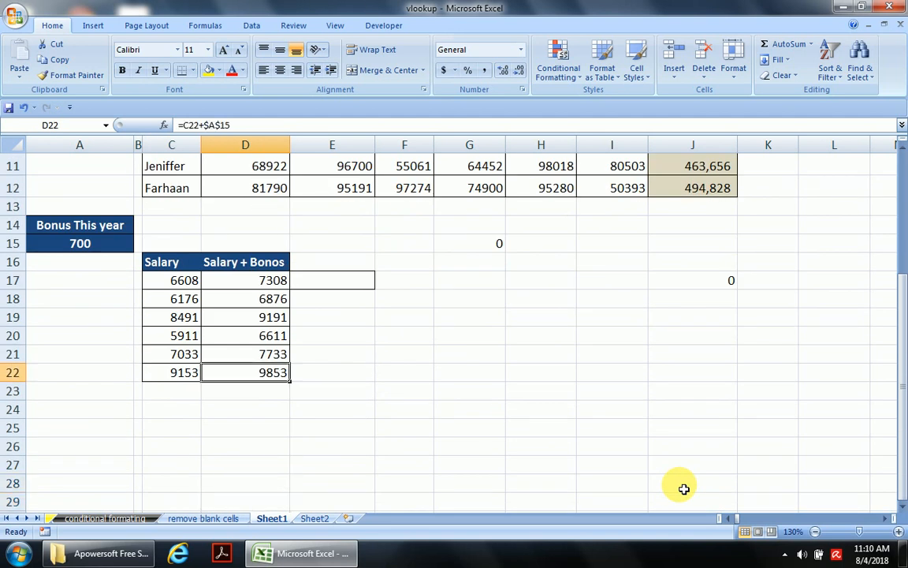
pyautogui.press('Down')
pyautogui.press('Down')
pyautogui.press('Down')
pyautogui.press('Down')
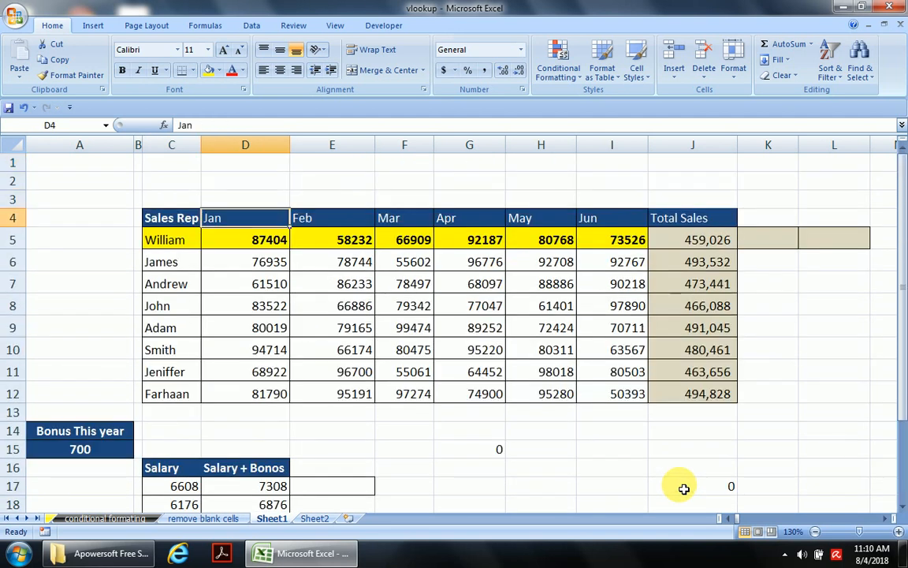